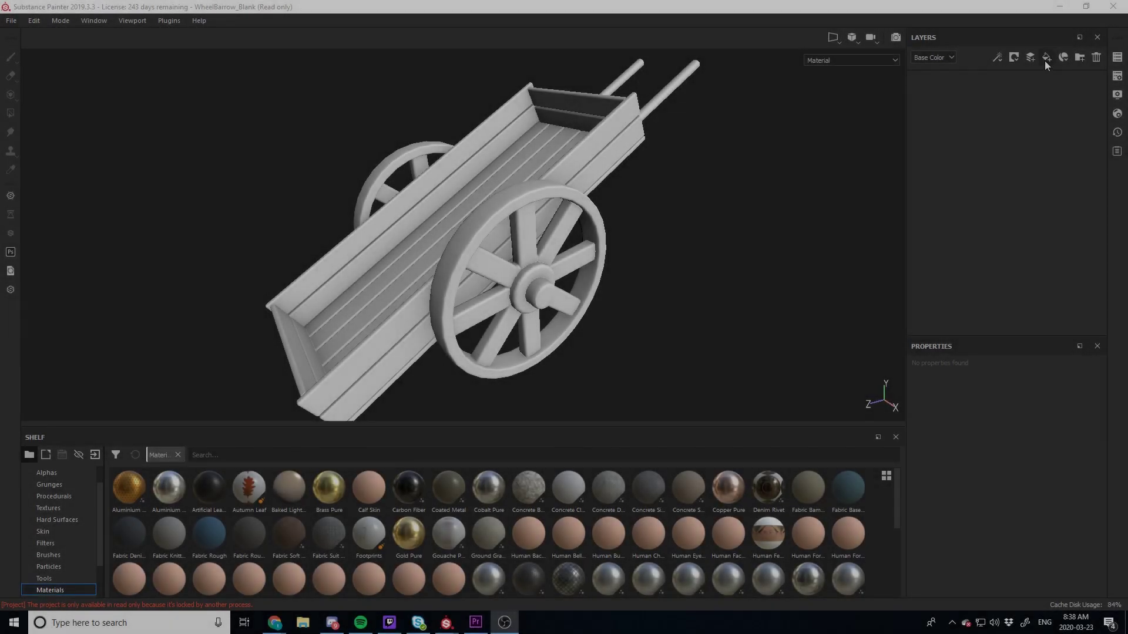
Add Fill layer 1 with roughness about 0.82 and a dark brown base colour
click(1045, 58)
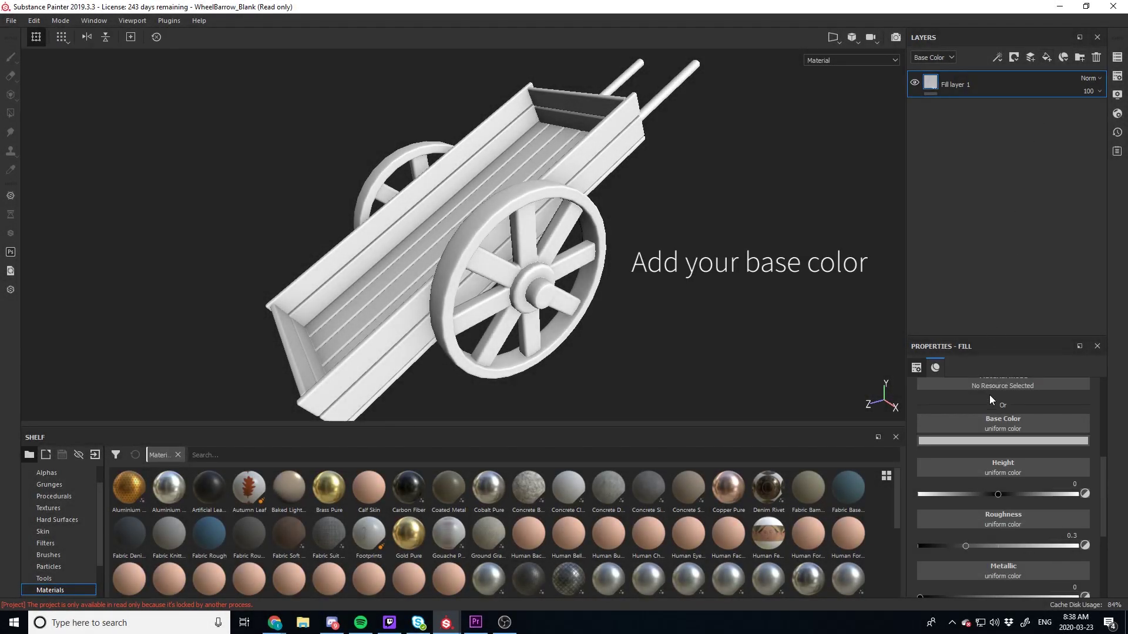
drag(966, 546, 1008, 545)
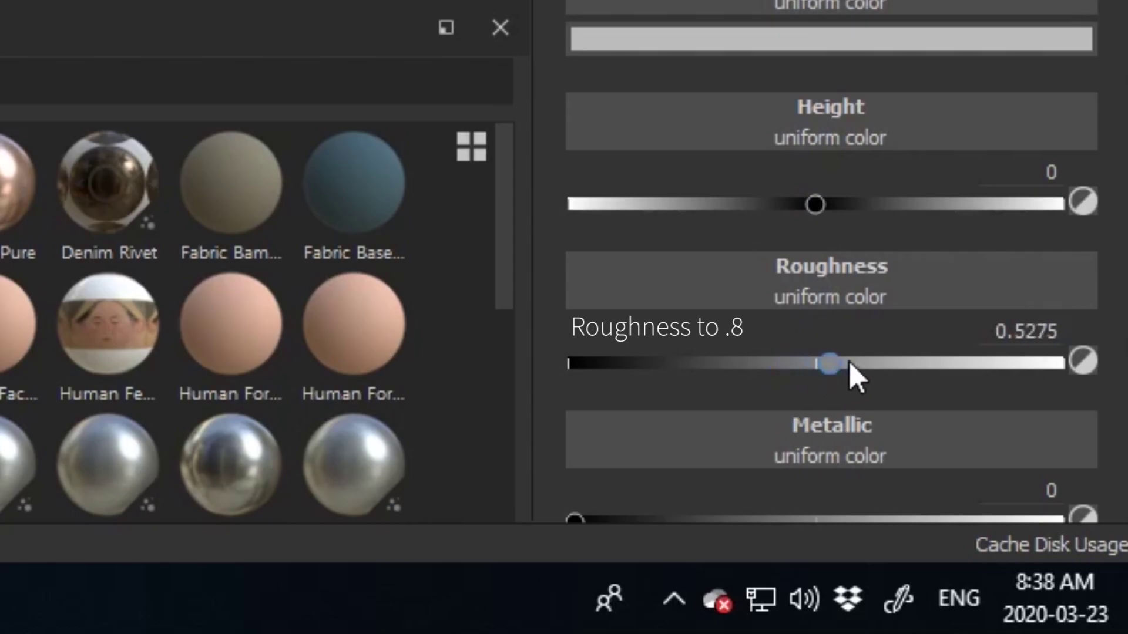
drag(848, 362, 972, 353)
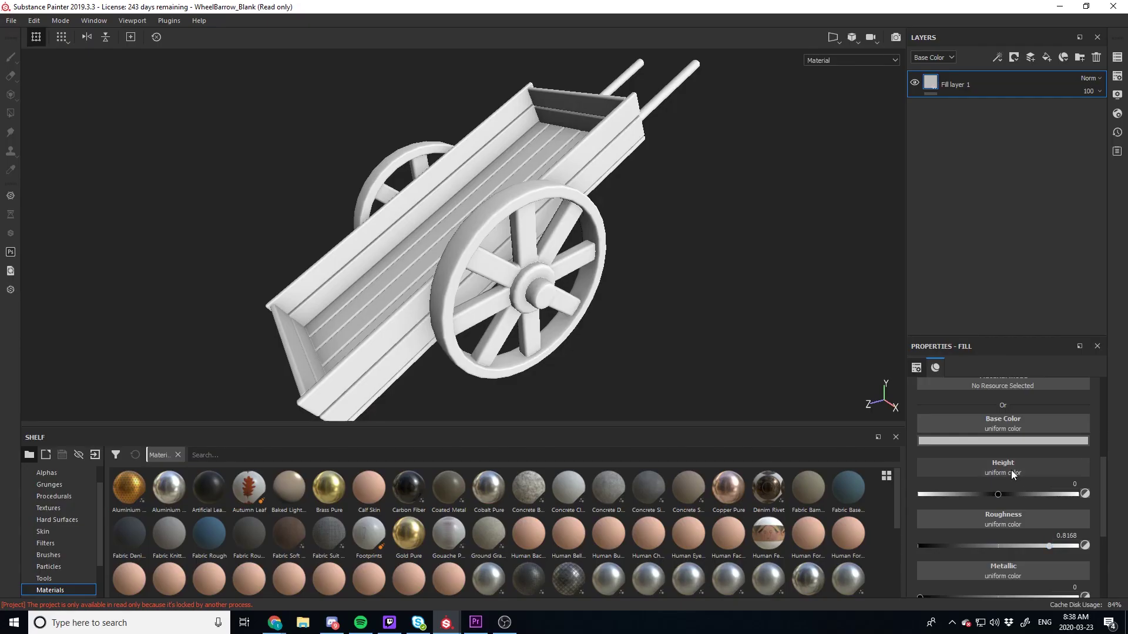
click(1007, 440)
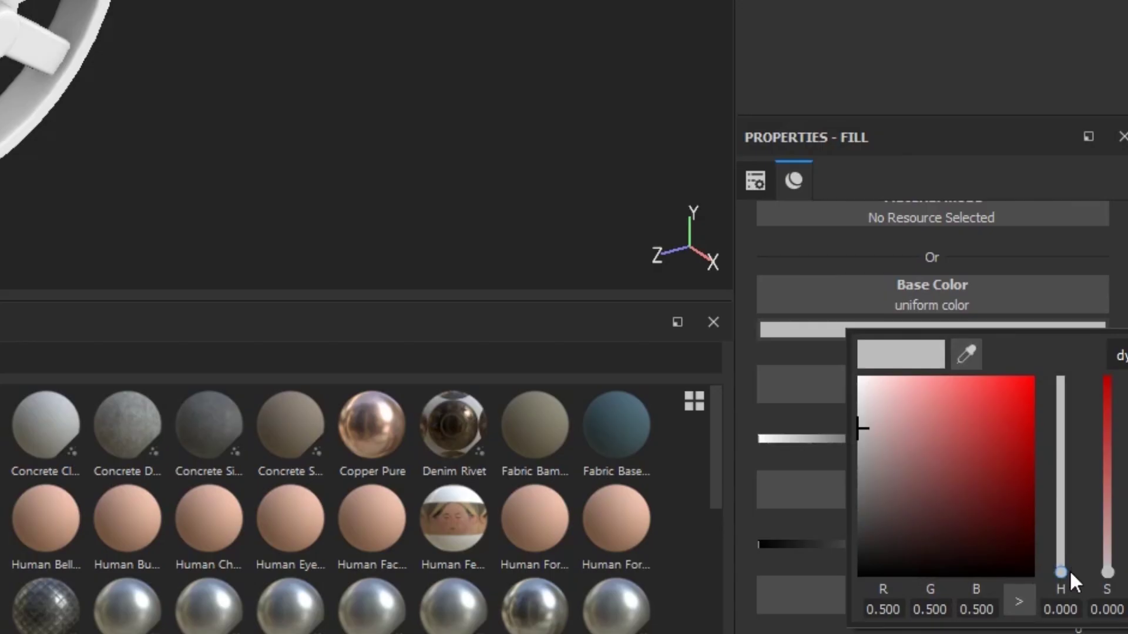
drag(1070, 573, 1064, 565)
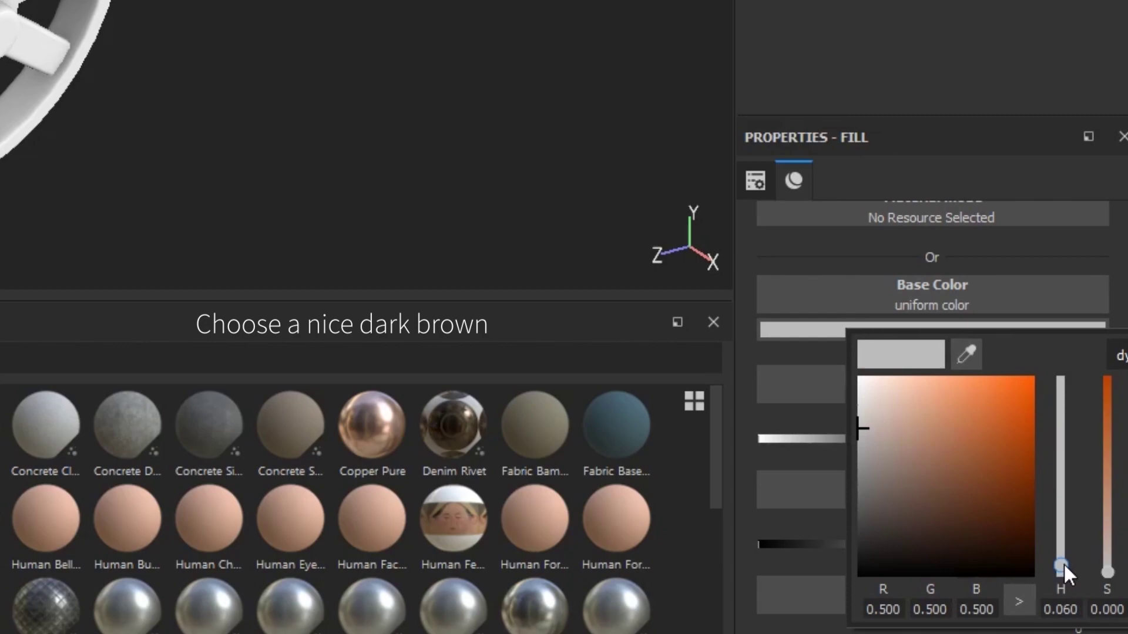
click(999, 520)
drag(998, 518, 1002, 531)
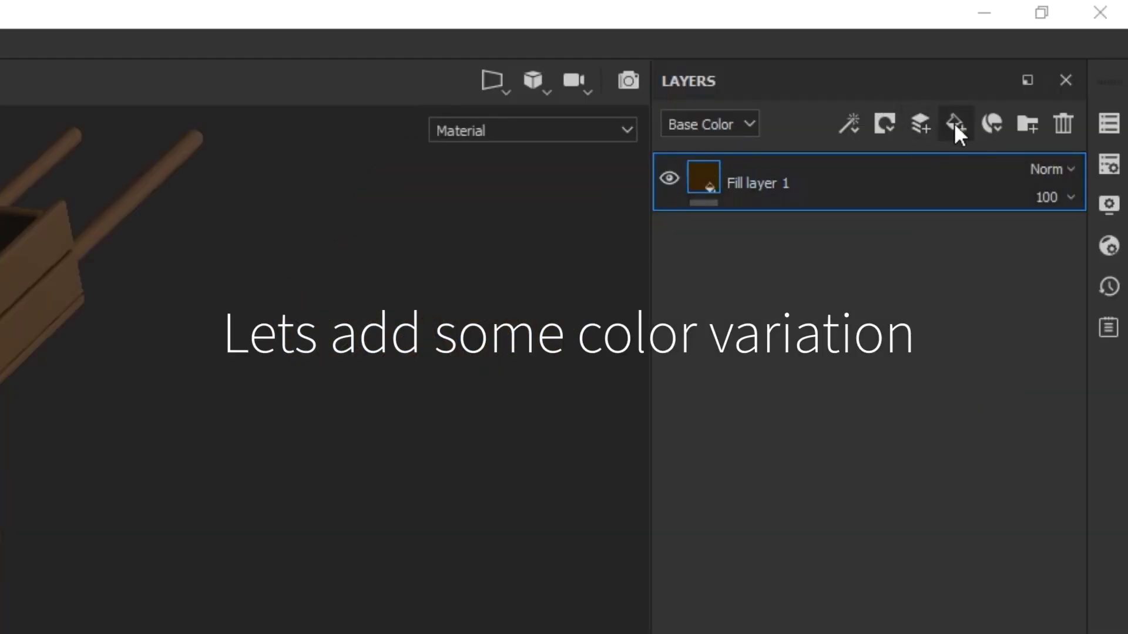
Add Fill layer 2 with a black mask whose fill uses the Grunge Leaks pattern
click(954, 122)
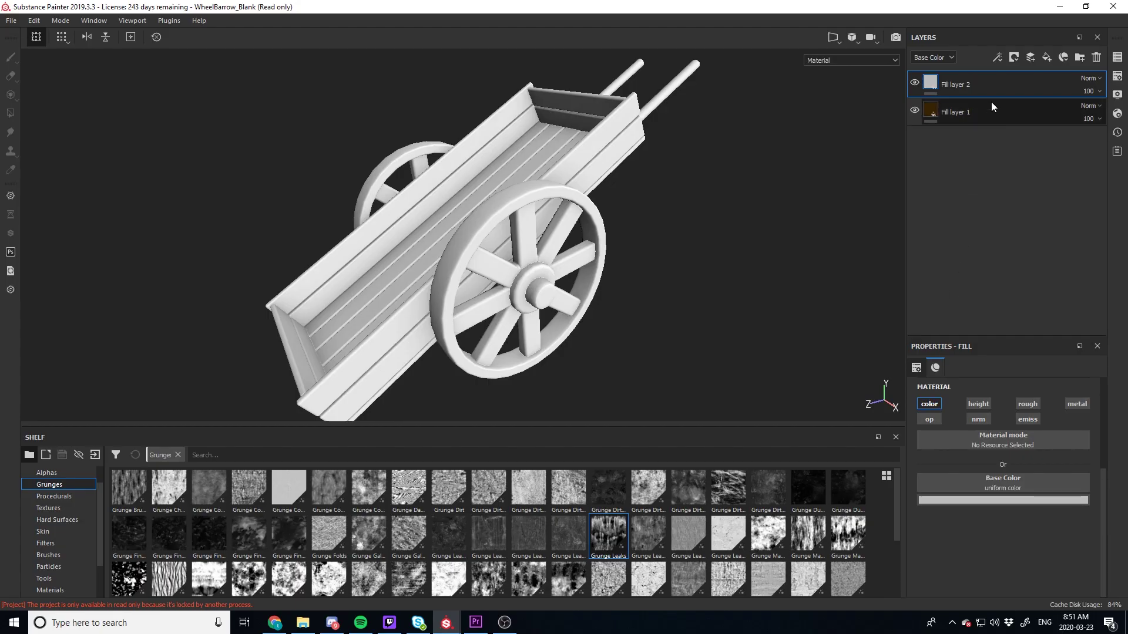
right_click(998, 86)
click(1000, 104)
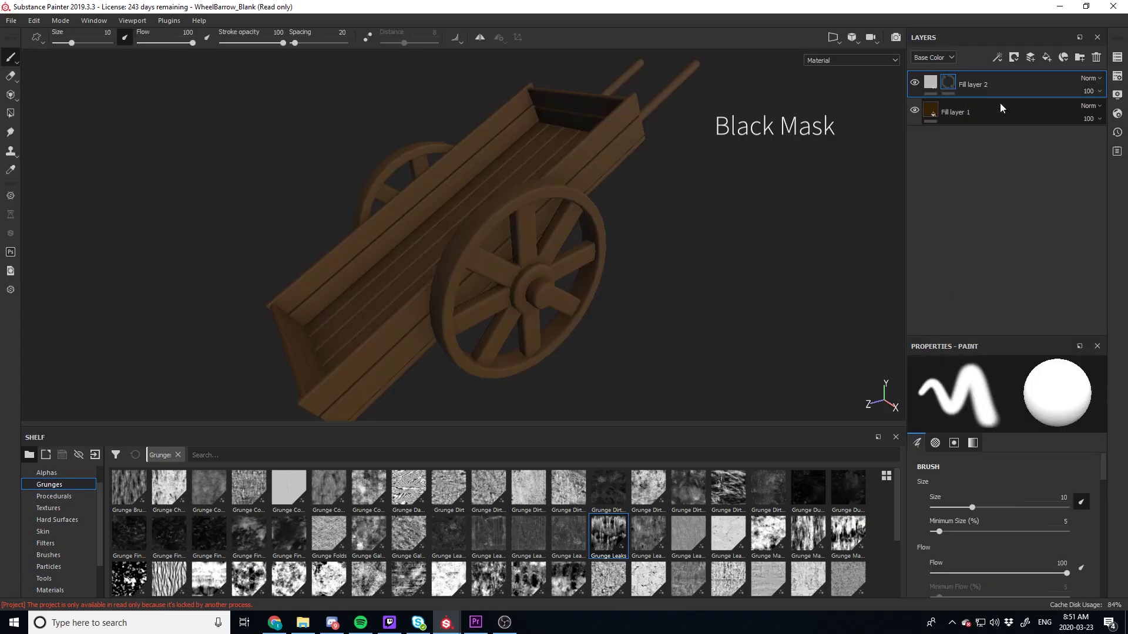
right_click(1000, 85)
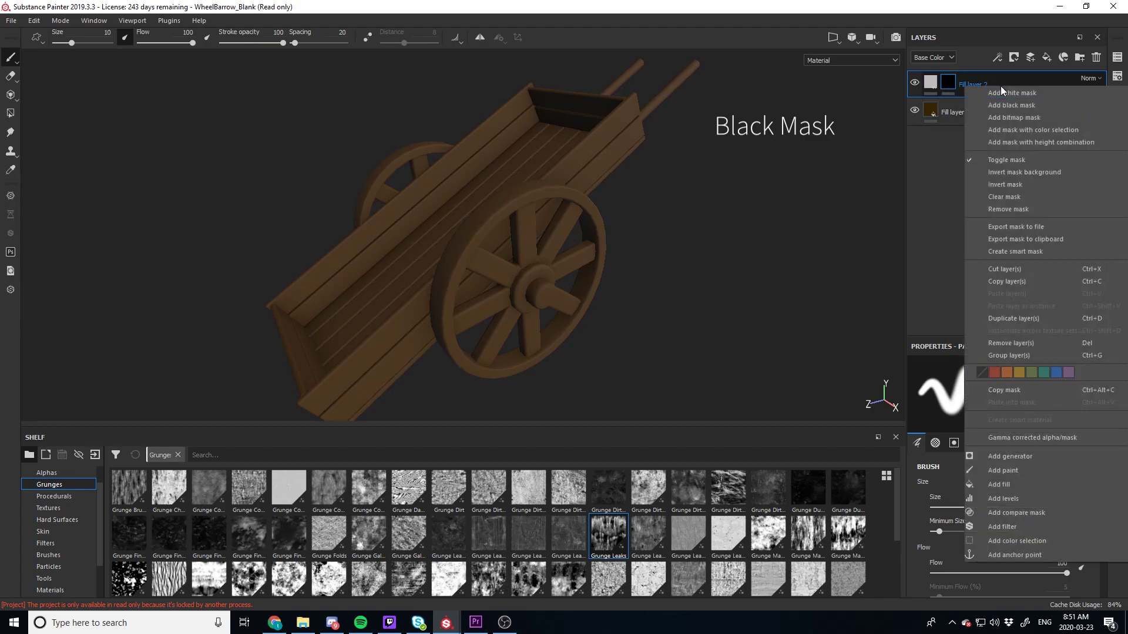
click(1009, 481)
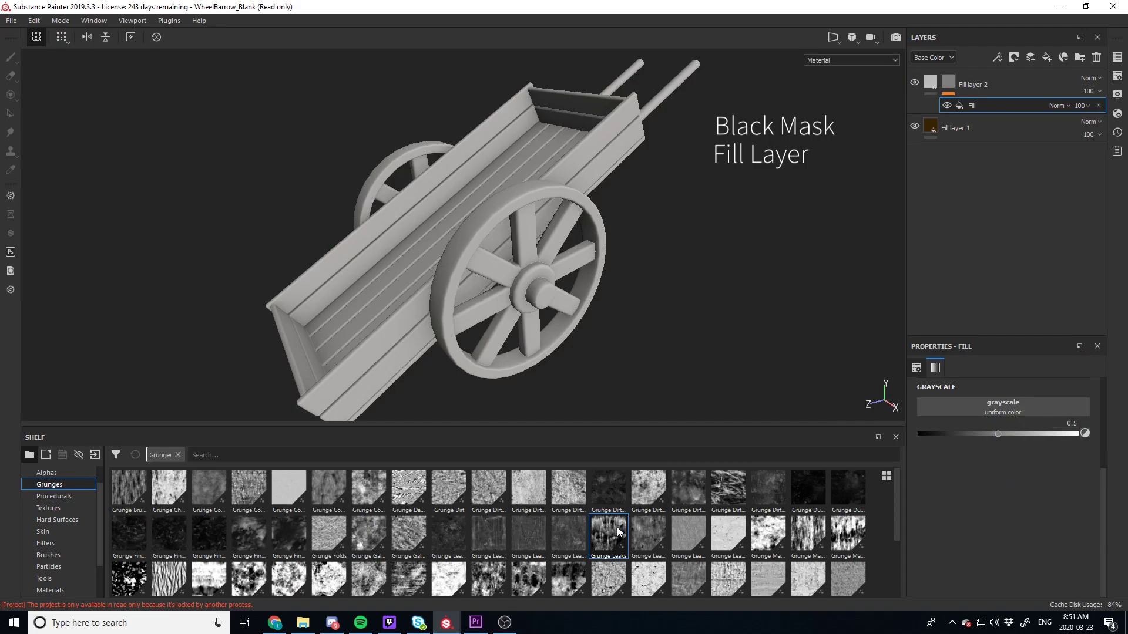
drag(611, 537, 975, 408)
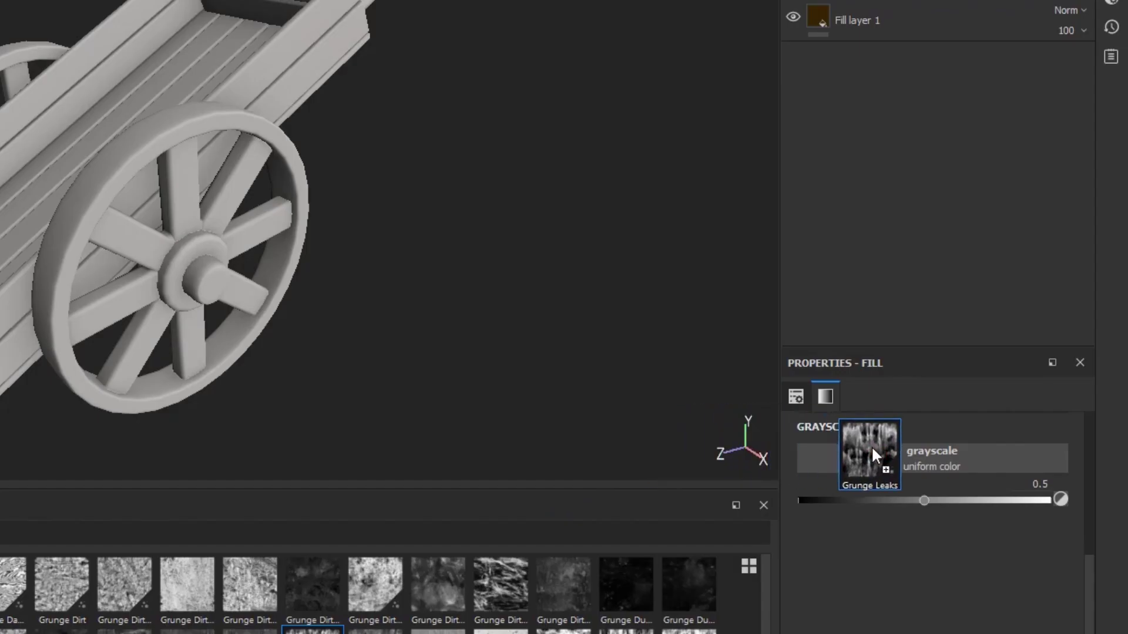
drag(887, 452, 887, 452)
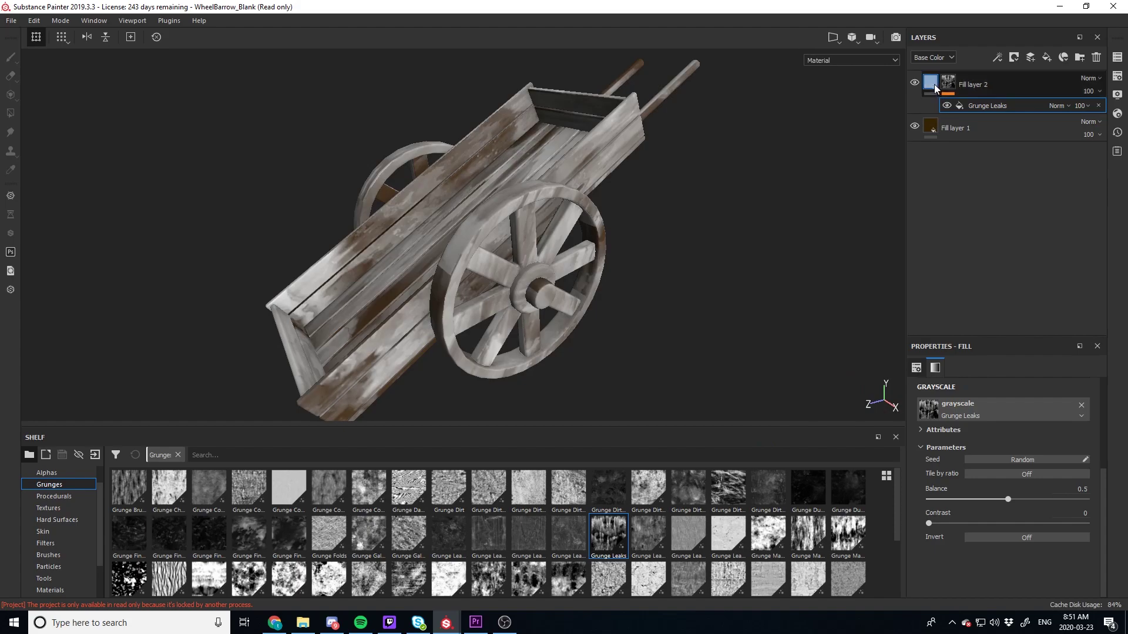
Set Fill layer 2's colour to Fill layer 1's brown, lightened via V (RGB 0.117/0.049/0.003)
click(934, 88)
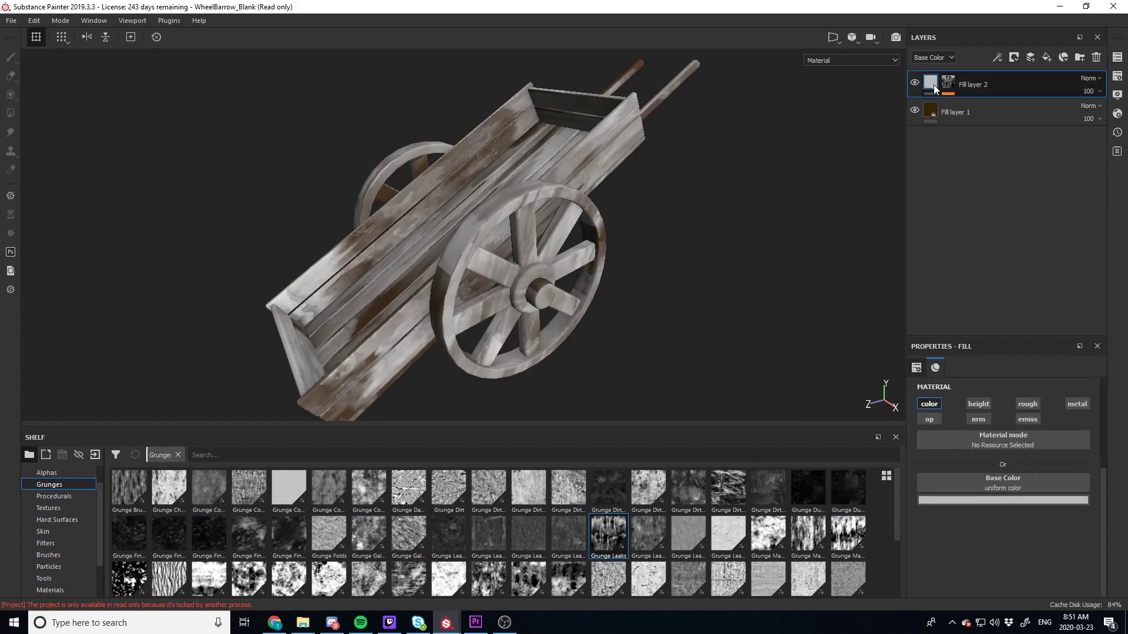
click(989, 499)
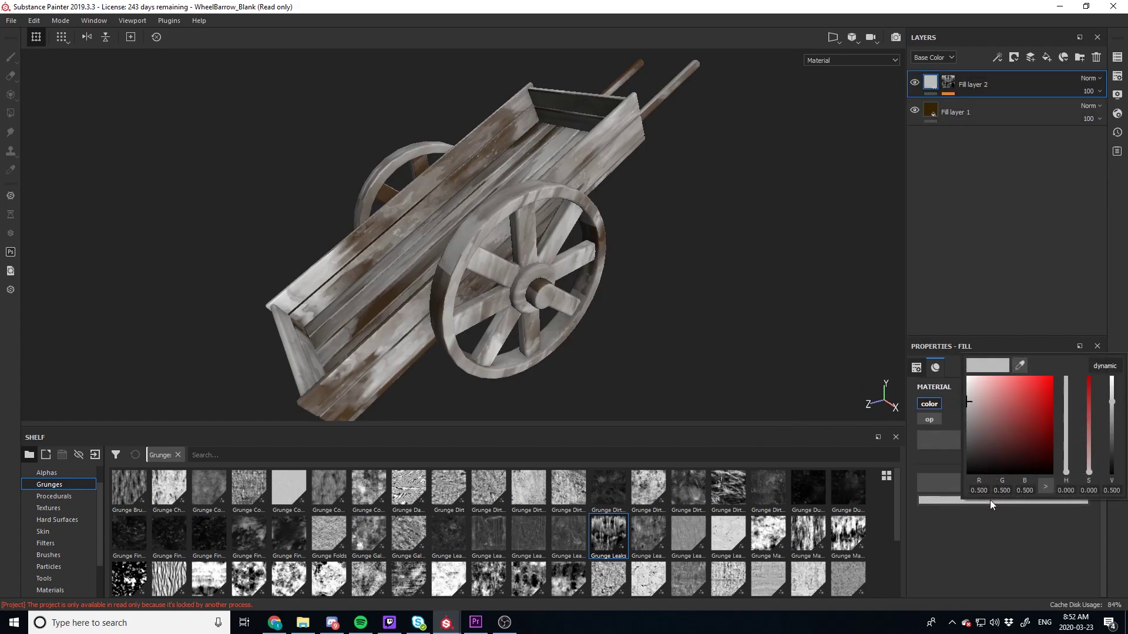
click(932, 110)
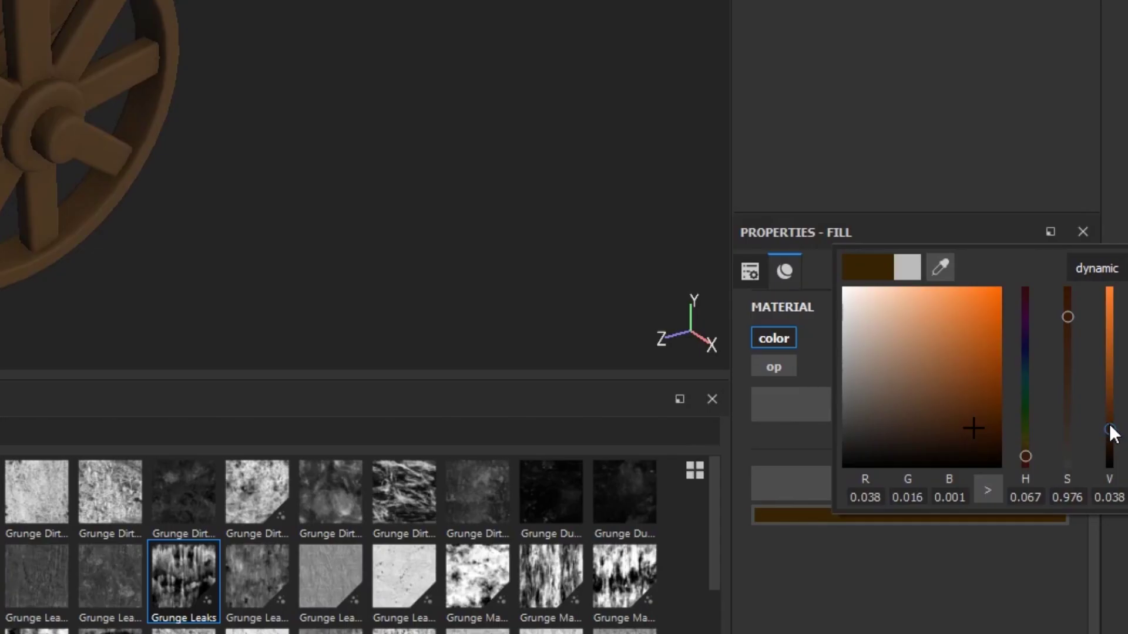
drag(1110, 452, 1112, 441)
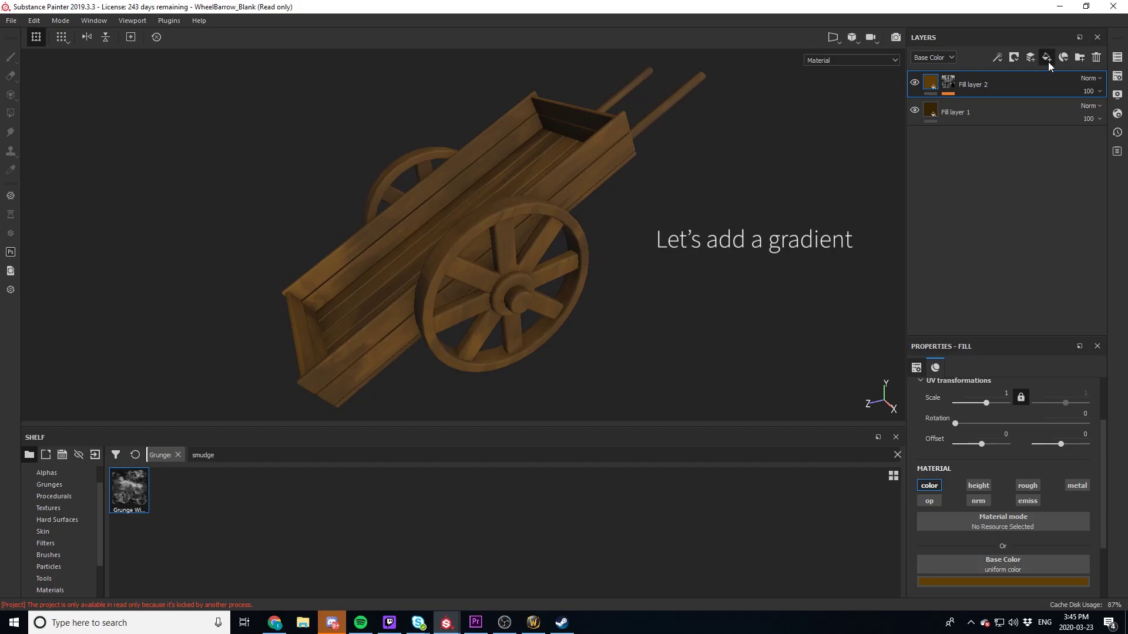
Add Fill layer 3 with a black mask driven by a Position generator at Global Balance 0.24
click(1046, 59)
right_click(1006, 84)
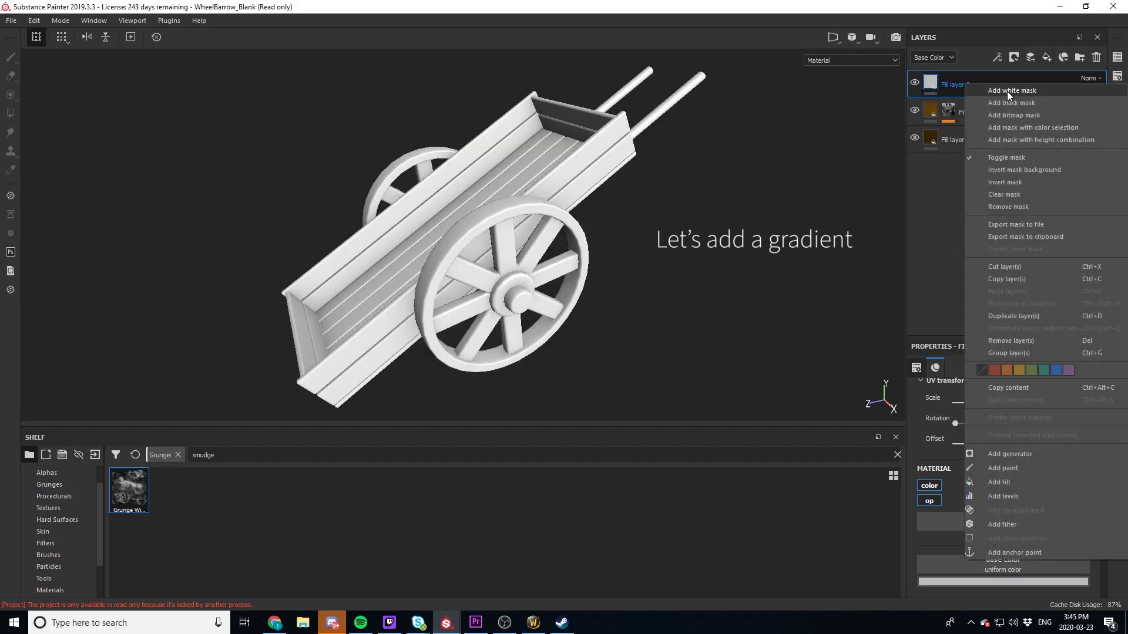
click(1007, 100)
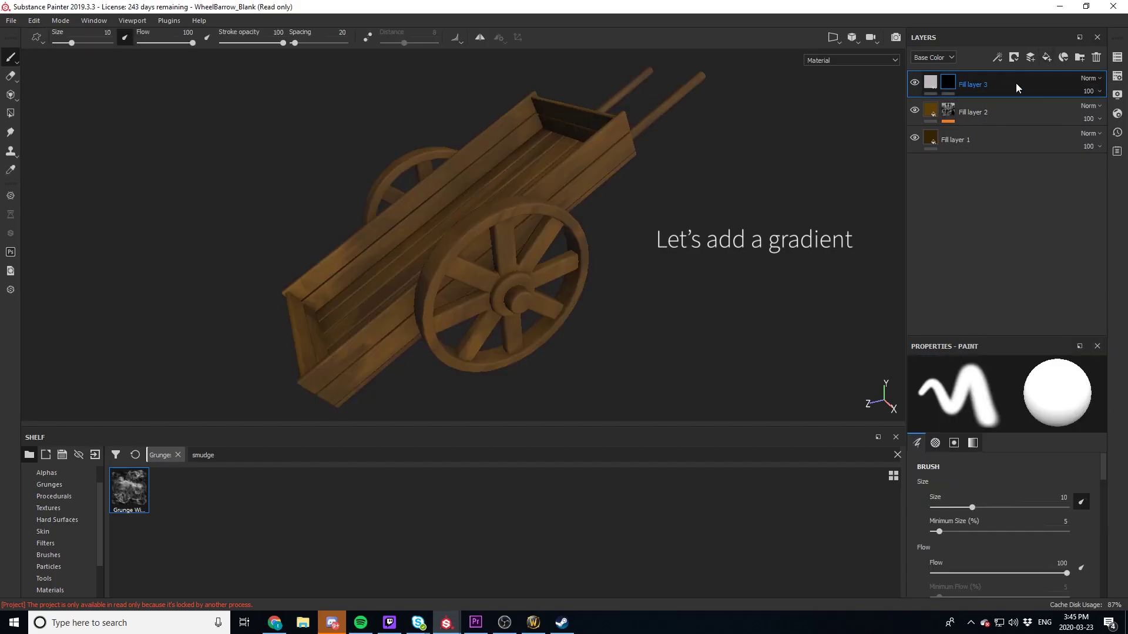
right_click(1017, 83)
click(1023, 450)
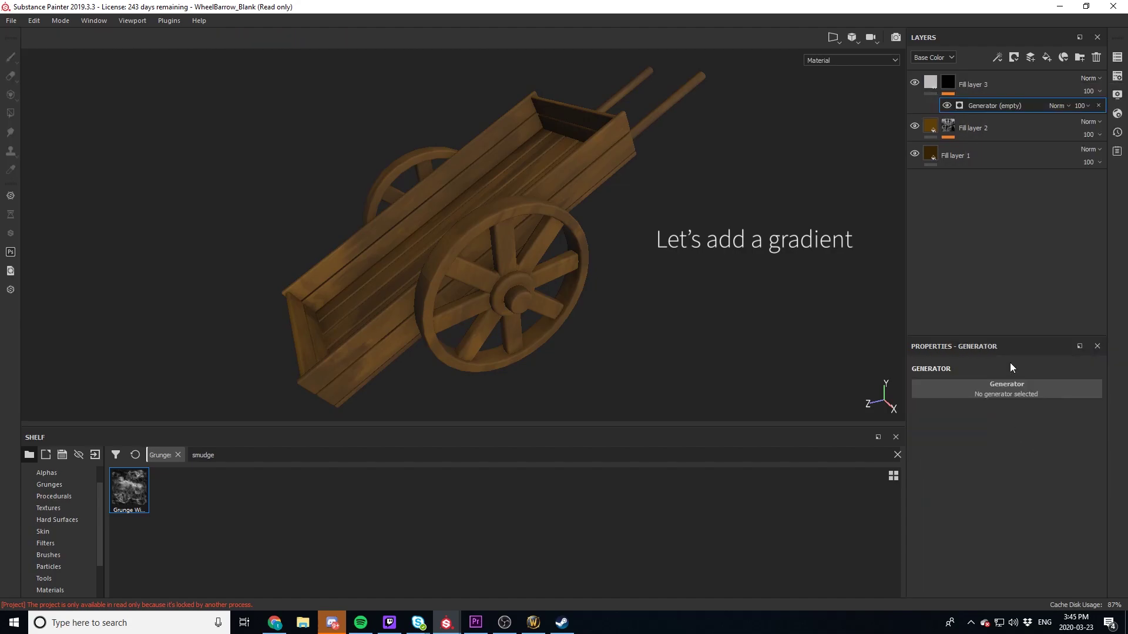
click(1007, 393)
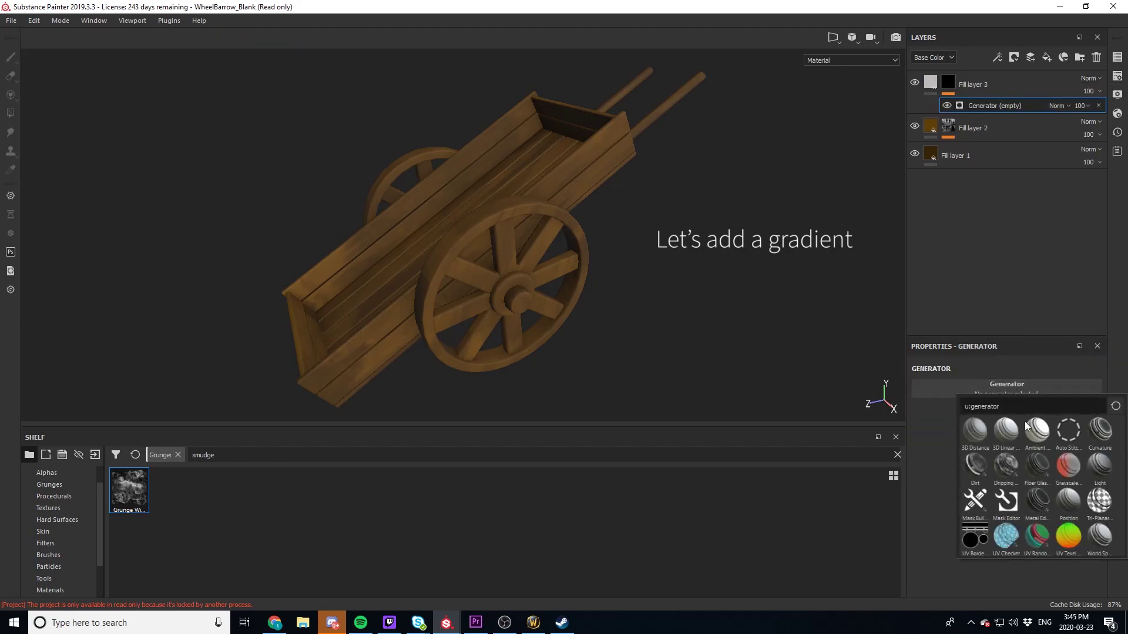
click(1068, 505)
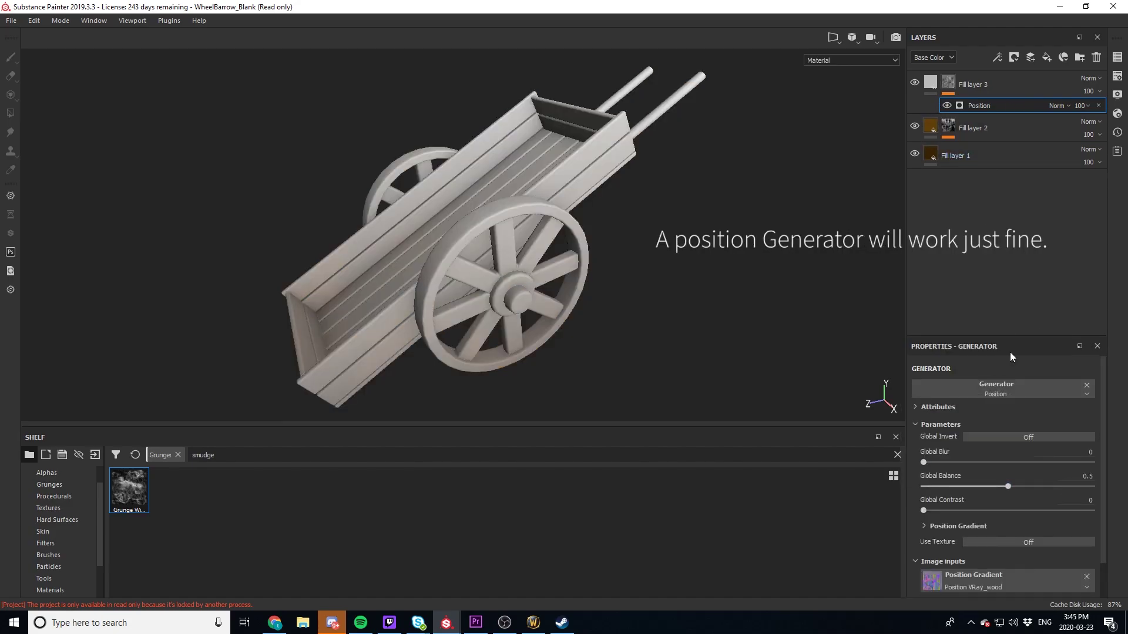
mouse_move(1003, 488)
mouse_down()
mouse_move(978, 490)
mouse_move(1077, 499)
mouse_move(959, 500)
mouse_up()
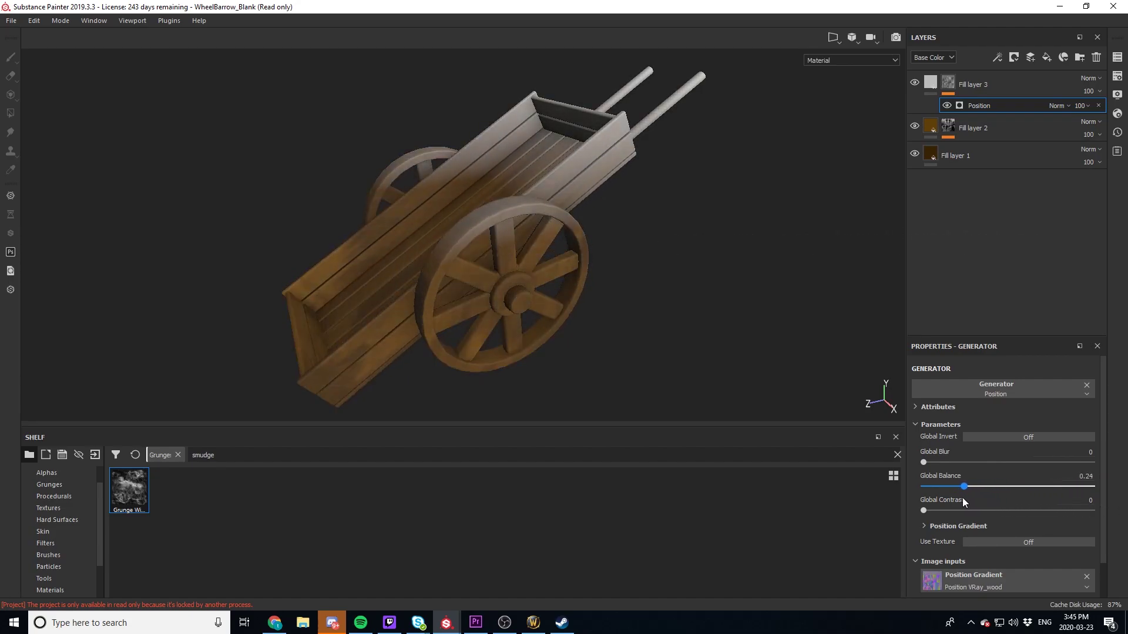
click(931, 83)
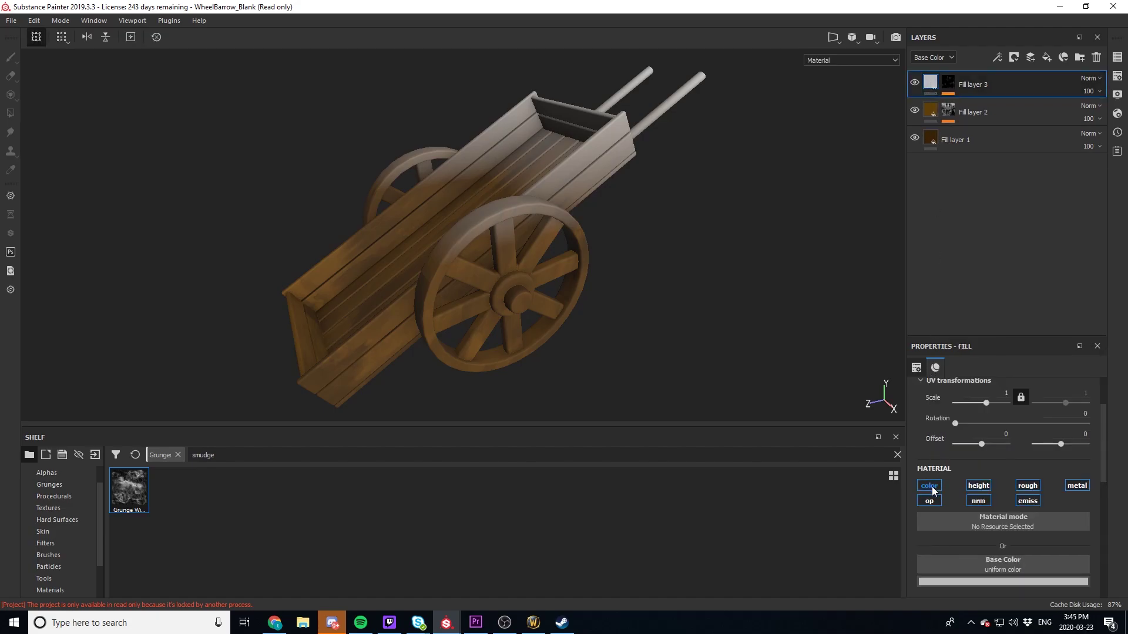
Limit Fill layer 3 to colour, tint it golden orange, and lower its opacity to 52
click(930, 487)
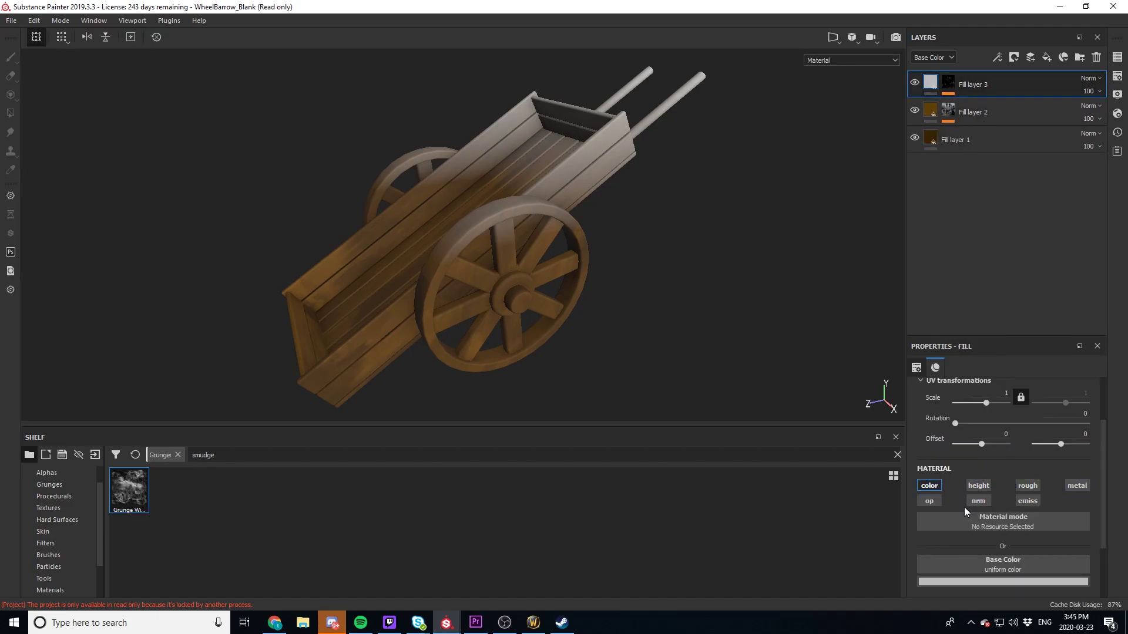
click(996, 582)
drag(1065, 553, 1066, 546)
click(1019, 495)
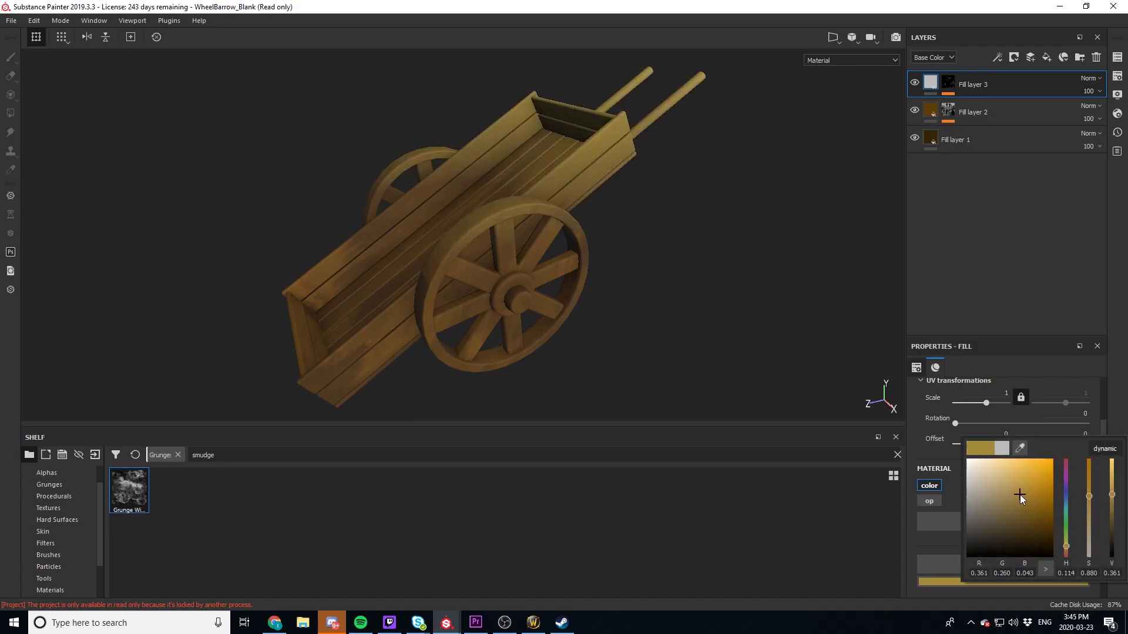
mouse_move(1019, 494)
mouse_down()
mouse_move(1050, 478)
mouse_move(1036, 511)
mouse_up()
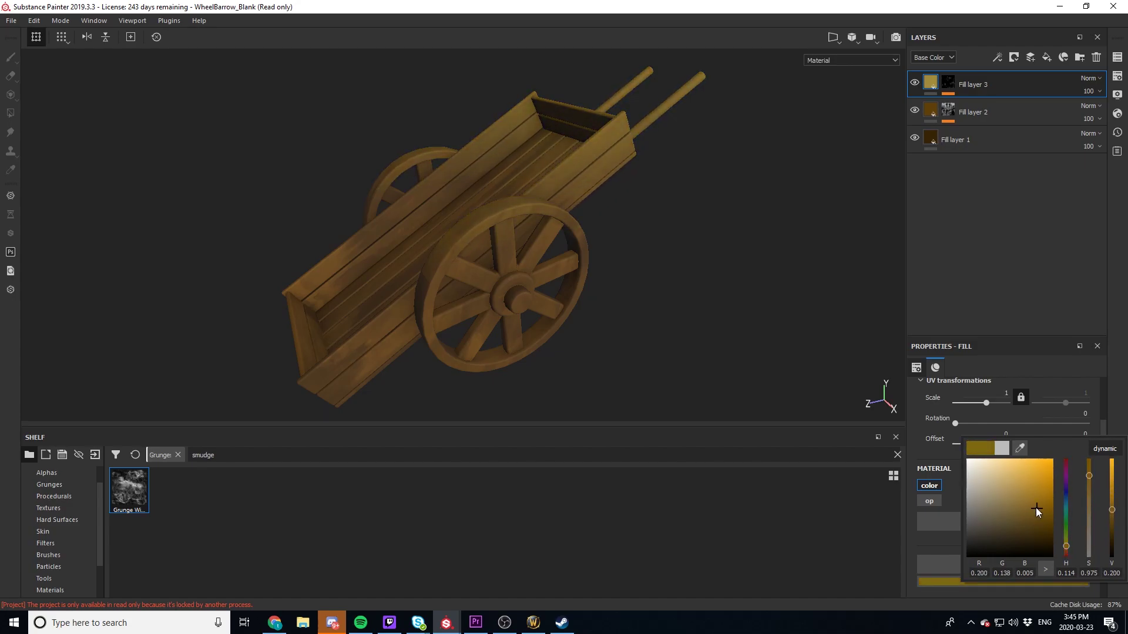
drag(1066, 547, 1067, 555)
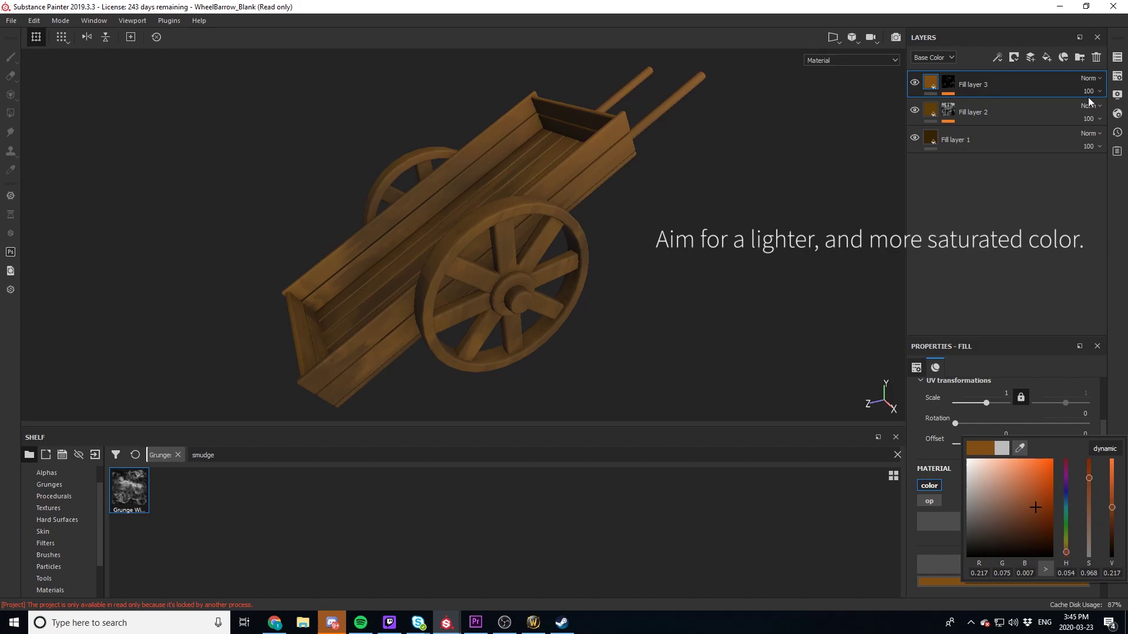
click(1092, 93)
drag(1114, 113, 1098, 112)
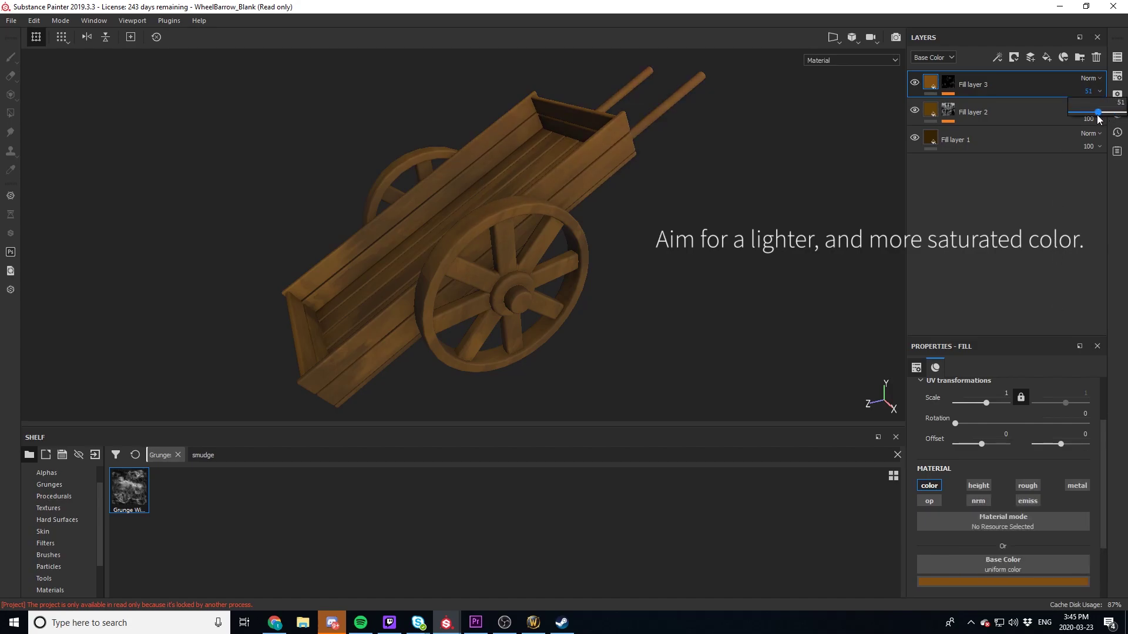
Refine Fill layer 3's colour to a less saturated, brighter orange-brown (RGB 0.399/0.165/0.053)
click(1020, 582)
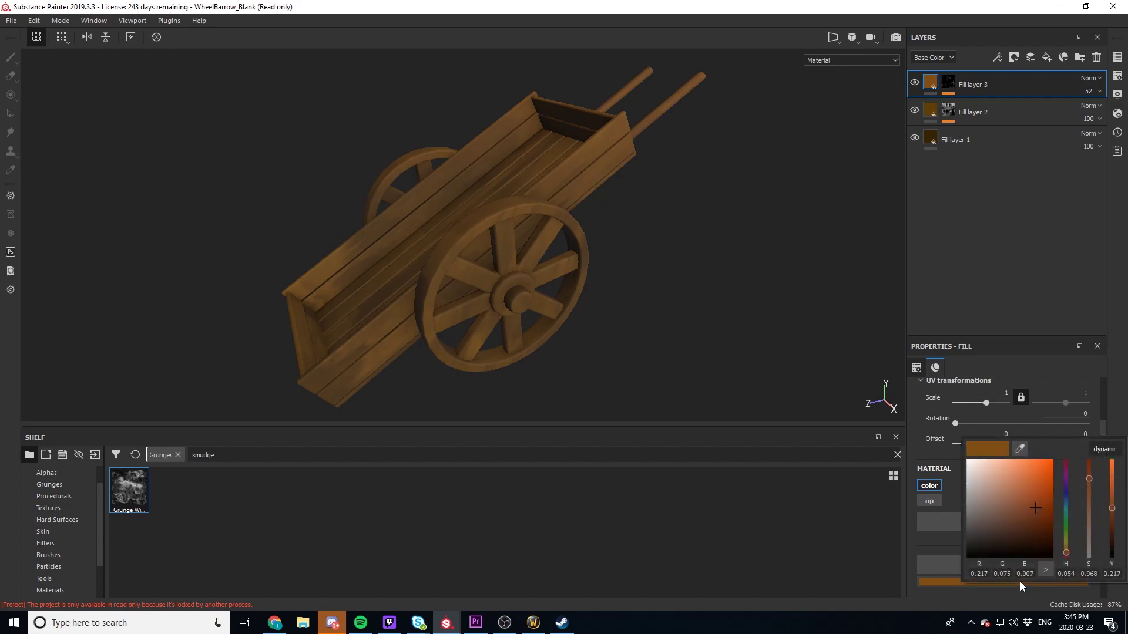
click(1087, 510)
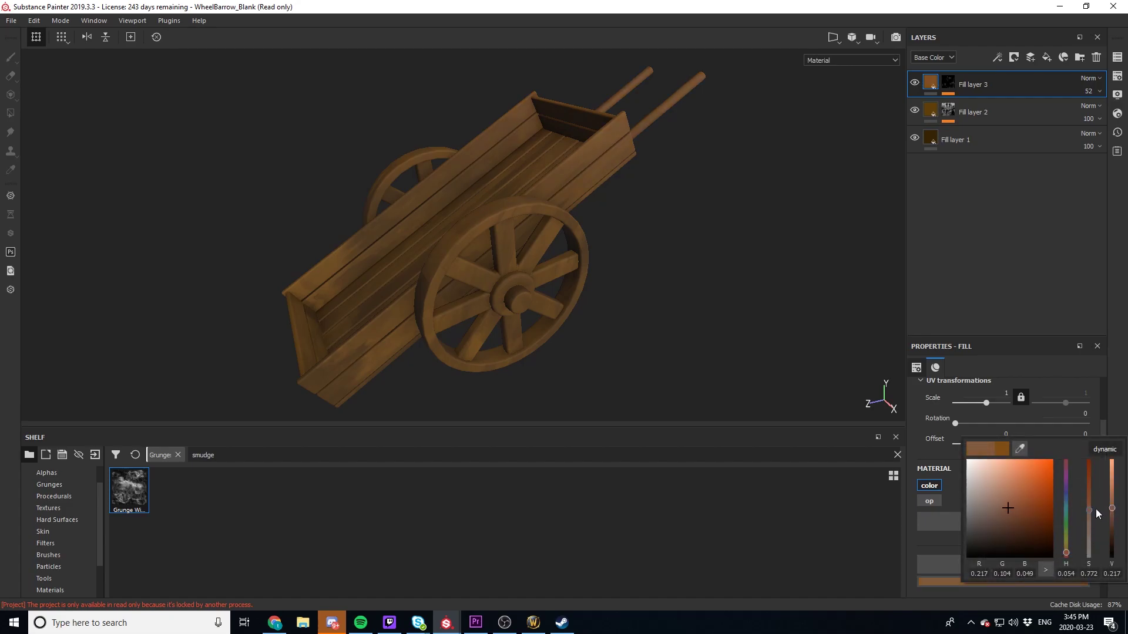
click(1018, 493)
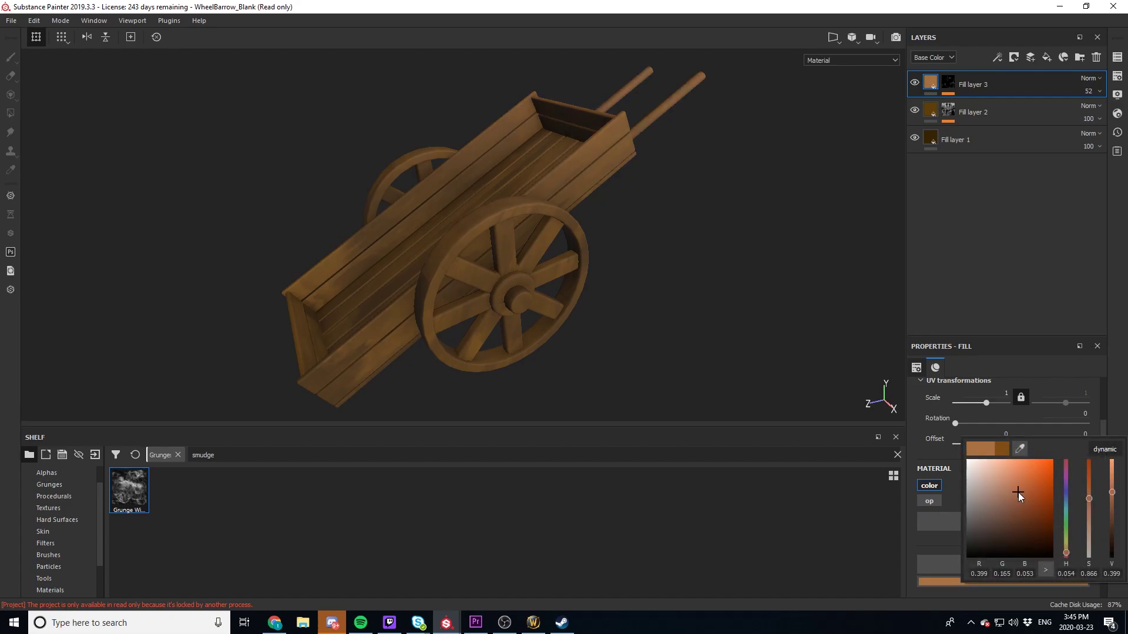
click(1004, 87)
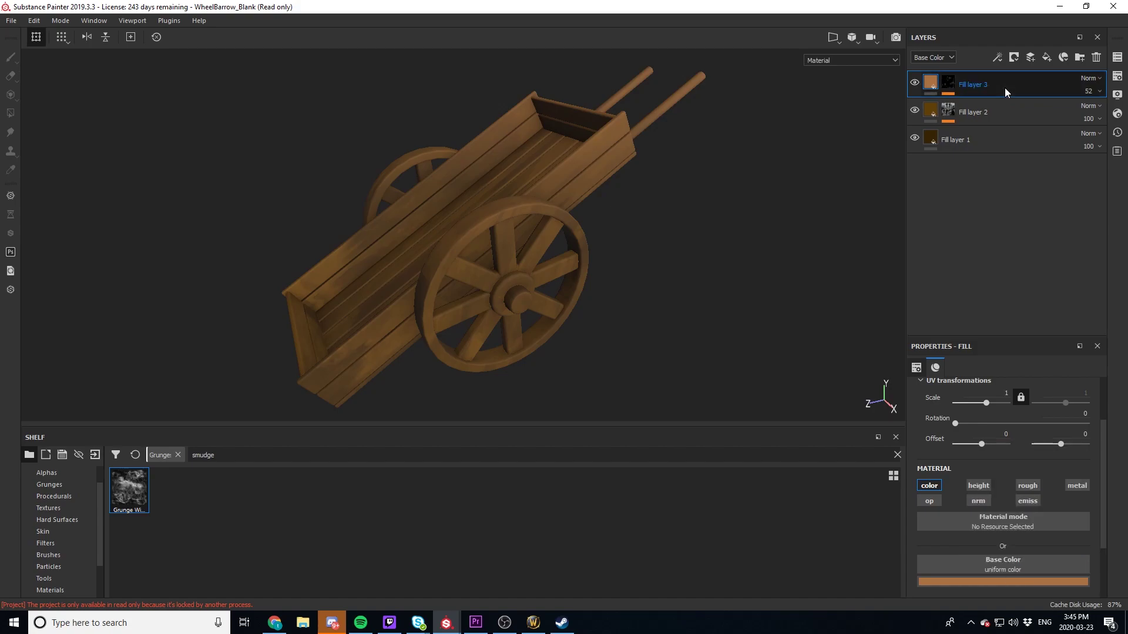
Duplicate Fill layer 3, setting the copy to 100 opacity with a near-black base colour
right_click(1005, 87)
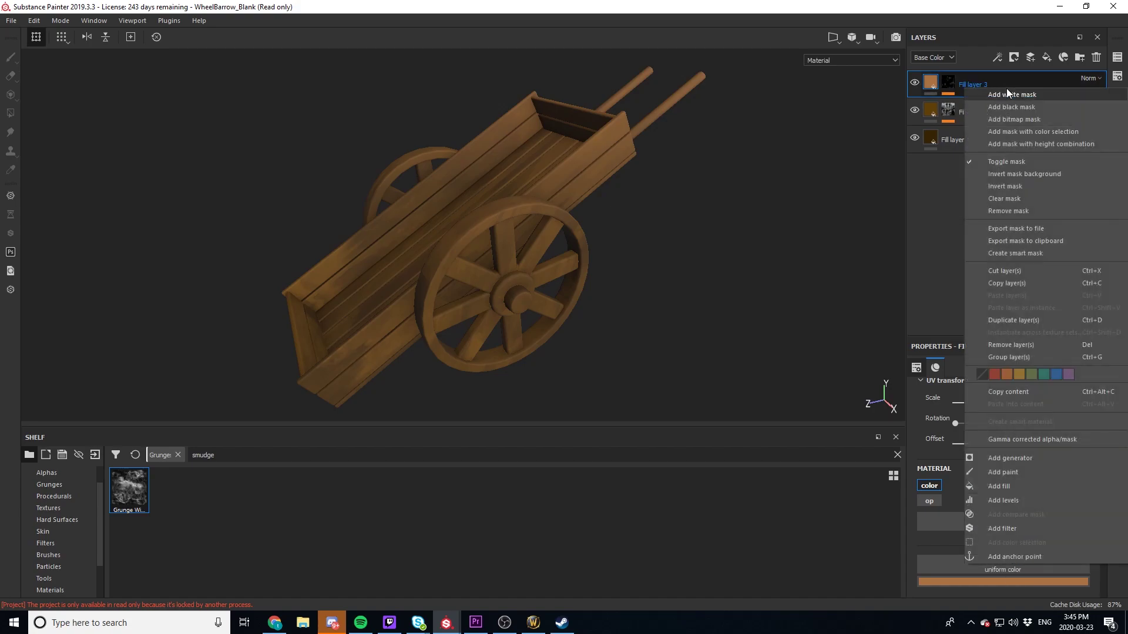
click(1025, 318)
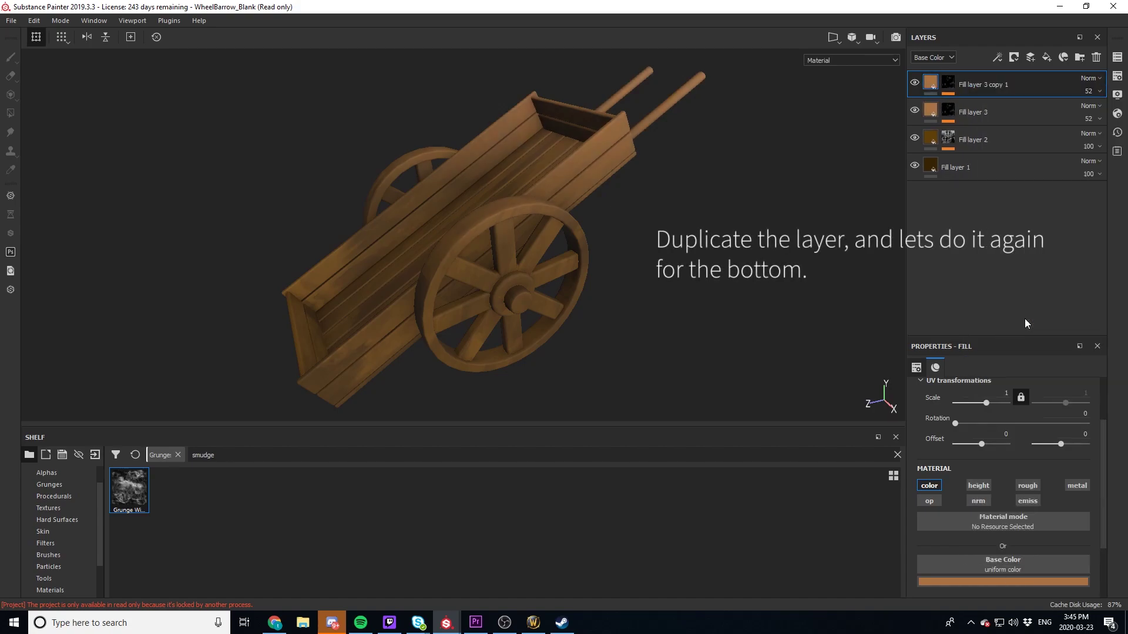
click(1088, 91)
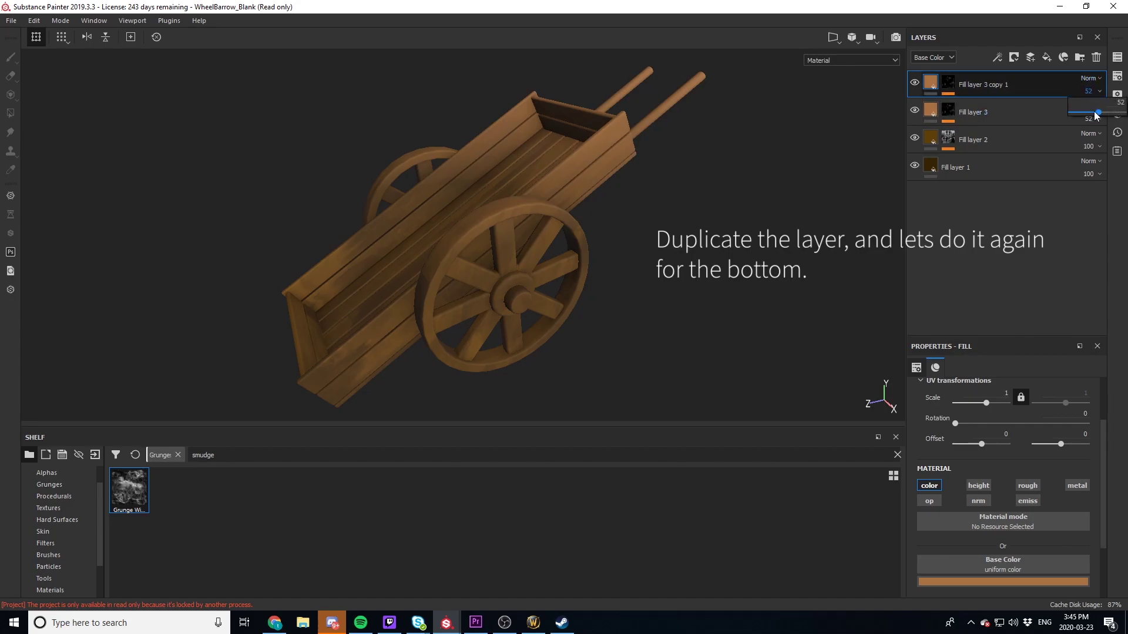
drag(1096, 112, 1123, 112)
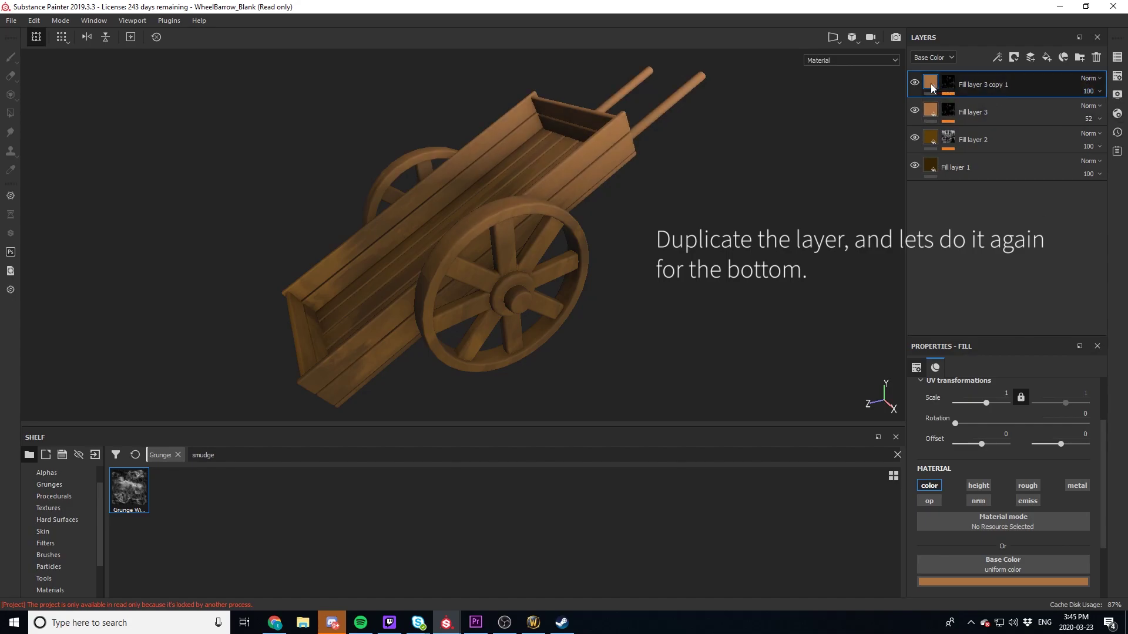
click(995, 583)
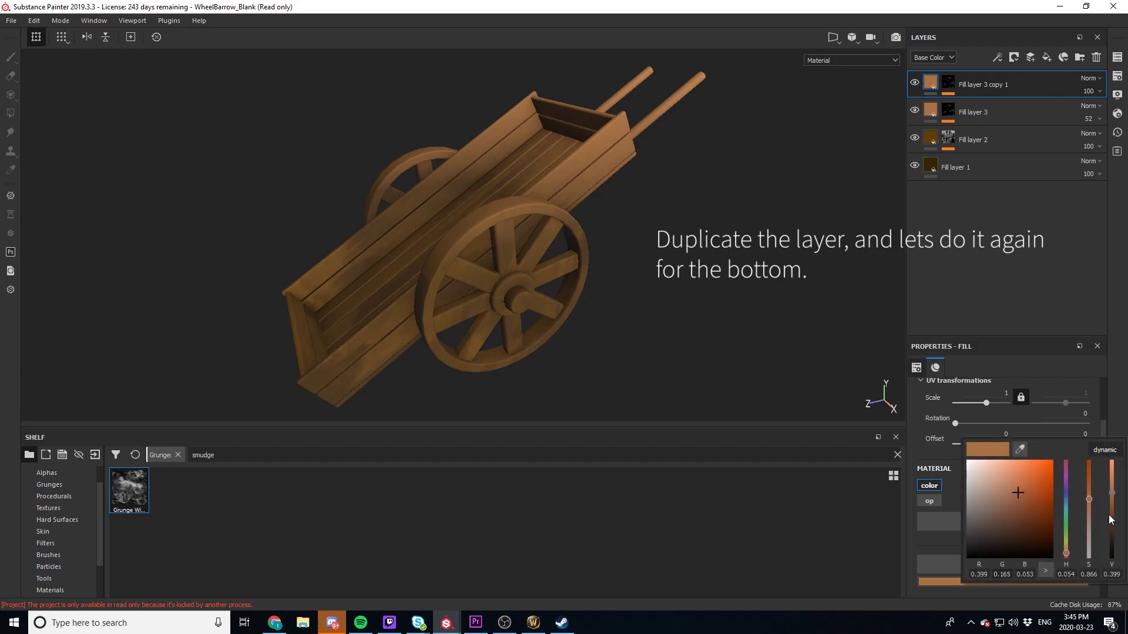
mouse_move(1112, 497)
mouse_down()
mouse_move(1116, 574)
mouse_move(1112, 543)
mouse_up()
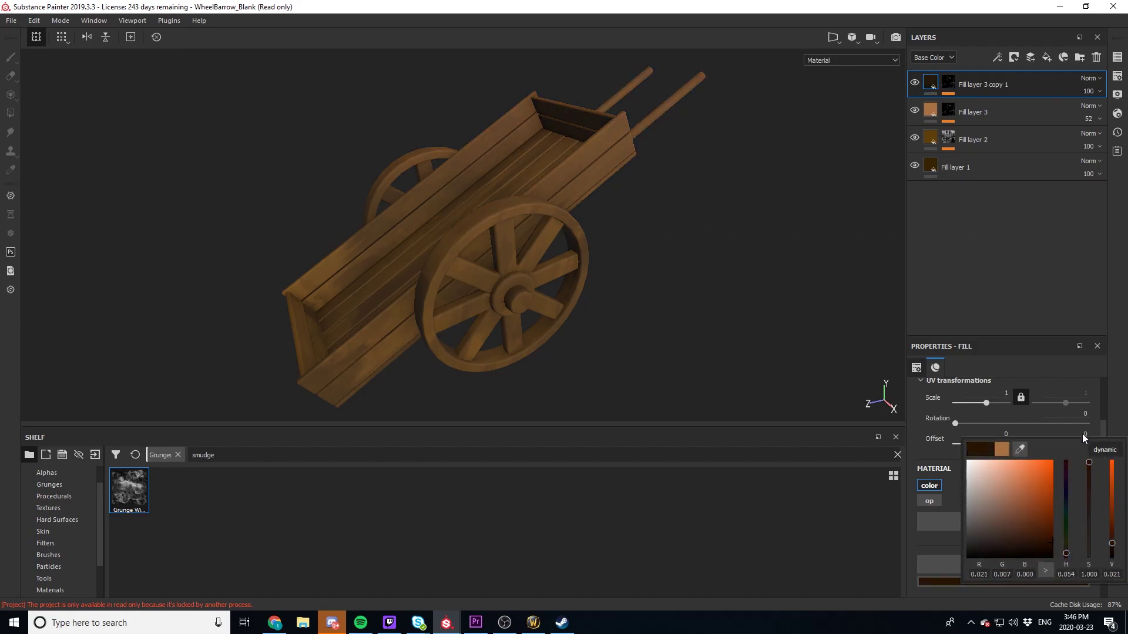
click(1008, 84)
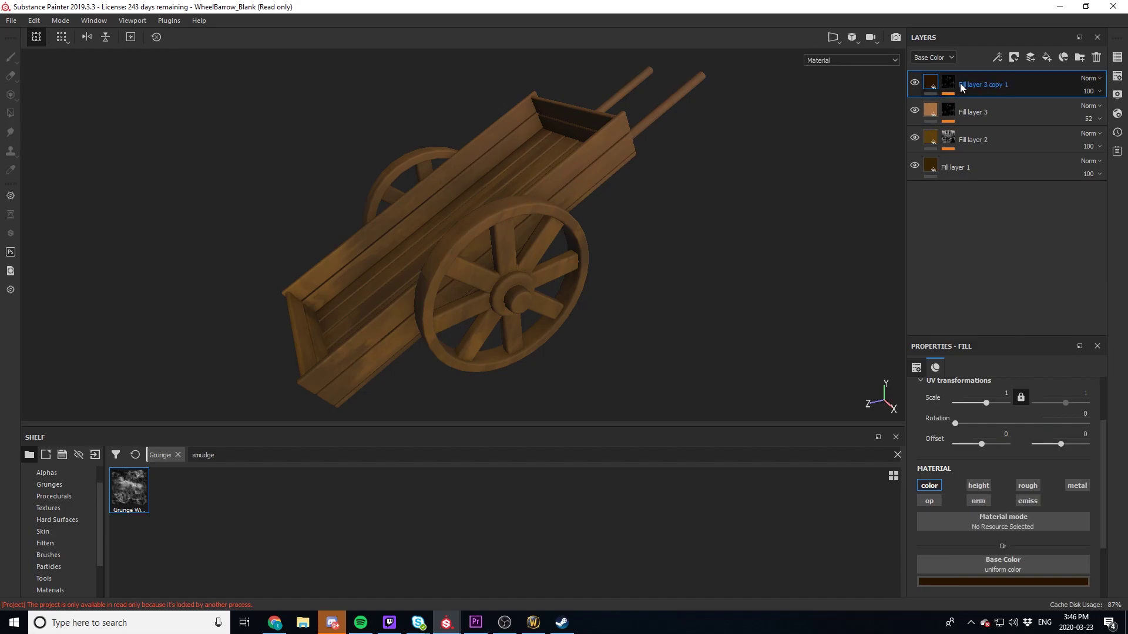
Mask the copy with an inverted Position generator, Global Balance 0.65 and Contrast 0.54
key(ctrl+v)
click(977, 104)
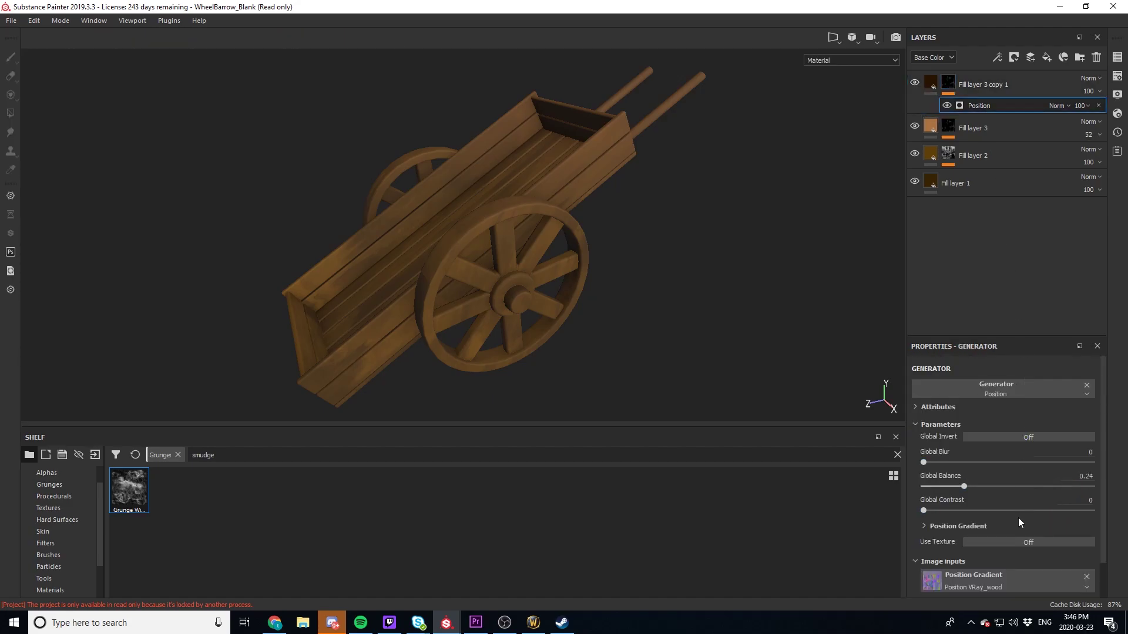
click(988, 438)
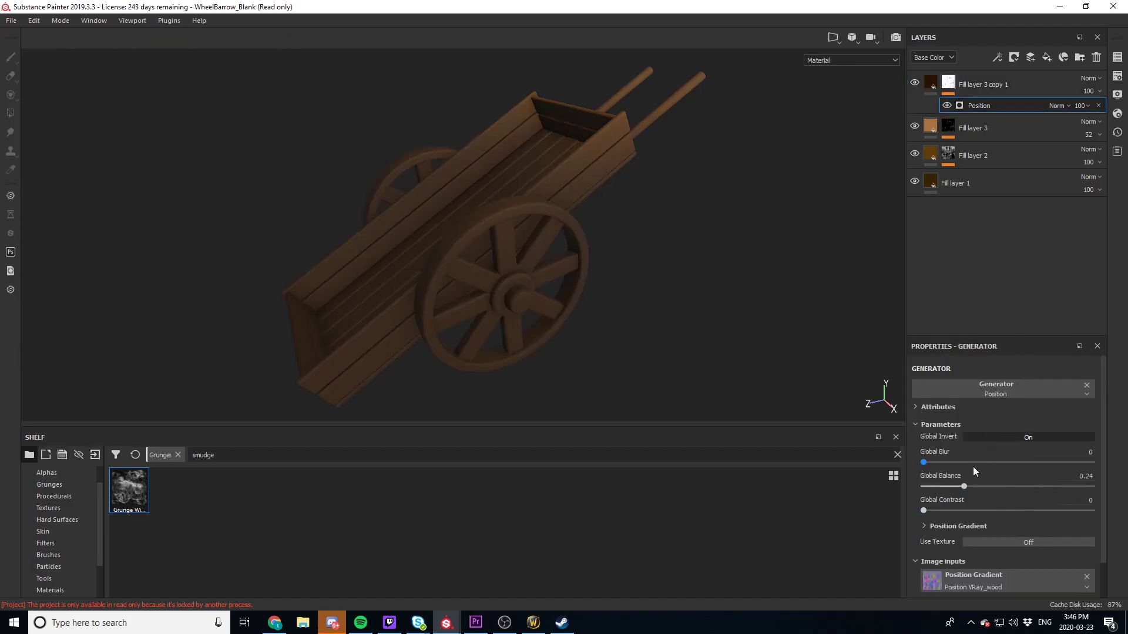
drag(964, 486, 1073, 487)
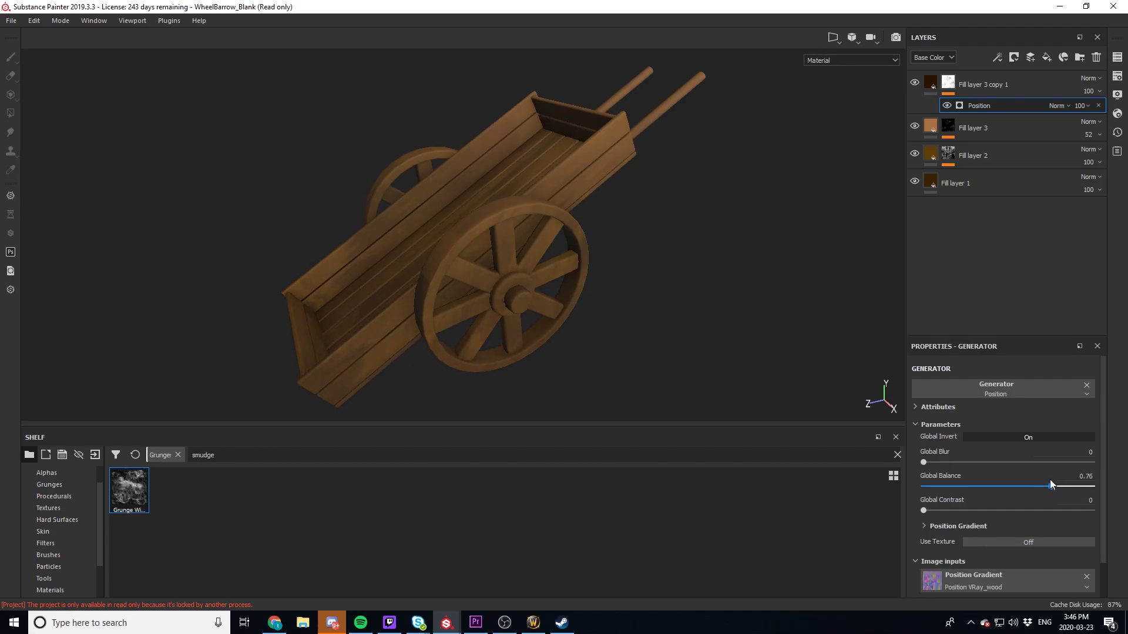
mouse_move(931, 463)
mouse_down()
mouse_move(958, 463)
mouse_move(900, 461)
mouse_up()
mouse_move(924, 511)
mouse_down()
mouse_move(1015, 511)
mouse_move(1028, 487)
mouse_up()
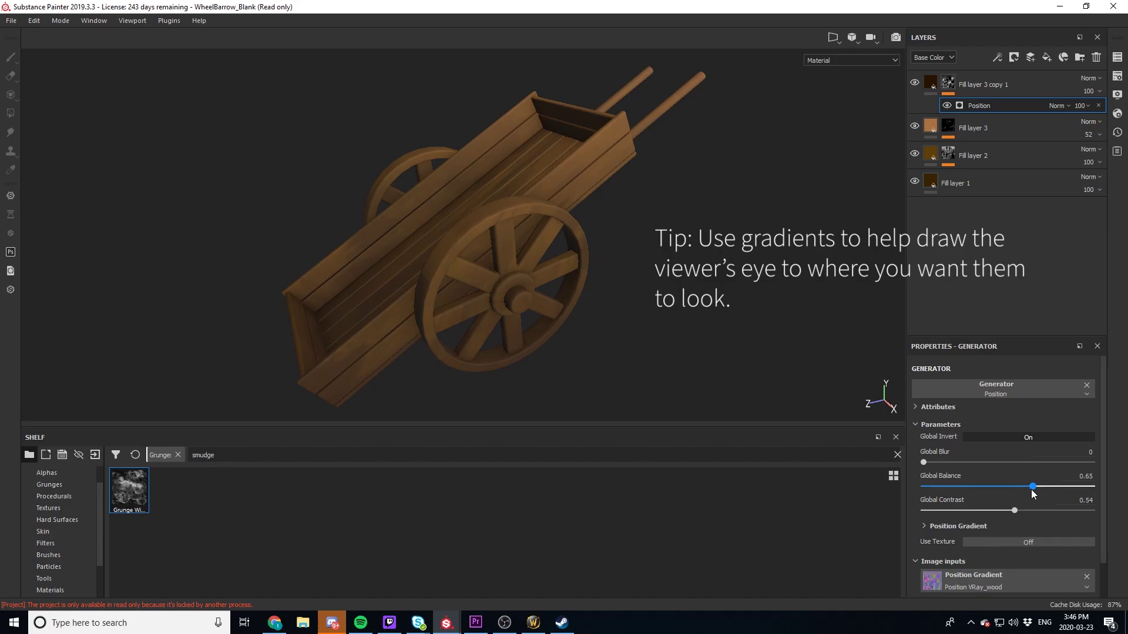
mouse_move(540, 311)
alt+mouse_down()
mouse_move(596, 319)
mouse_move(541, 317)
mouse_move(501, 337)
mouse_move(558, 355)
mouse_move(584, 333)
mouse_move(549, 342)
mouse_move(576, 329)
alt+mouse_up()
mouse_move(552, 330)
alt+middle_down()
mouse_move(548, 312)
mouse_move(541, 322)
alt+middle_up()
alt+drag(541, 322, 576, 335)
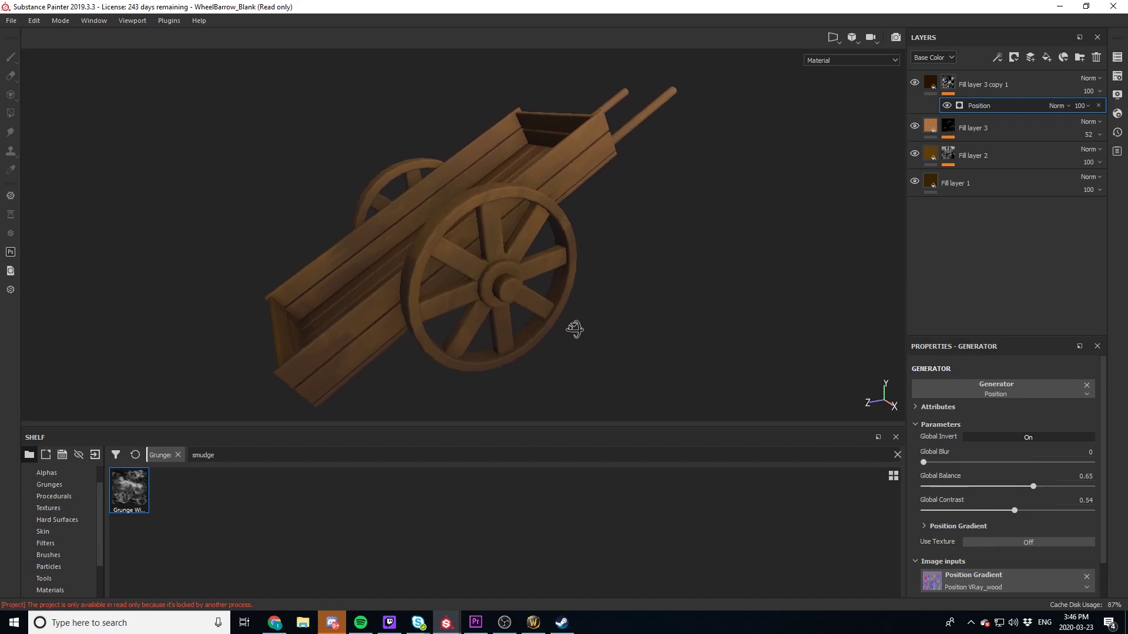
Add Fill layer 4 with a black mask using an inverted Ambient Occlusion generator, Global Balance 0.54
click(1047, 57)
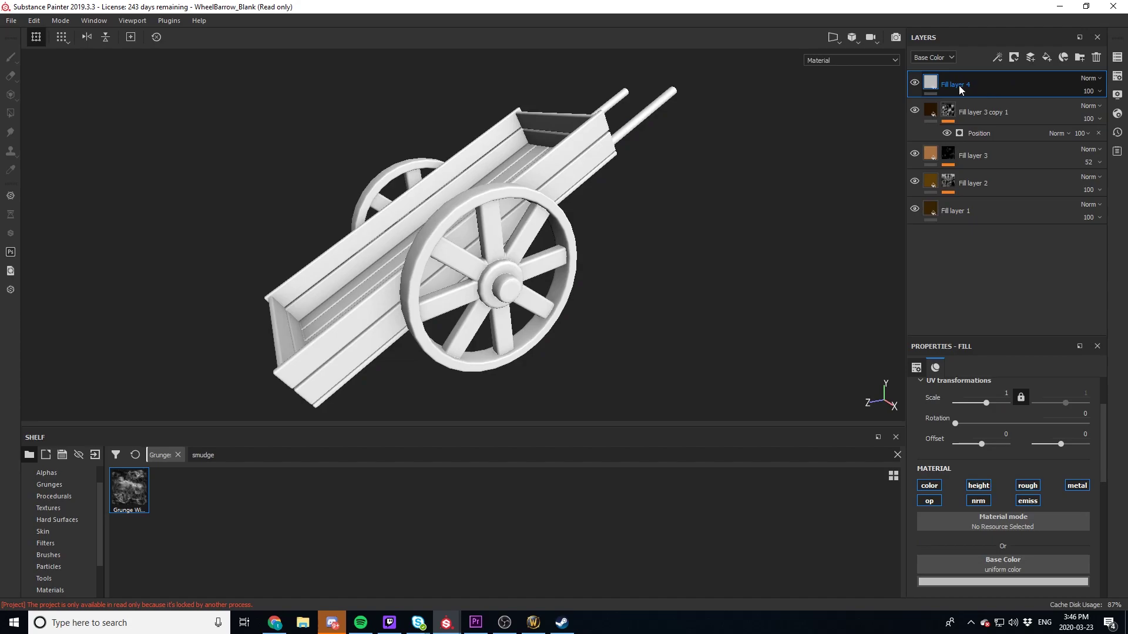
right_click(995, 84)
click(996, 100)
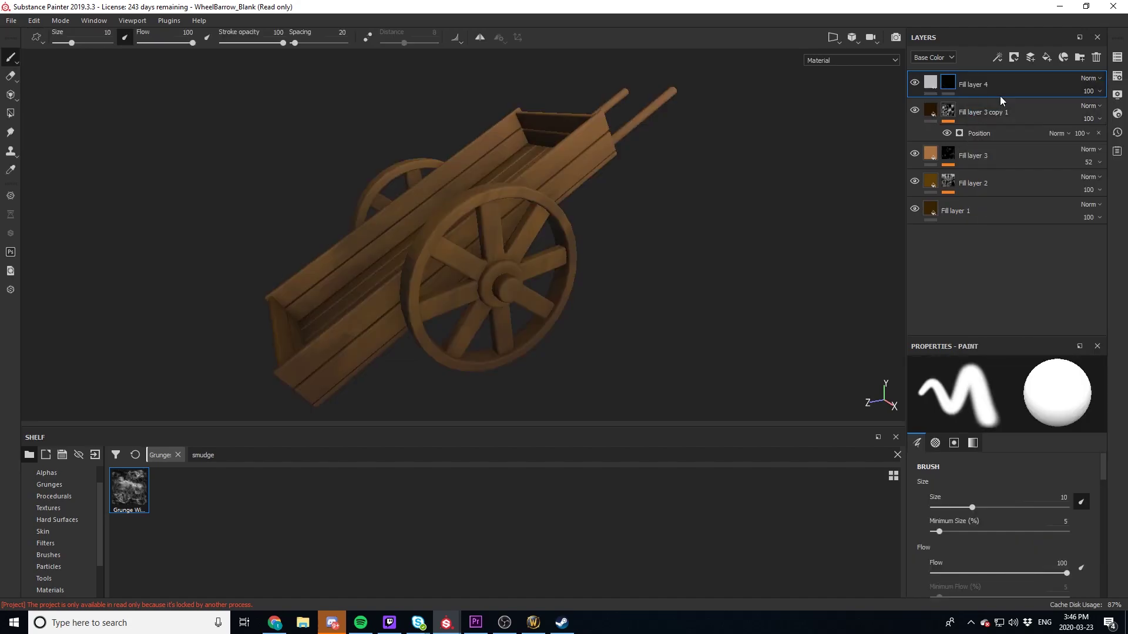
right_click(1005, 88)
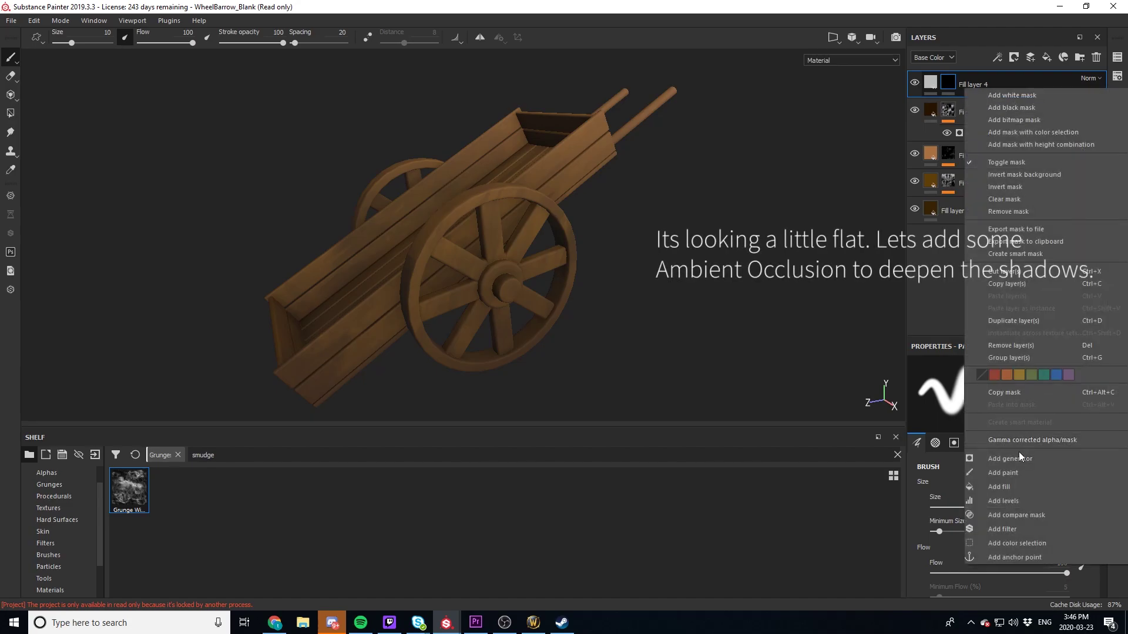
click(1019, 456)
click(1025, 386)
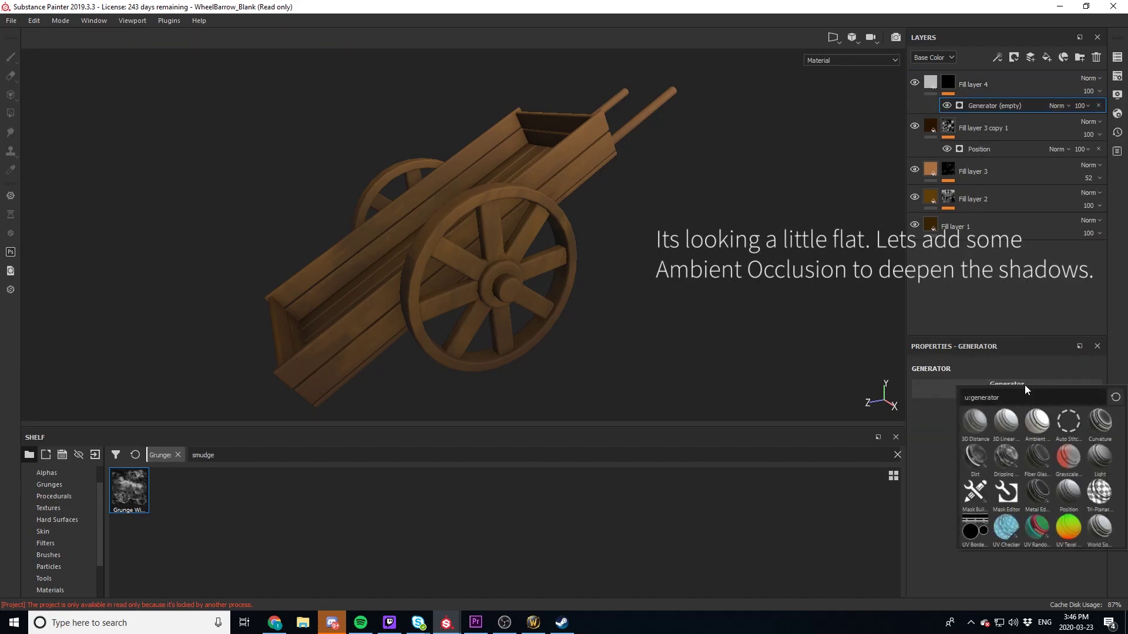
click(1047, 428)
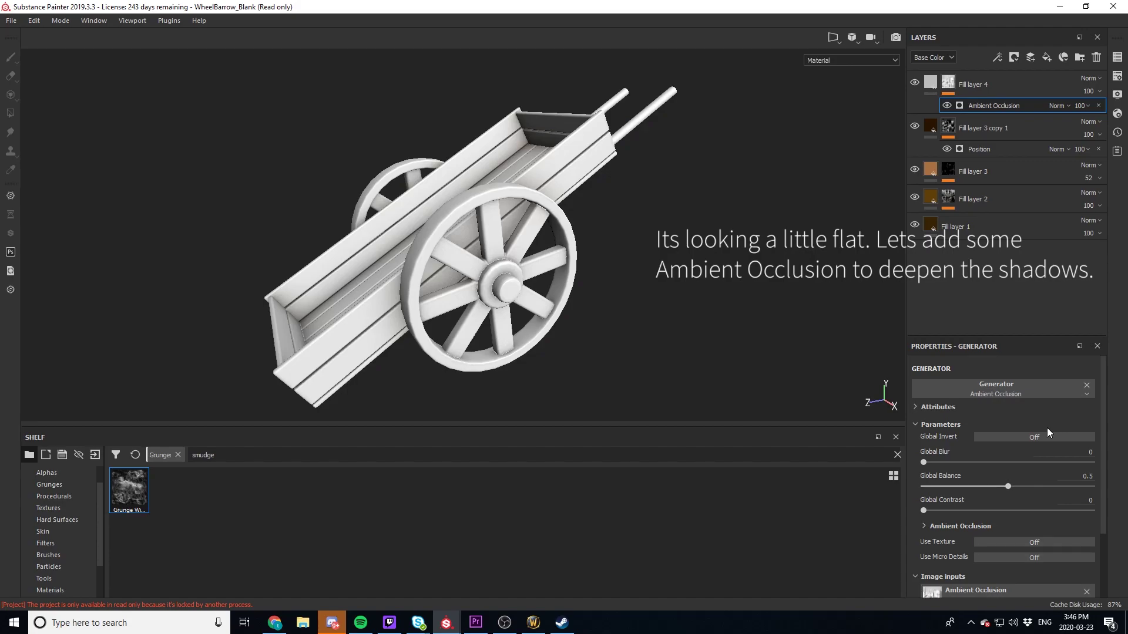
click(1012, 439)
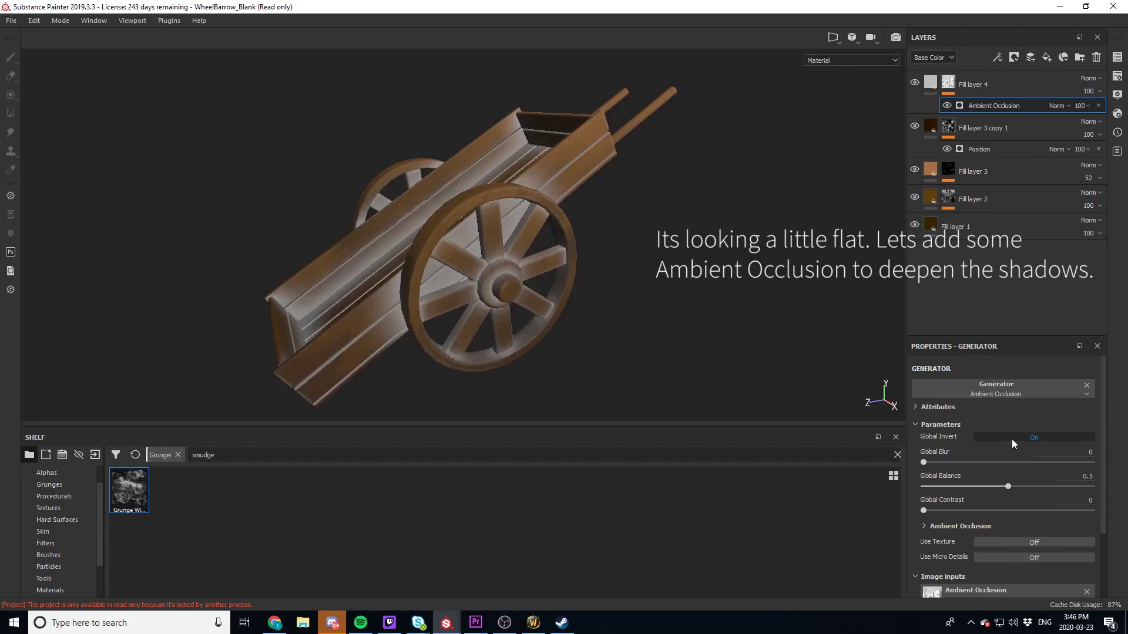
mouse_move(1008, 487)
mouse_down()
mouse_move(964, 487)
mouse_move(1013, 487)
mouse_up()
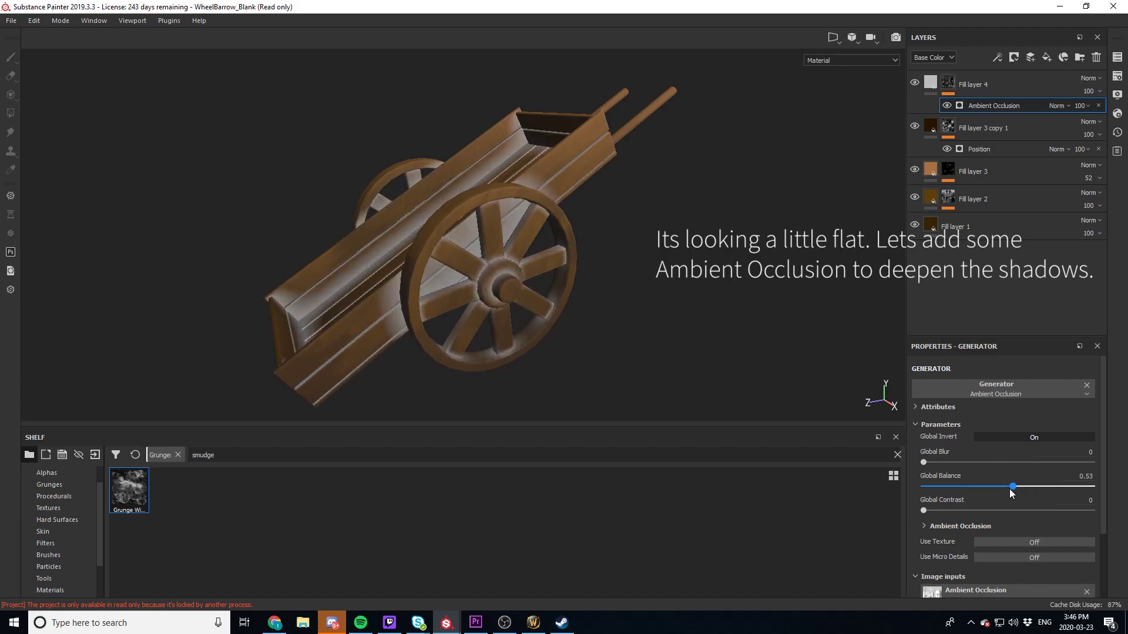
click(930, 82)
Tint Fill layer 4 deep dark red-brown, limit it to colour only, and inspect the wheel shading
click(1007, 580)
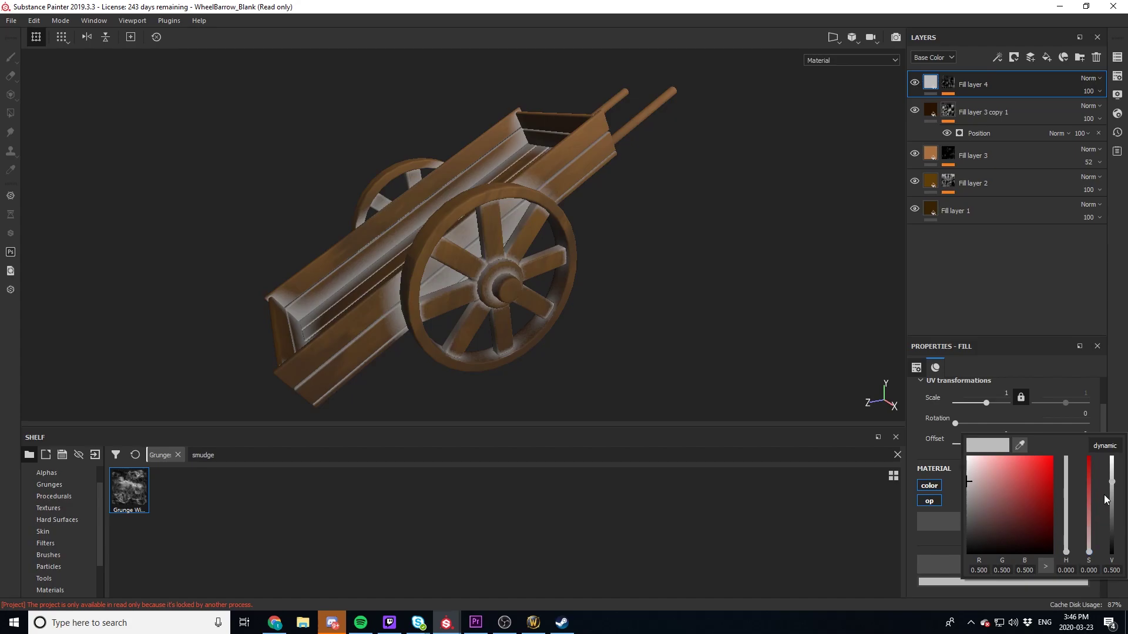
drag(1037, 529, 1038, 534)
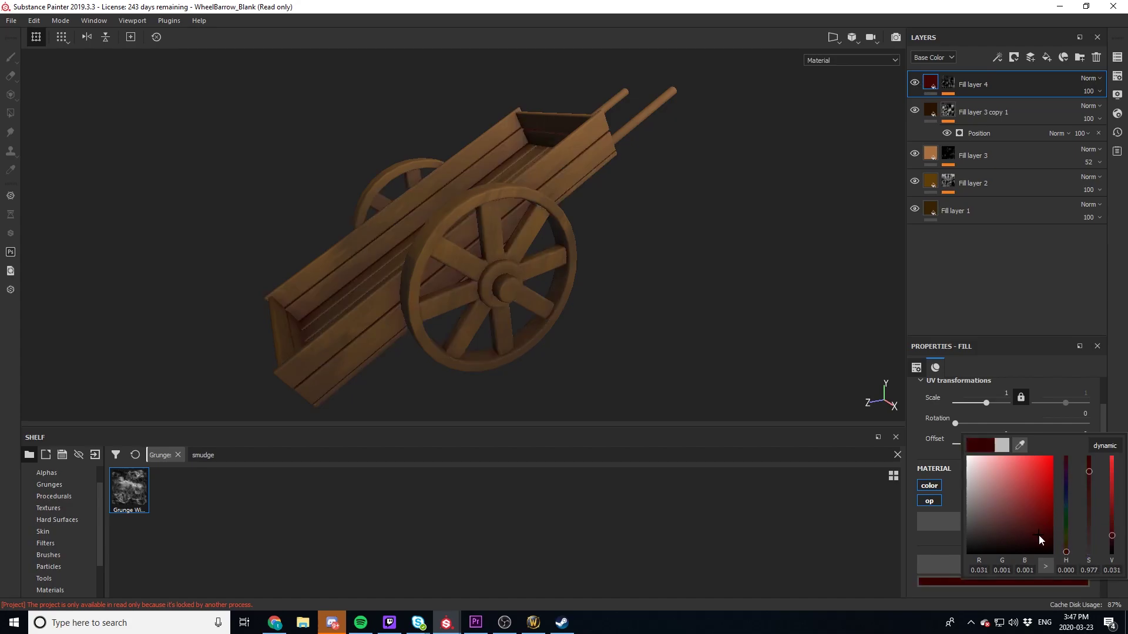
click(1066, 551)
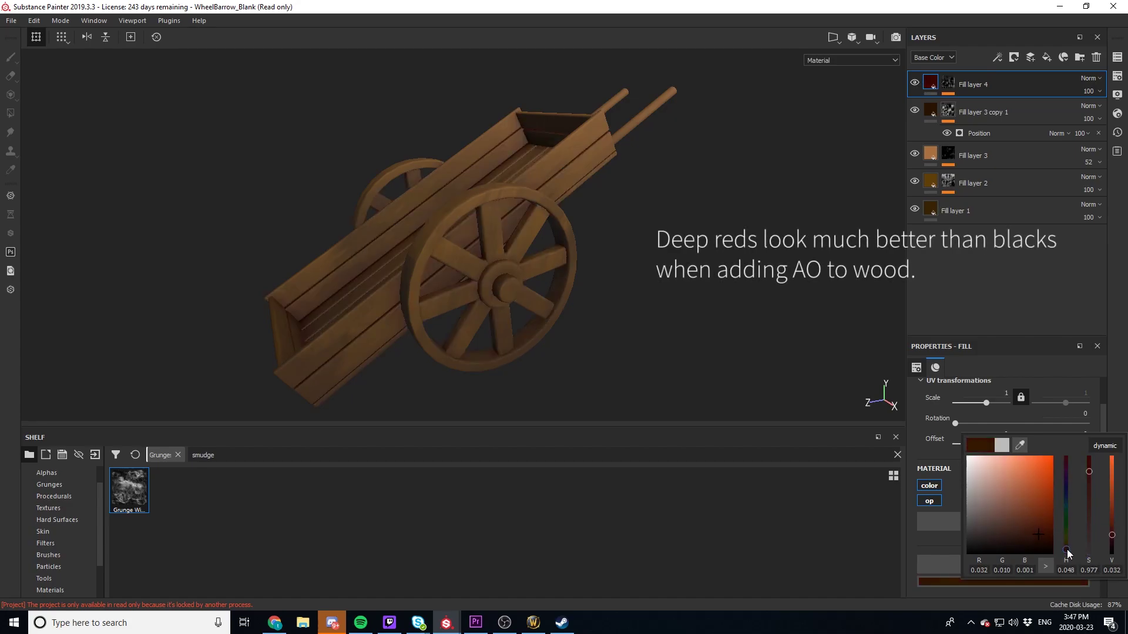
click(915, 84)
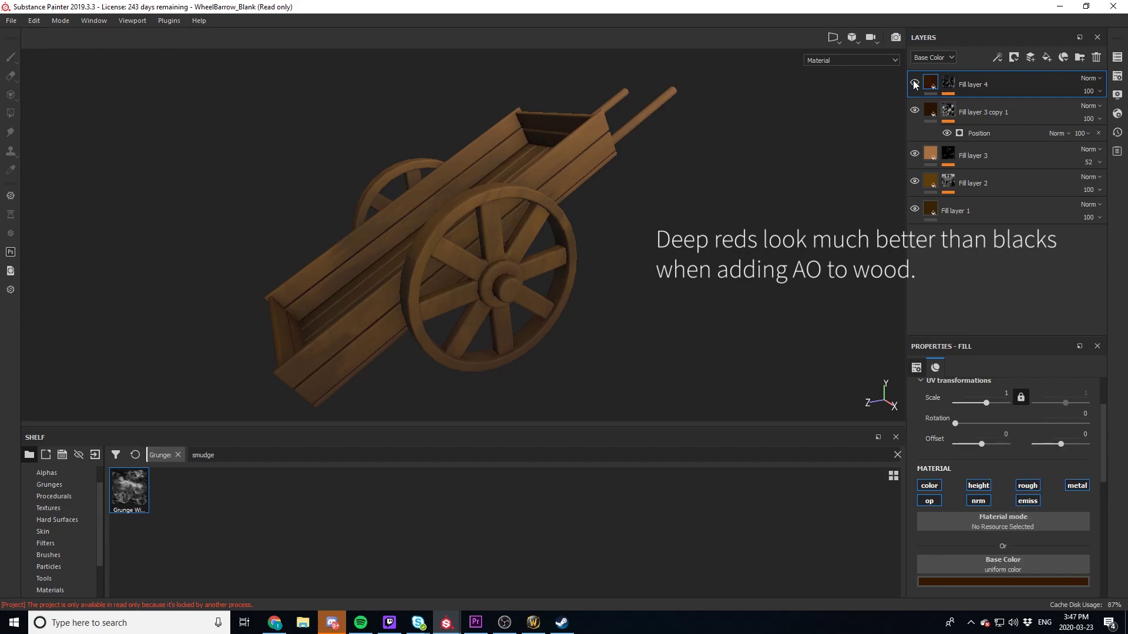
click(930, 488)
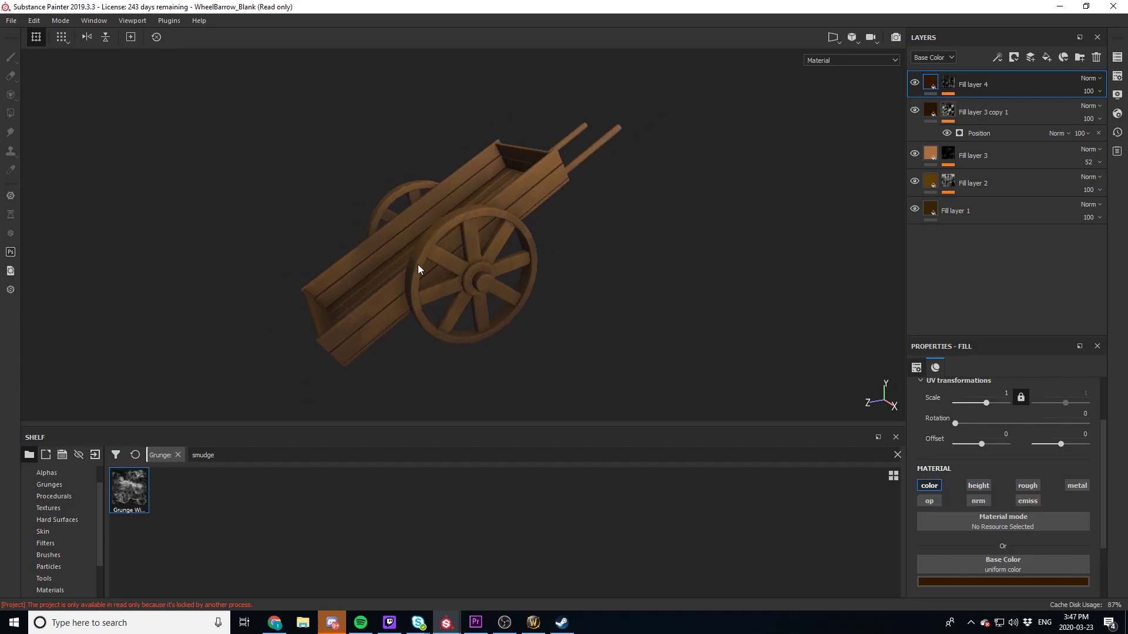
scroll(429, 276, up, 3)
mouse_move(428, 277)
alt+mouse_down()
mouse_move(461, 297)
mouse_move(445, 328)
mouse_move(455, 324)
alt+mouse_up()
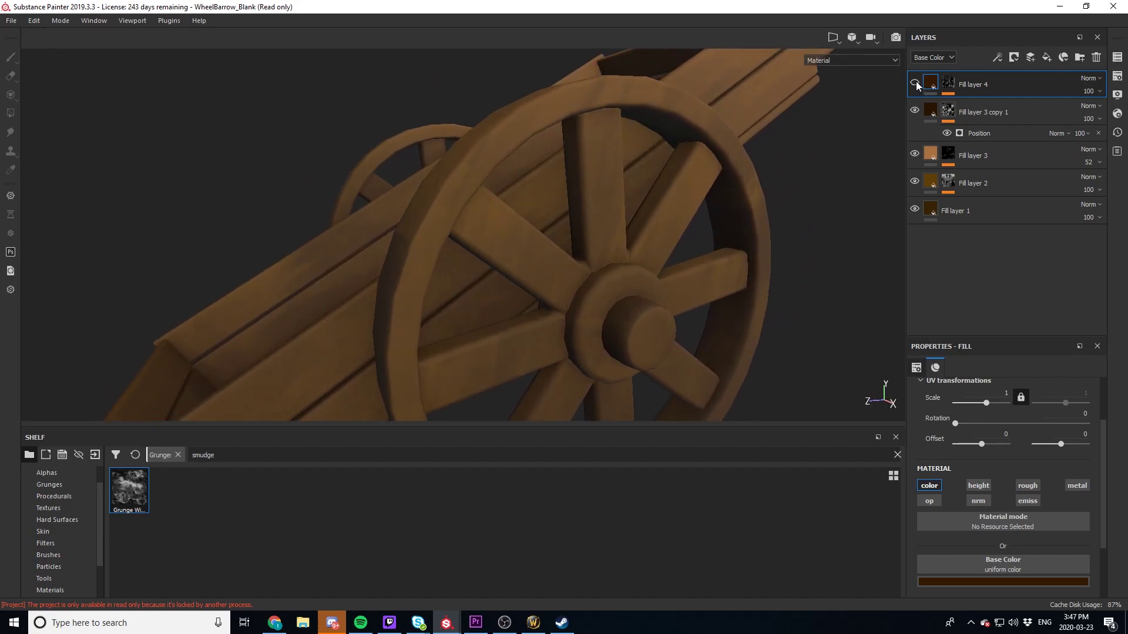
scroll(633, 292, down, 2)
scroll(634, 291, down, 2)
scroll(633, 291, down, 1)
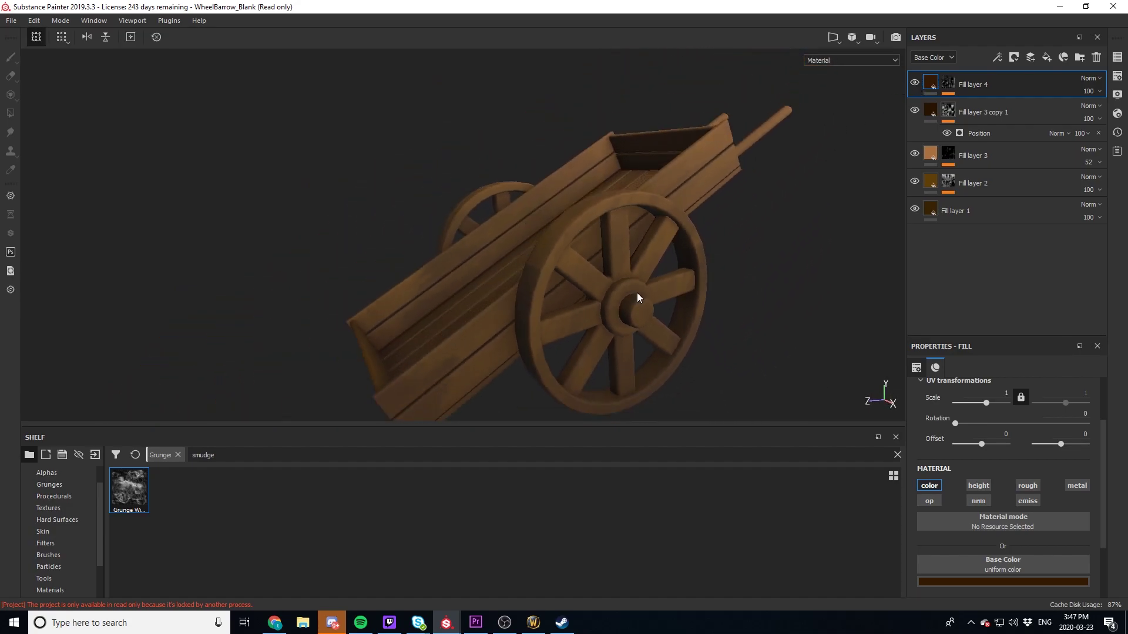
mouse_move(636, 293)
alt+mouse_down()
mouse_move(561, 280)
mouse_move(600, 269)
alt+mouse_up()
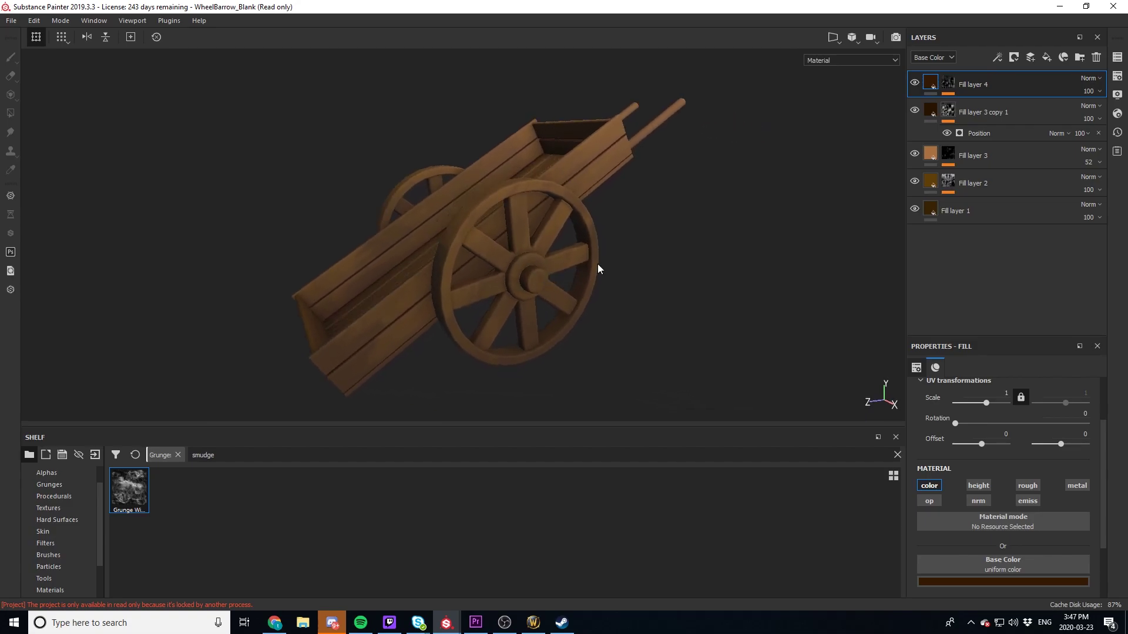
Add colour-only Fill layer 5 with a black mask using a Dirt generator at Dirt Level 0.64
click(1044, 59)
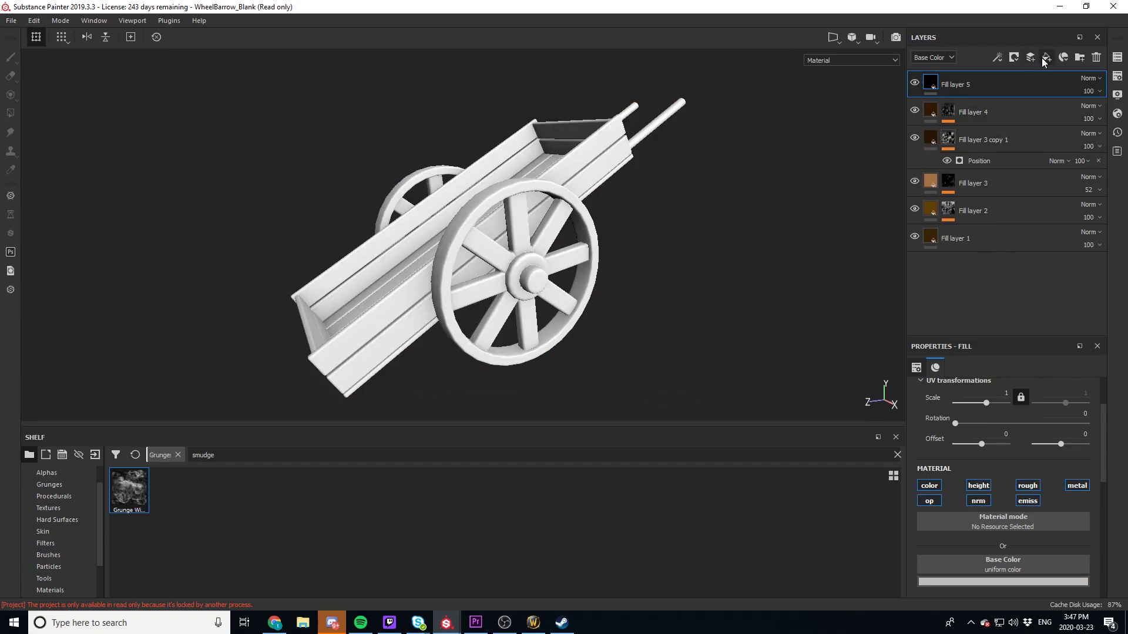
click(930, 486)
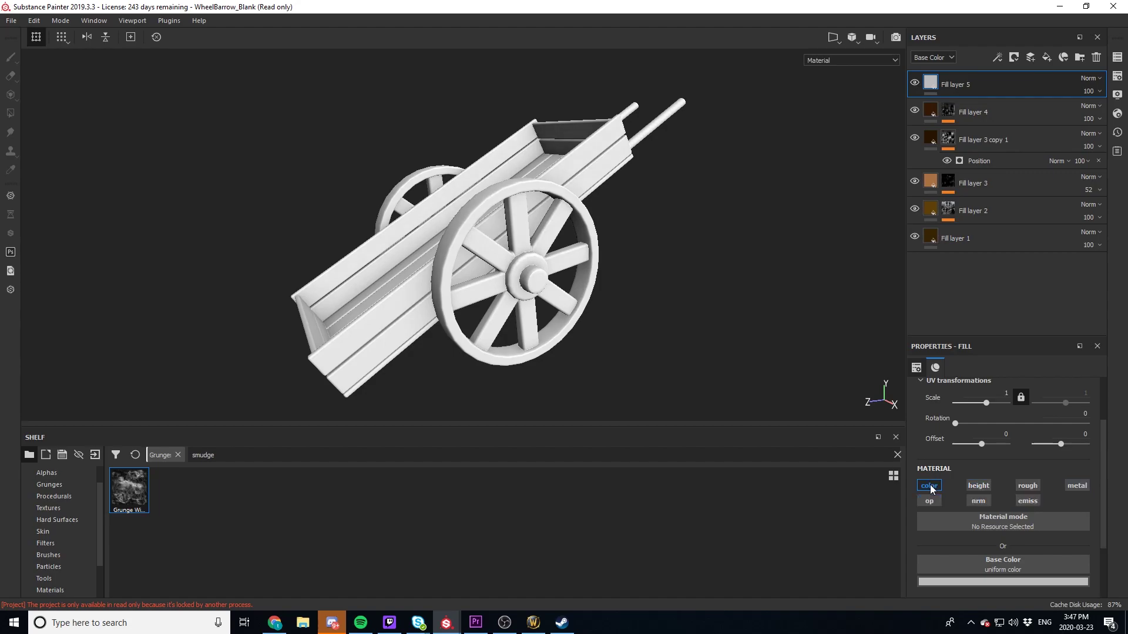
right_click(1016, 88)
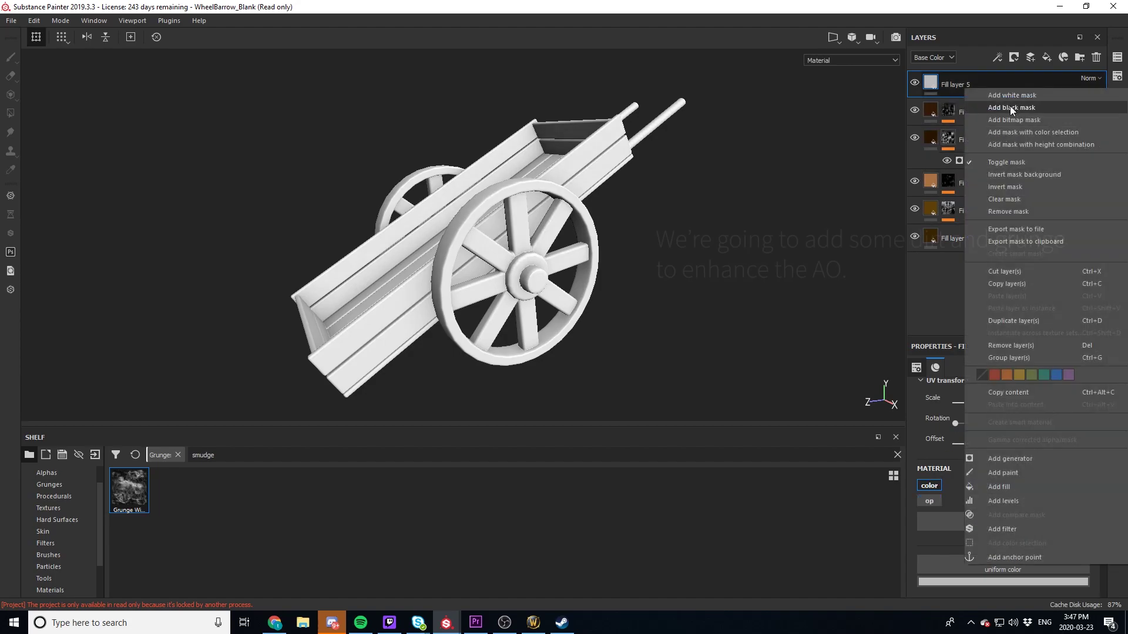
click(1010, 105)
right_click(1014, 86)
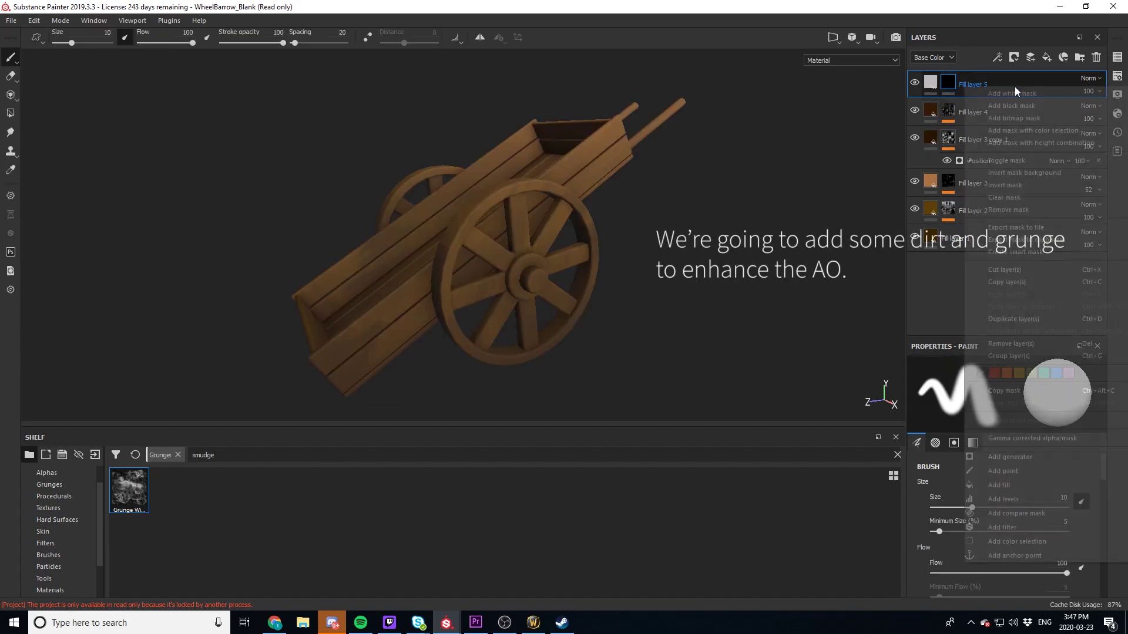
click(1010, 457)
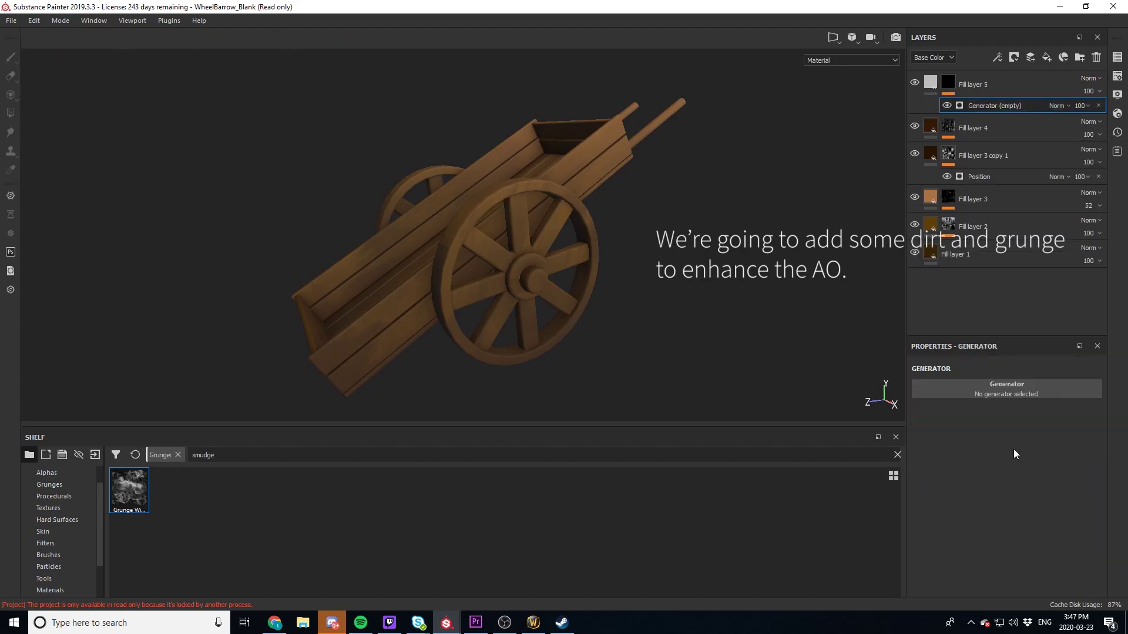
click(998, 385)
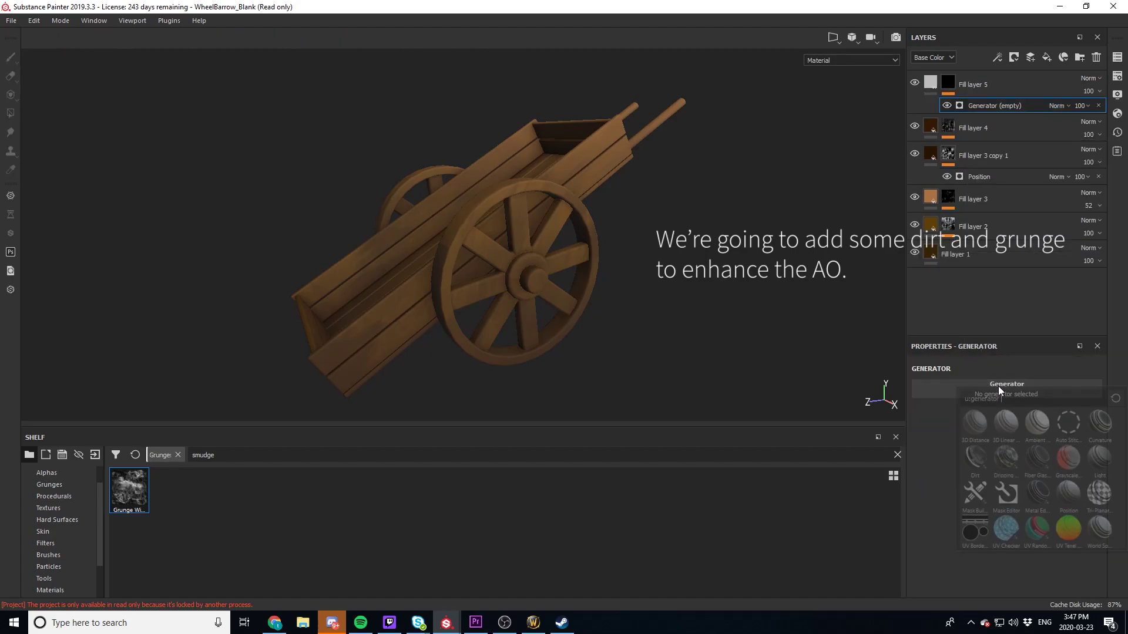
click(973, 464)
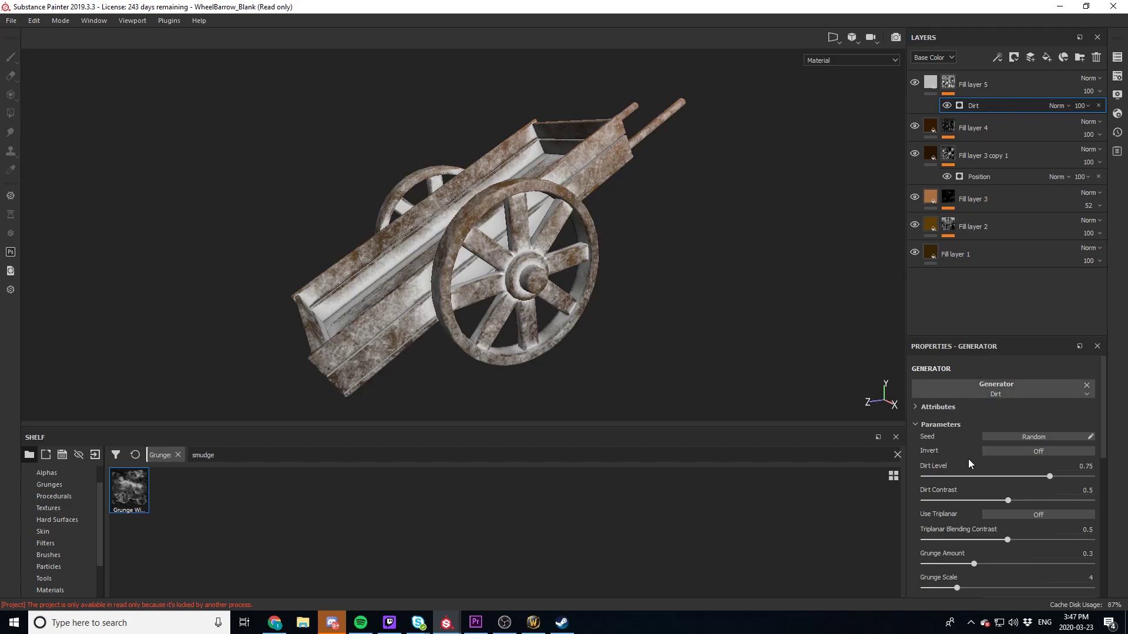
drag(1032, 473, 1031, 477)
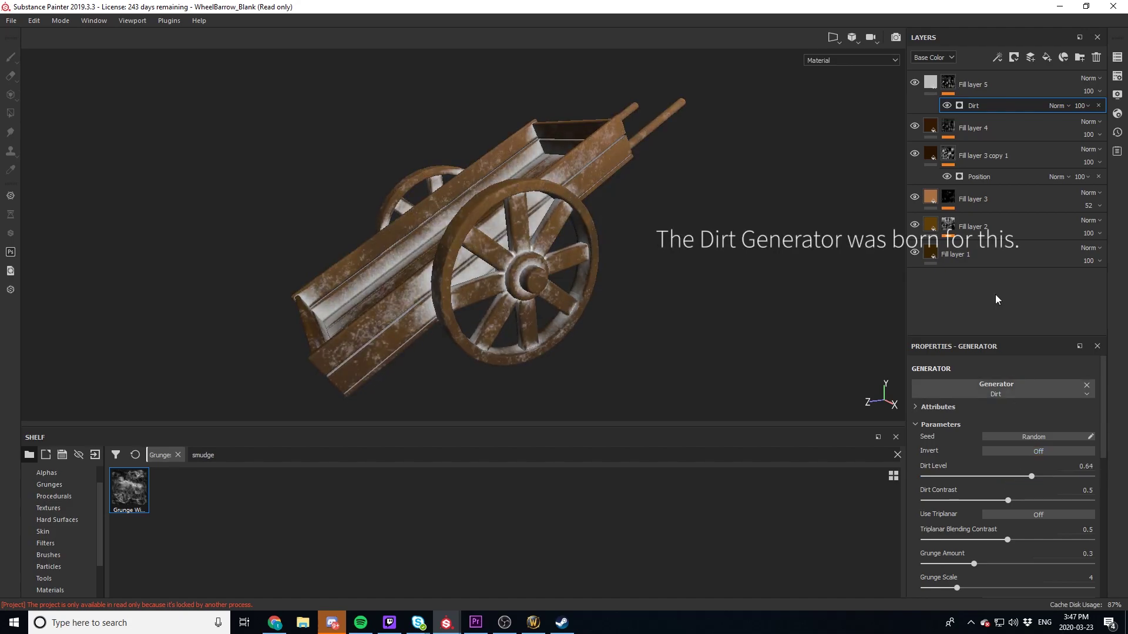
click(930, 83)
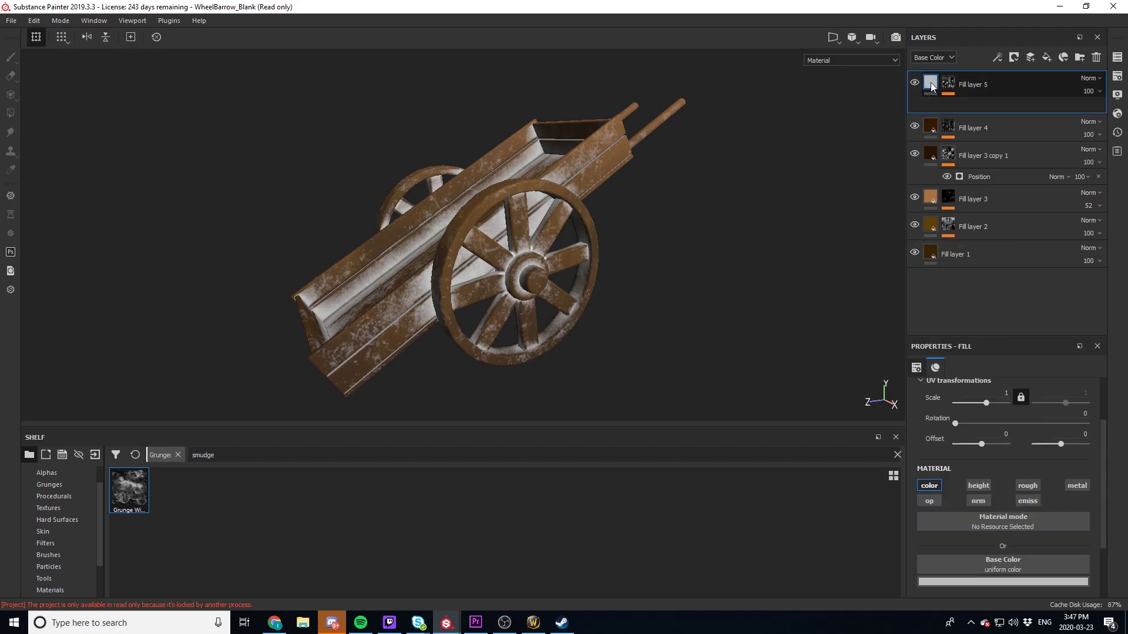
Set Fill layer 5's grime colour to Fill layer 4's brown, darkened further
click(1017, 579)
click(1021, 444)
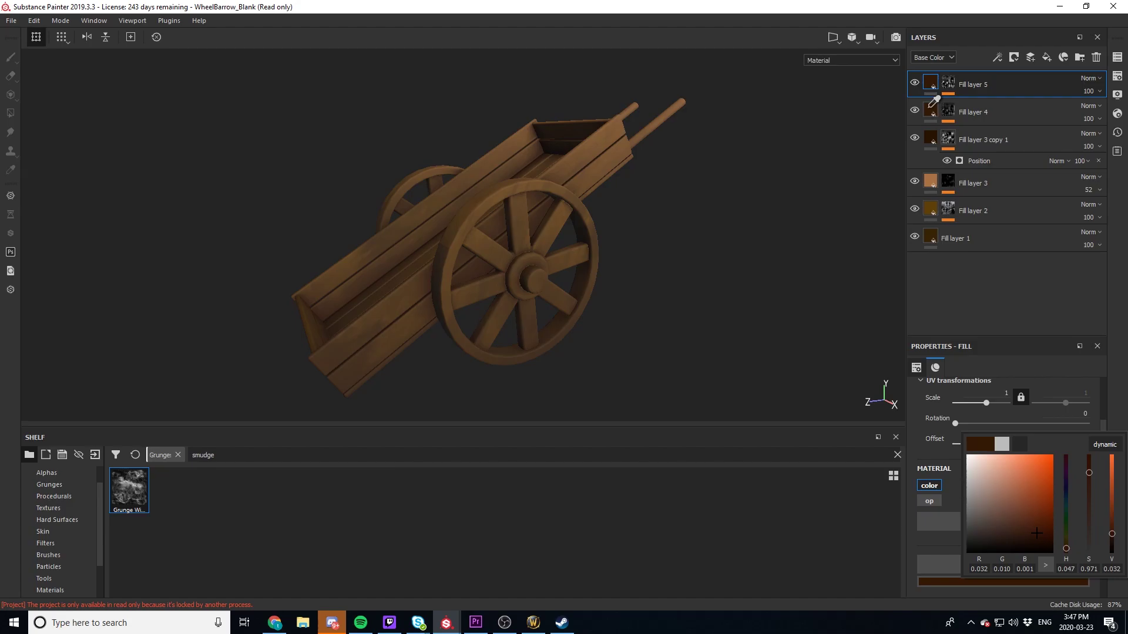
click(930, 110)
drag(1114, 535, 1115, 540)
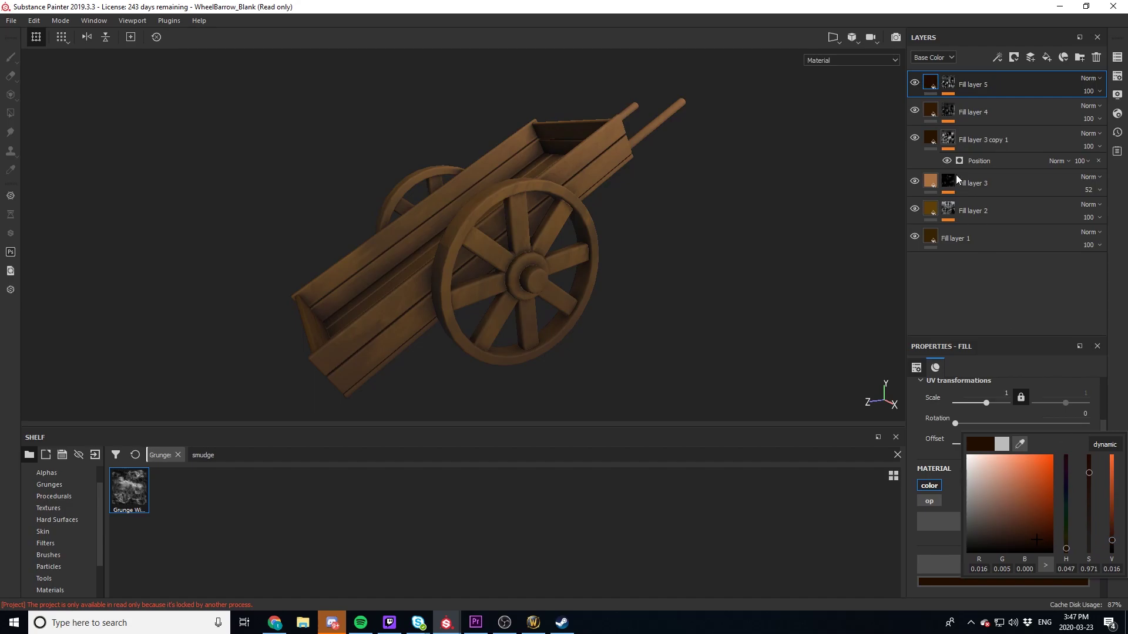
Brighten Fill layer 4's wood colour, inspect the planks, and add a new Fill layer 6
click(930, 111)
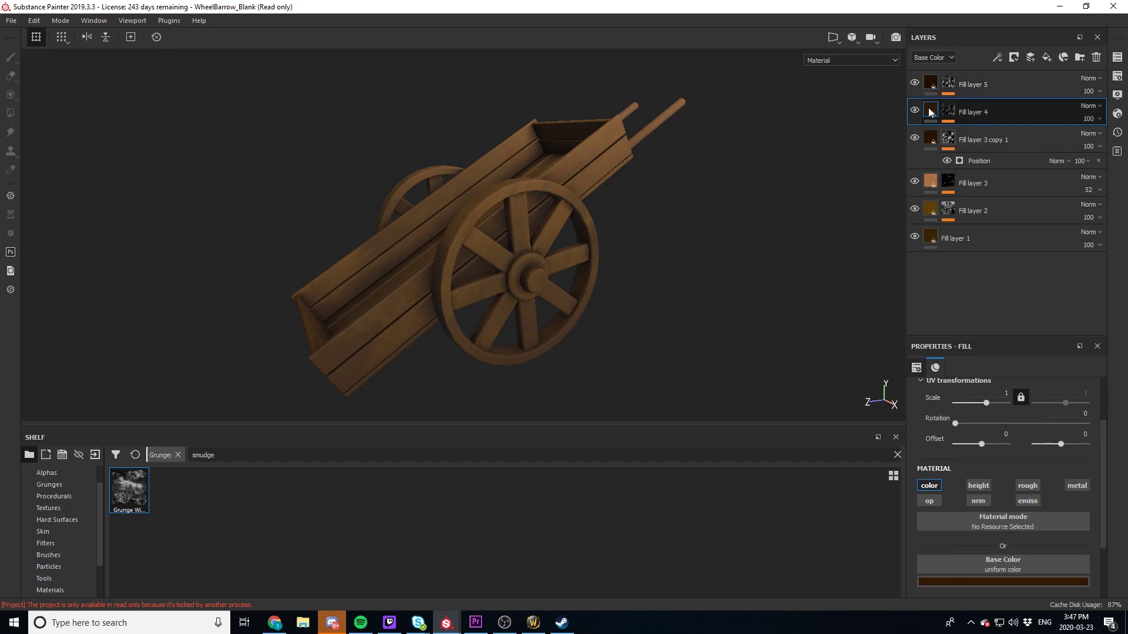
click(1035, 580)
mouse_move(1112, 536)
mouse_down()
mouse_move(1111, 504)
mouse_move(1110, 539)
mouse_up()
click(800, 315)
mouse_move(493, 284)
alt+mouse_down()
mouse_move(595, 296)
mouse_move(516, 277)
mouse_move(556, 292)
mouse_move(587, 282)
mouse_move(490, 255)
alt+mouse_up()
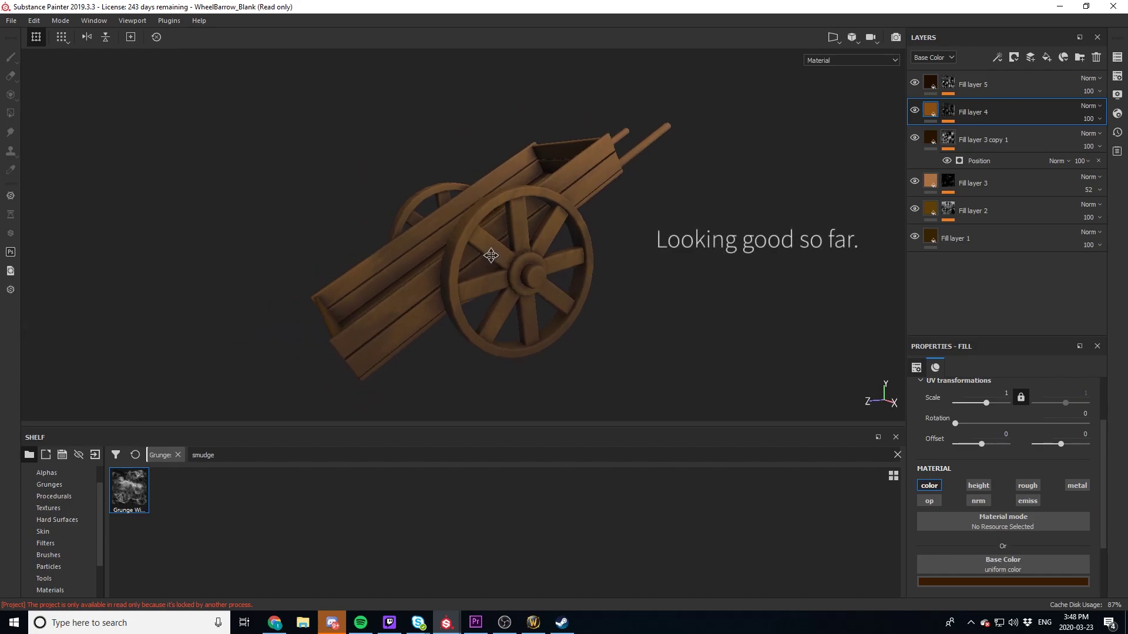
scroll(488, 253, up, 2)
scroll(360, 219, up, 2)
scroll(465, 252, up, 2)
scroll(285, 254, up, 2)
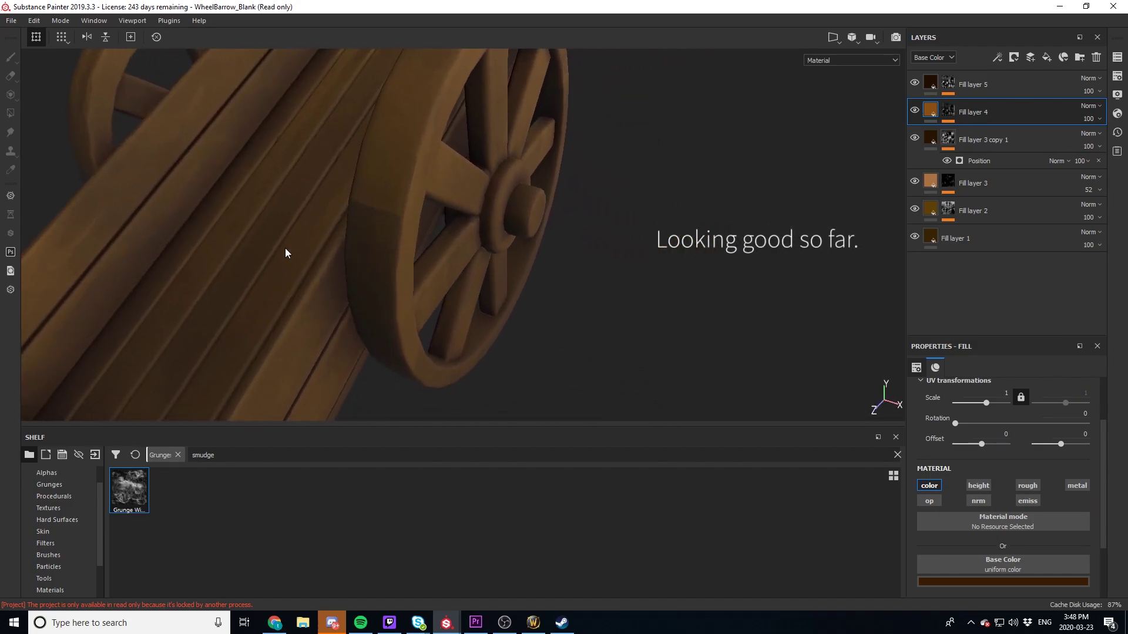
mouse_move(286, 254)
alt+mouse_down()
mouse_move(538, 281)
mouse_move(637, 317)
mouse_move(491, 250)
mouse_move(633, 322)
mouse_move(542, 289)
mouse_move(556, 254)
mouse_move(541, 288)
mouse_move(629, 300)
mouse_move(542, 335)
mouse_move(570, 330)
alt+mouse_up()
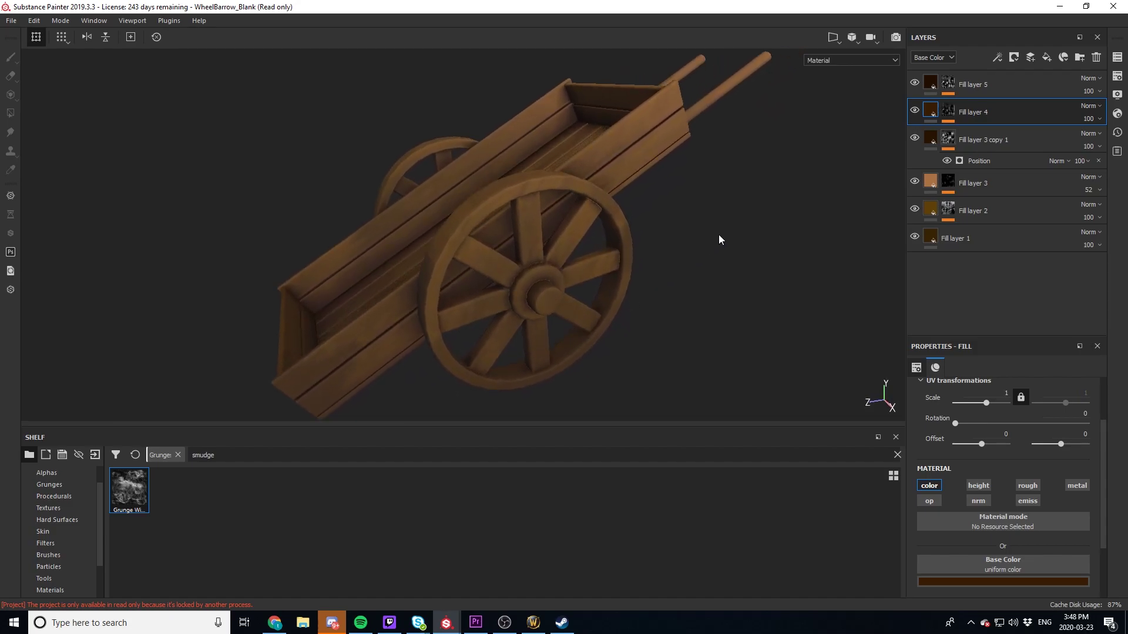
click(1047, 57)
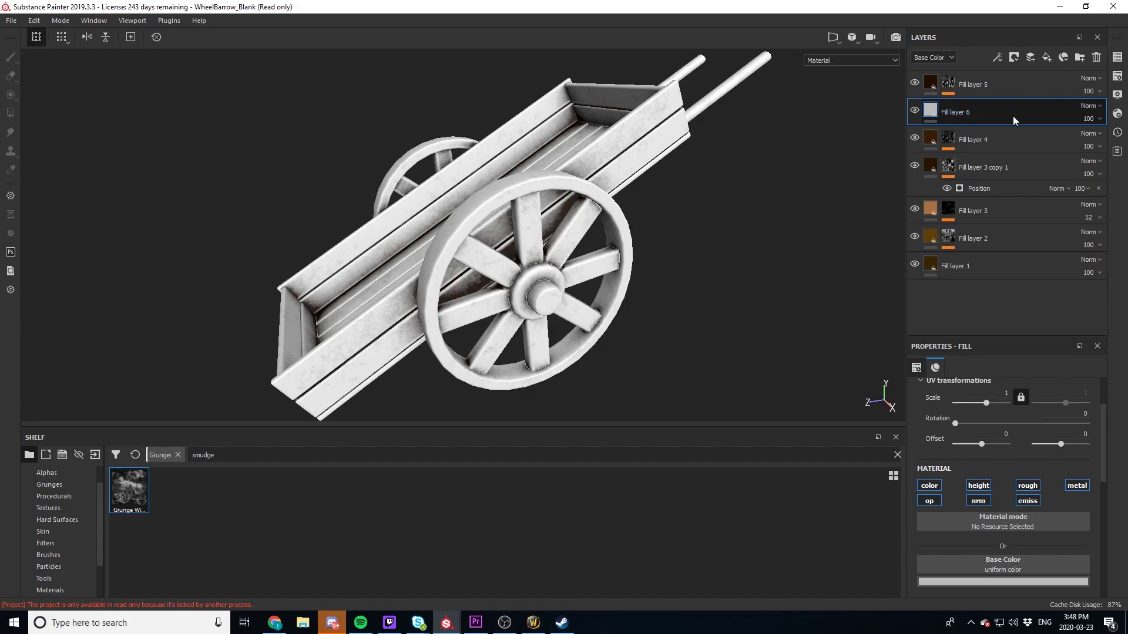
Move Fill layer 6 to the top with a black mask using a Mask Editor generator at Global Balance 0.28
drag(1012, 115, 1013, 78)
right_click(1001, 89)
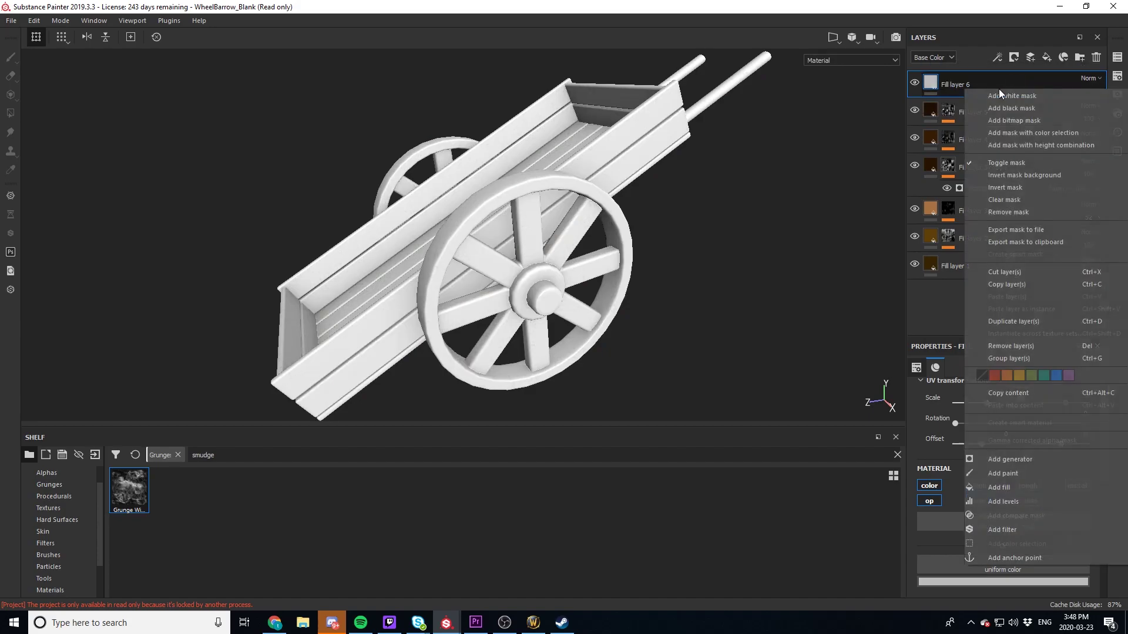
click(999, 108)
right_click(1002, 86)
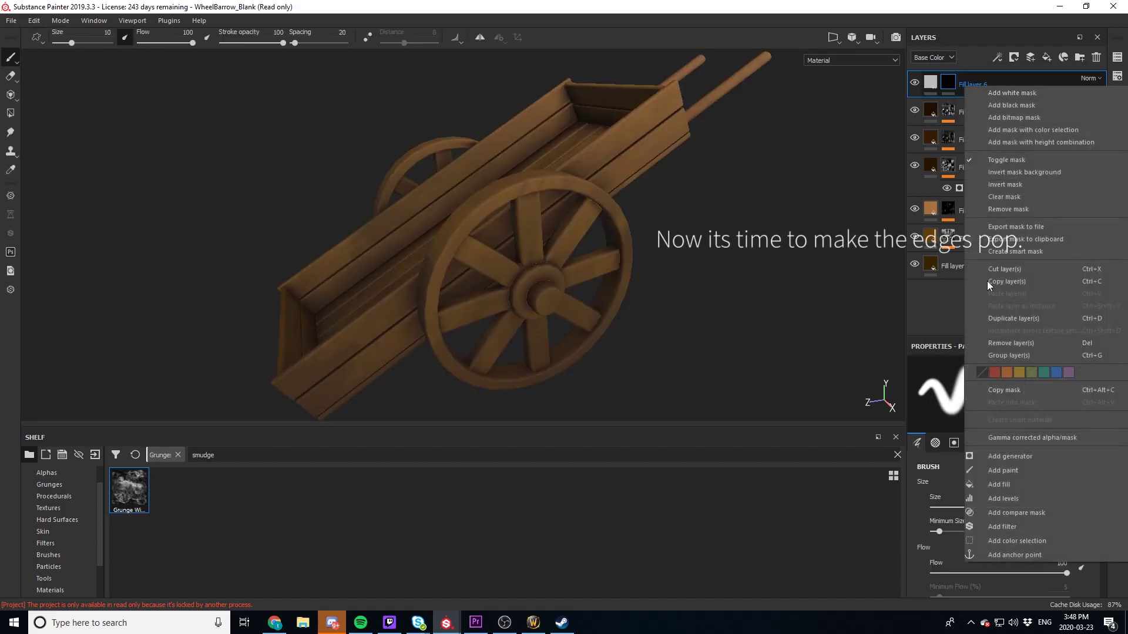
click(1017, 459)
click(988, 390)
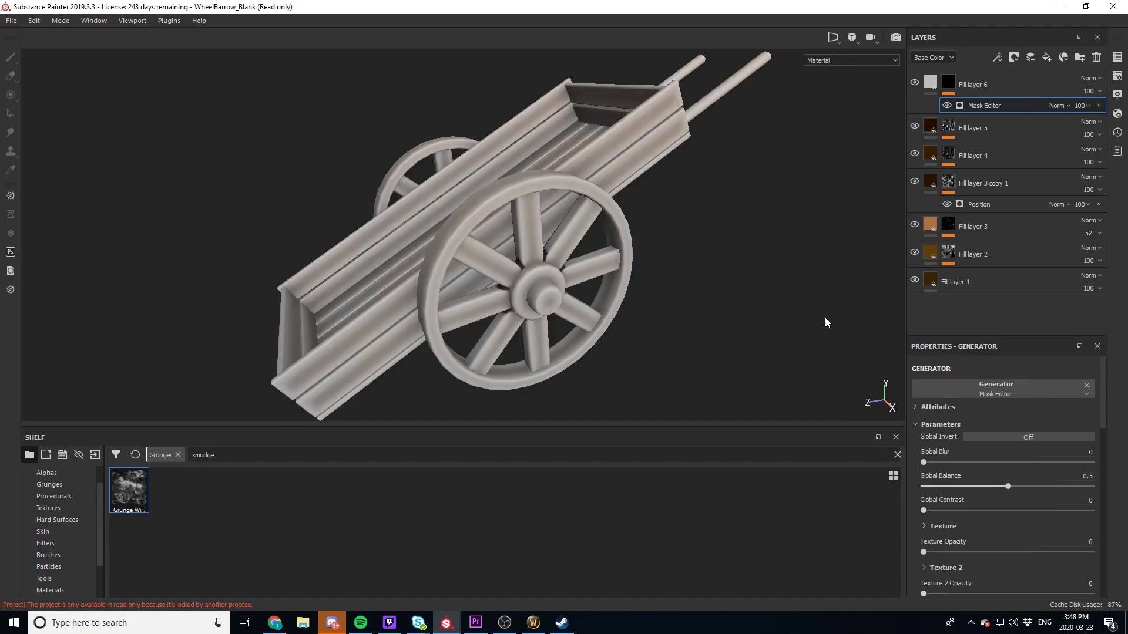
drag(1008, 486, 971, 486)
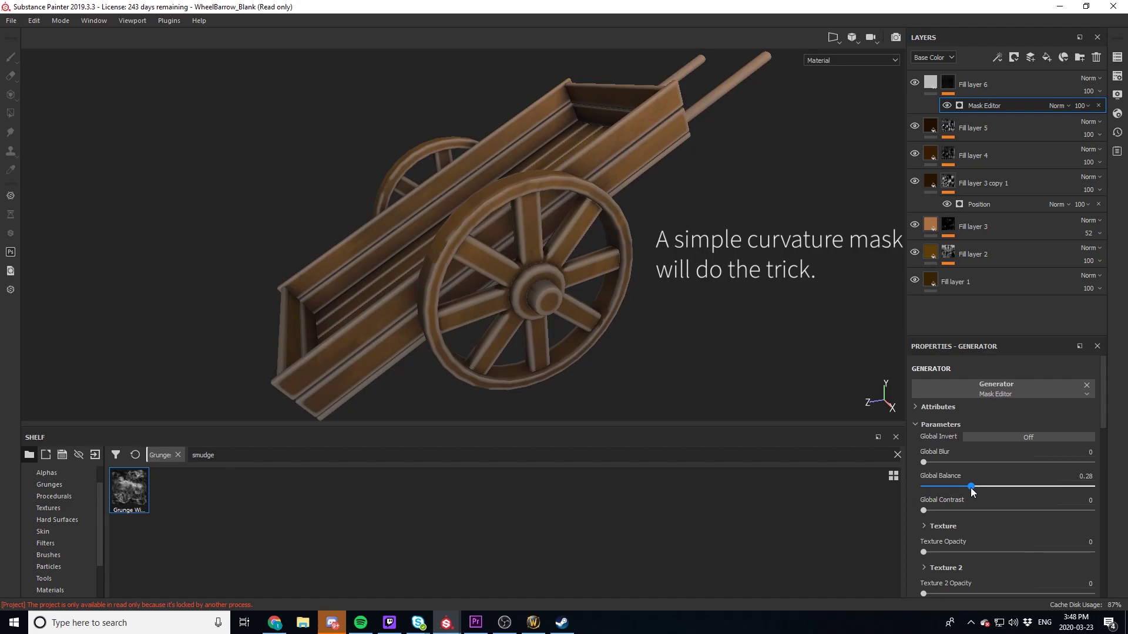
Set Fill layer 6's edge colour to Fill layer 1's brown, slightly brighter and less saturated
key(Delete)
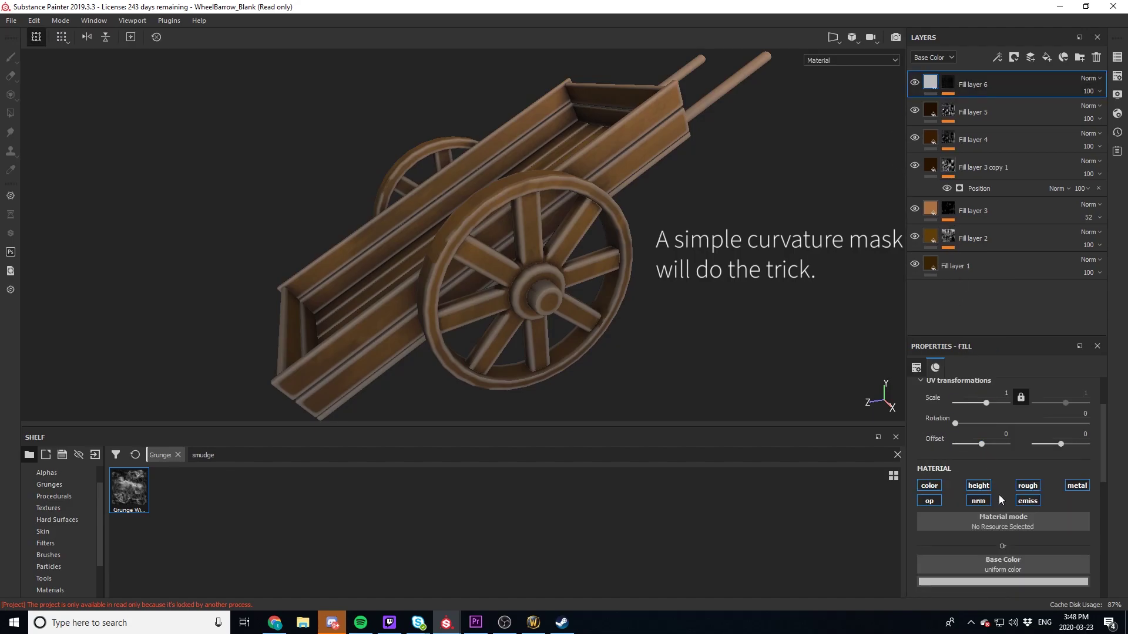
click(1015, 579)
click(1021, 447)
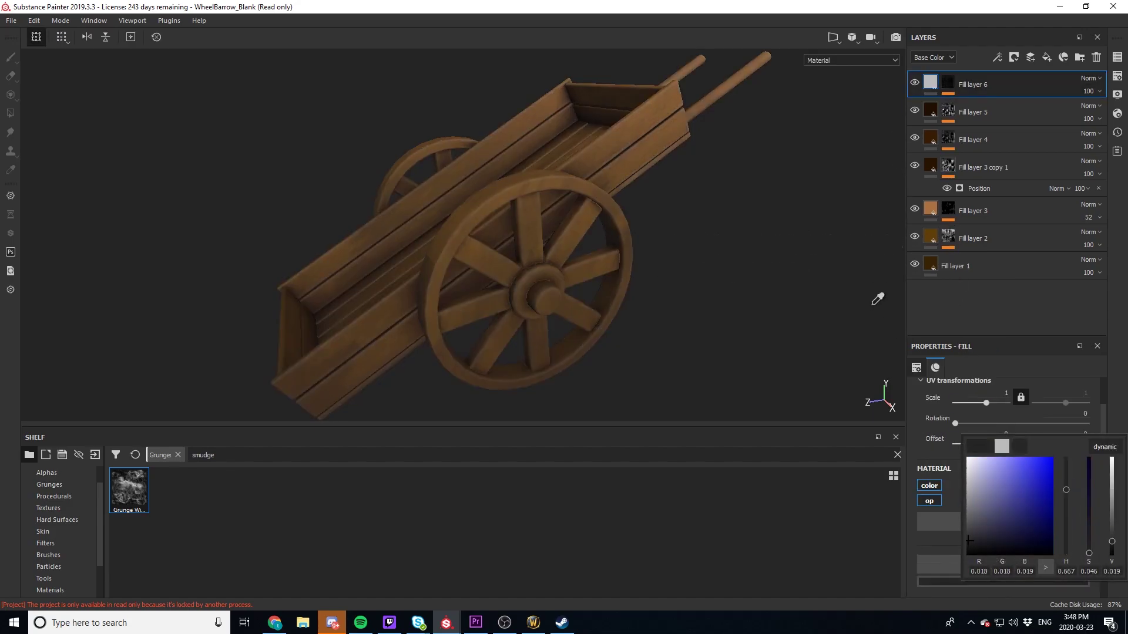
click(932, 263)
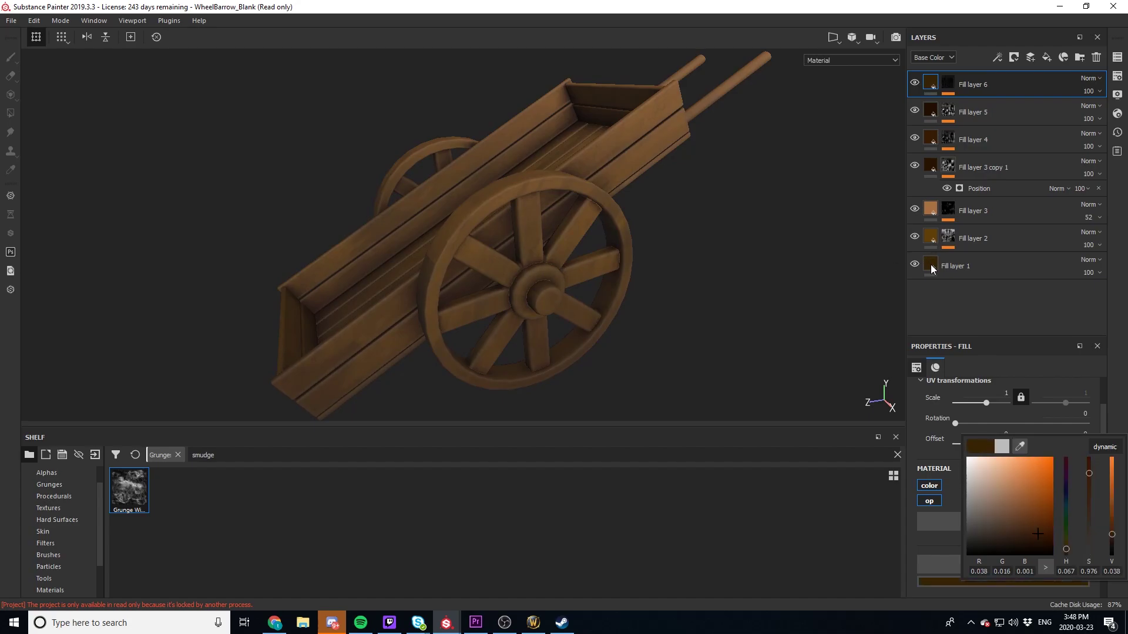
drag(1111, 523, 1112, 519)
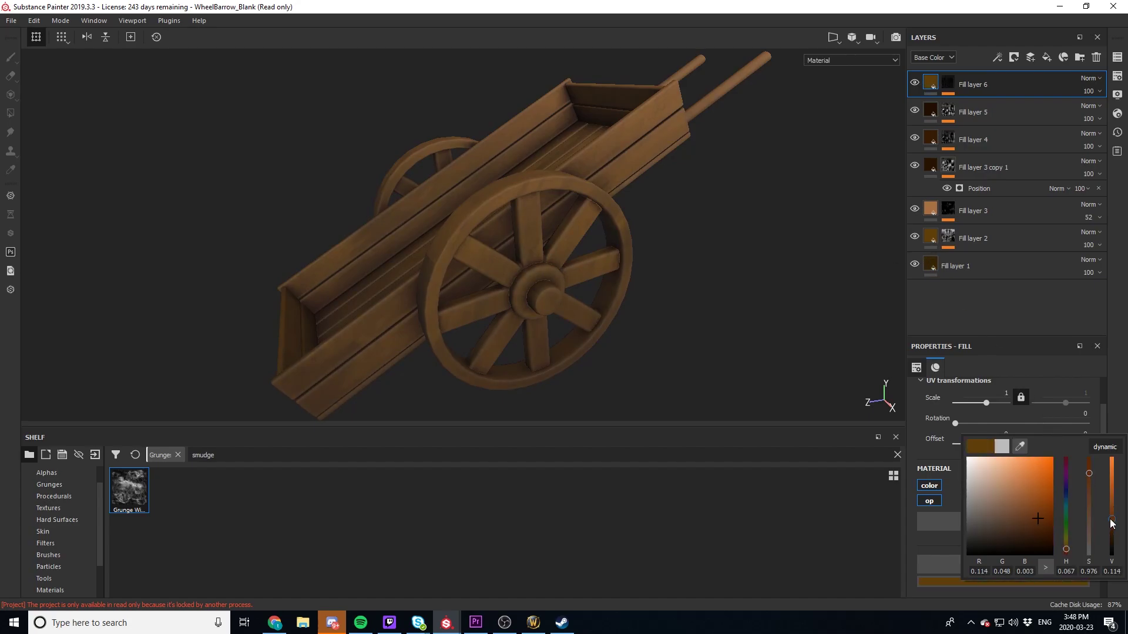
drag(1089, 480, 1088, 519)
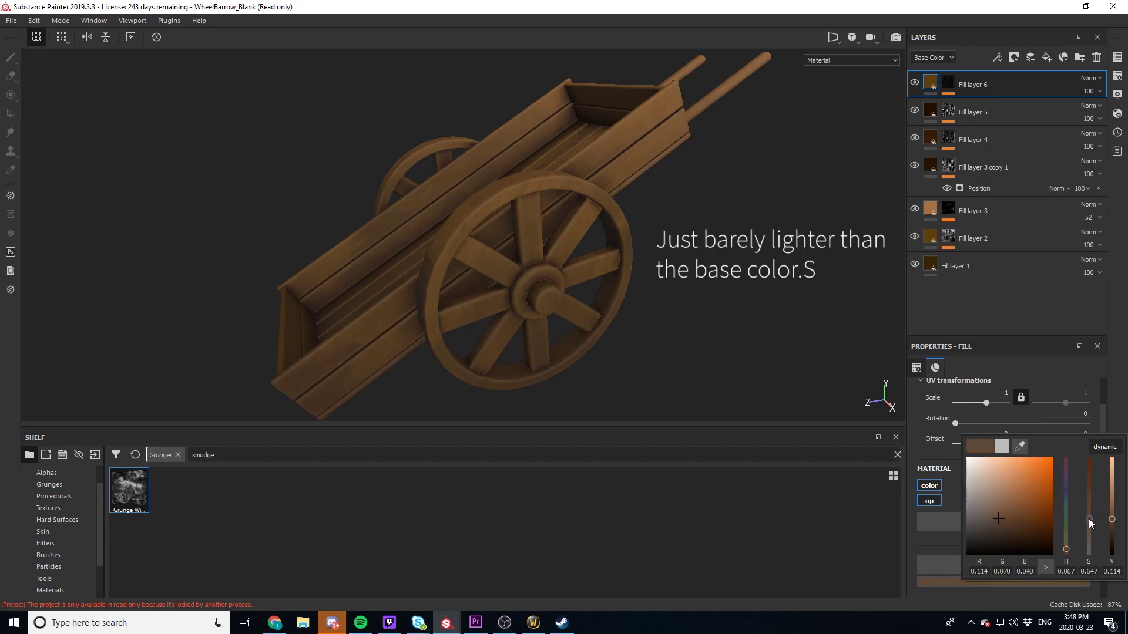
click(478, 216)
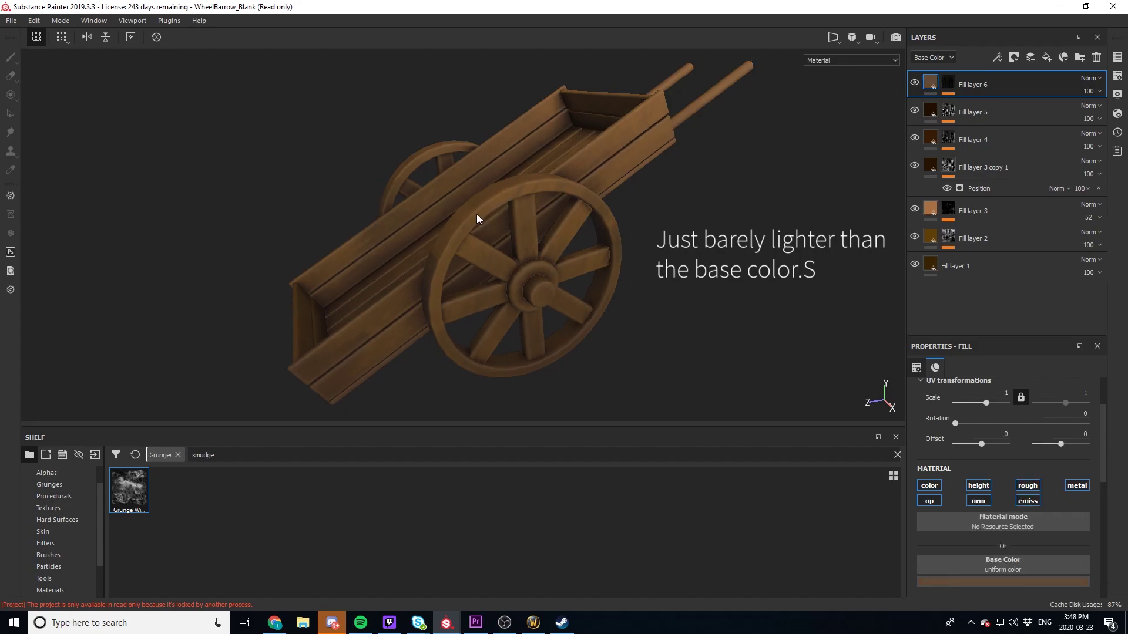
Orbit, zoom and pan the view to inspect the new wheel edge highlights
scroll(477, 216, up, 5)
alt+drag(477, 214, 733, 221)
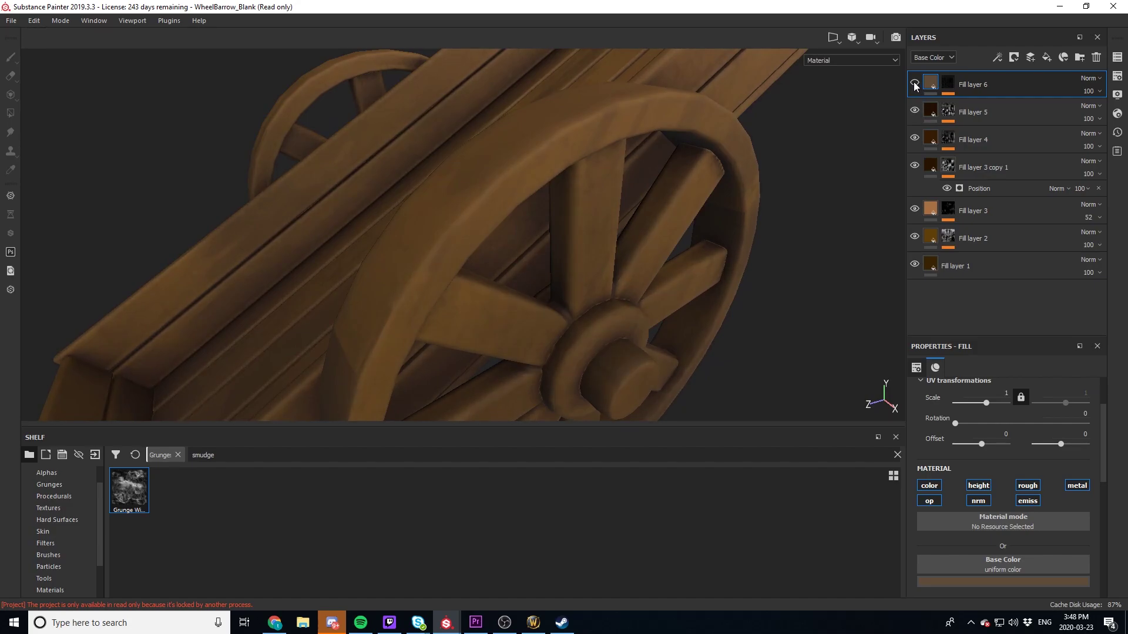
scroll(756, 199, down, 2)
scroll(756, 203, down, 3)
scroll(774, 187, down, 2)
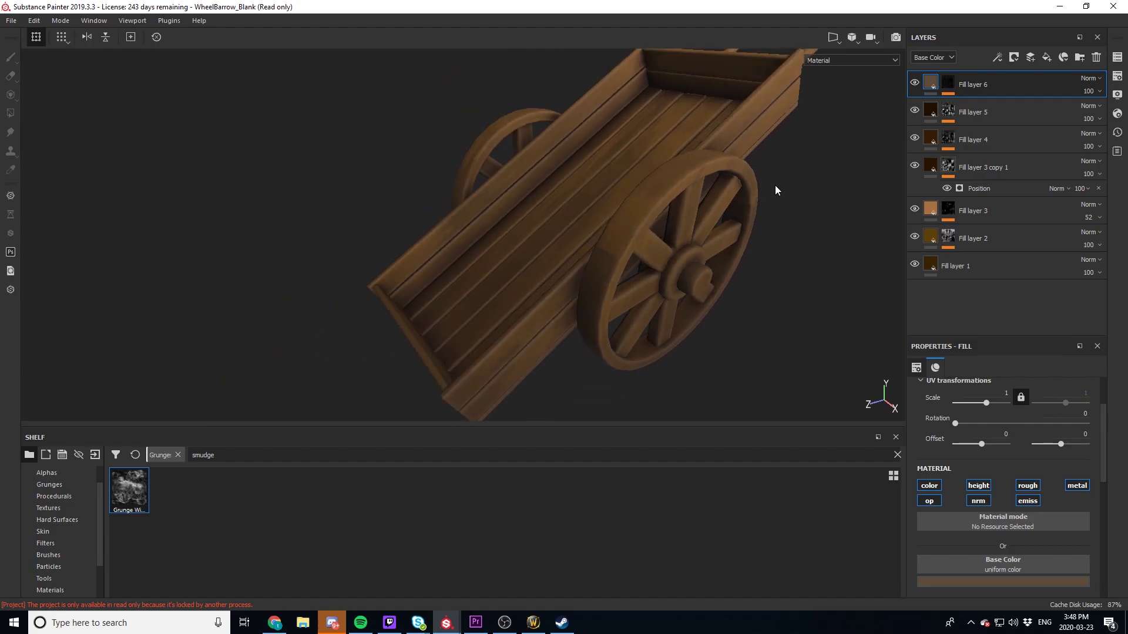
scroll(692, 240, down, 2)
scroll(649, 214, down, 1)
middle_drag(645, 233, 605, 230)
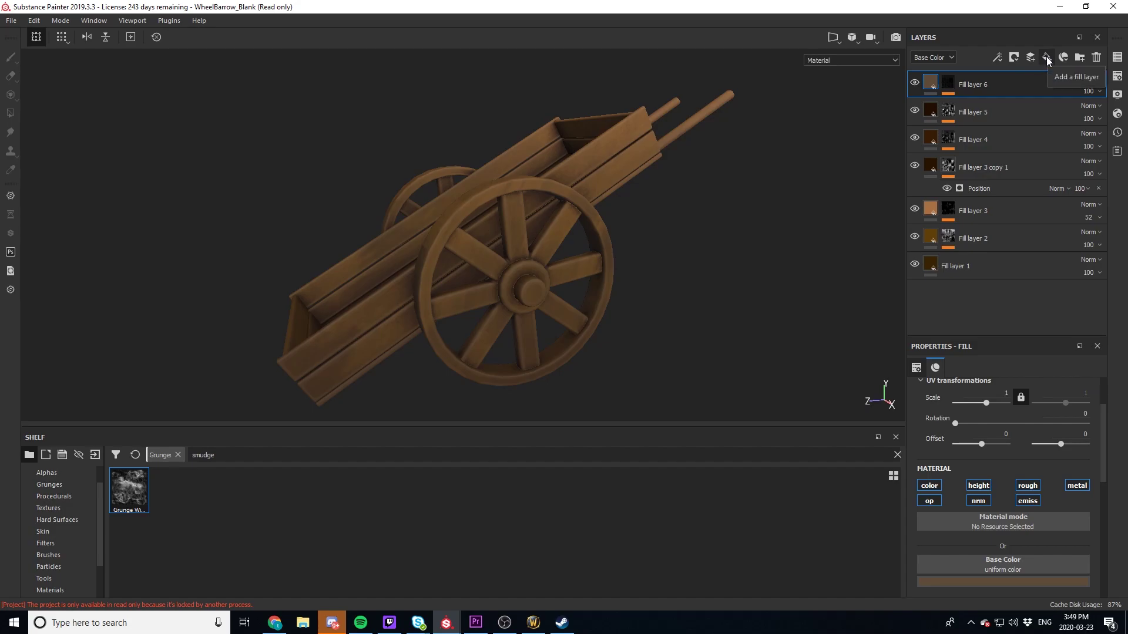
Add Fill layer 7 with a black mask containing a fill effect
click(1046, 58)
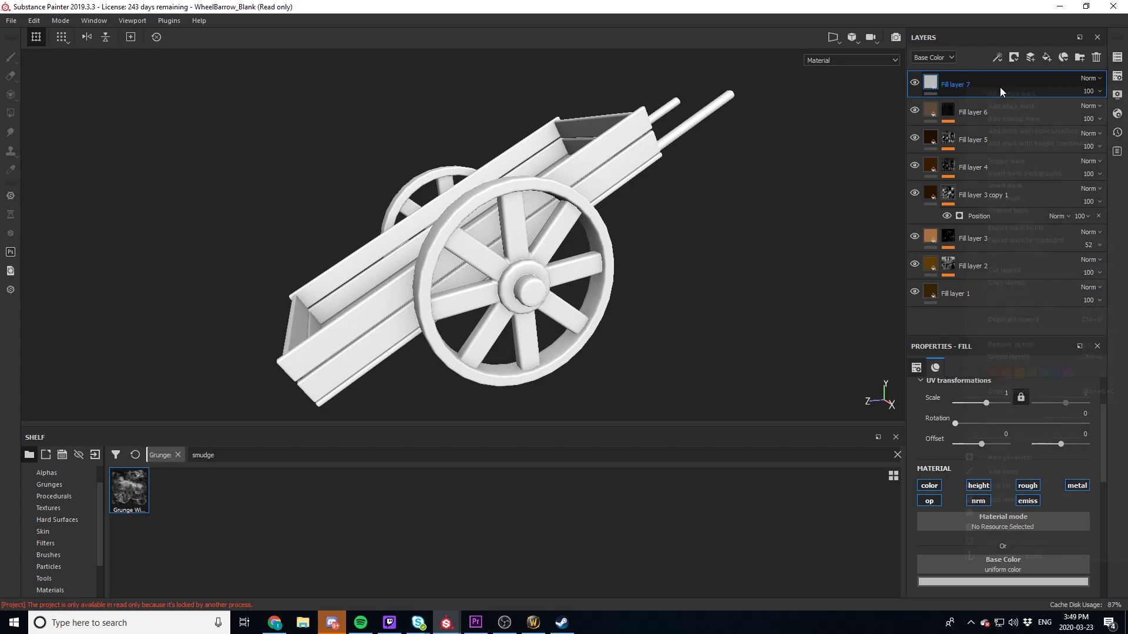
right_click(1000, 87)
click(996, 104)
right_click(1003, 87)
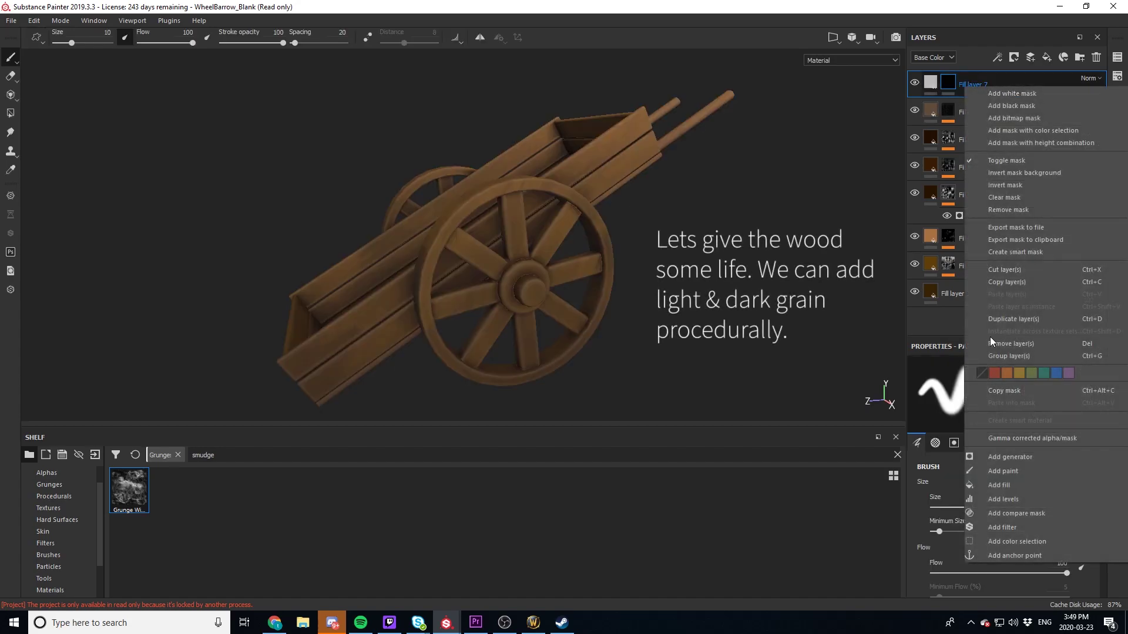
click(1003, 487)
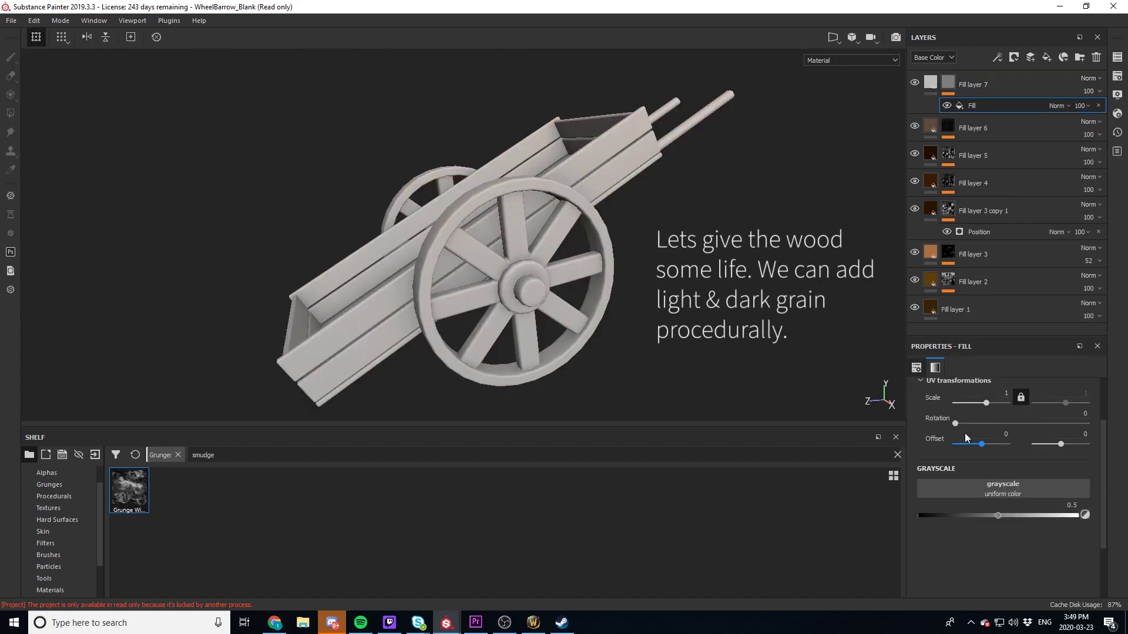
Fill the mask with Grunge Spots in Tri-planar projection at a smaller UV scale
click(50, 487)
scroll(224, 524, down, 2)
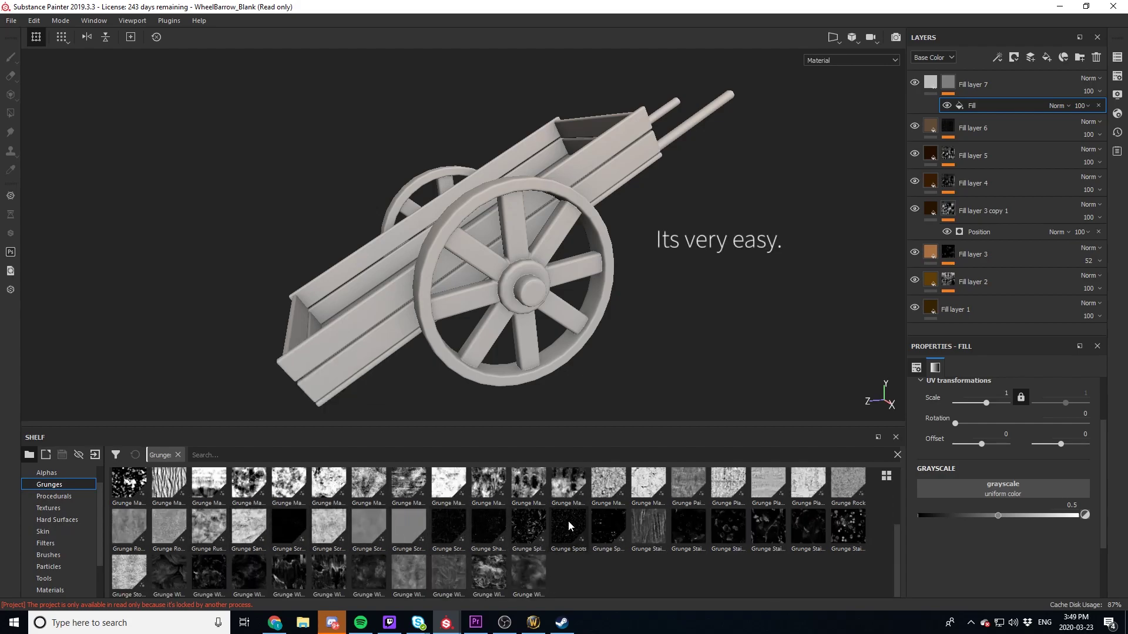
mouse_move(568, 526)
drag(569, 526, 1015, 487)
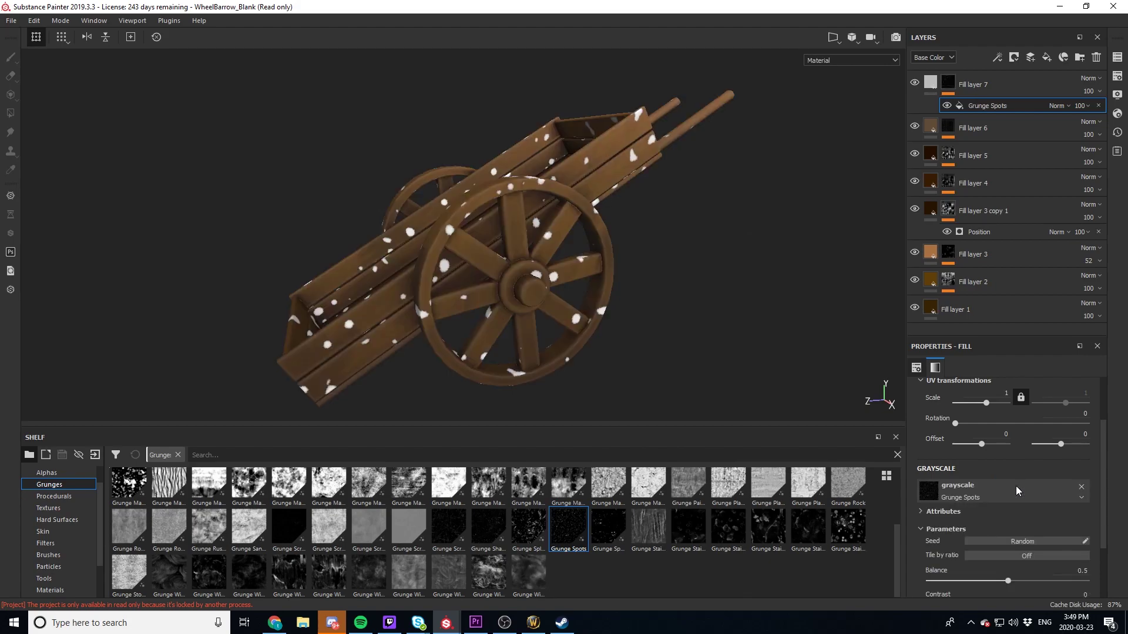
scroll(1010, 463, up, 3)
click(1001, 408)
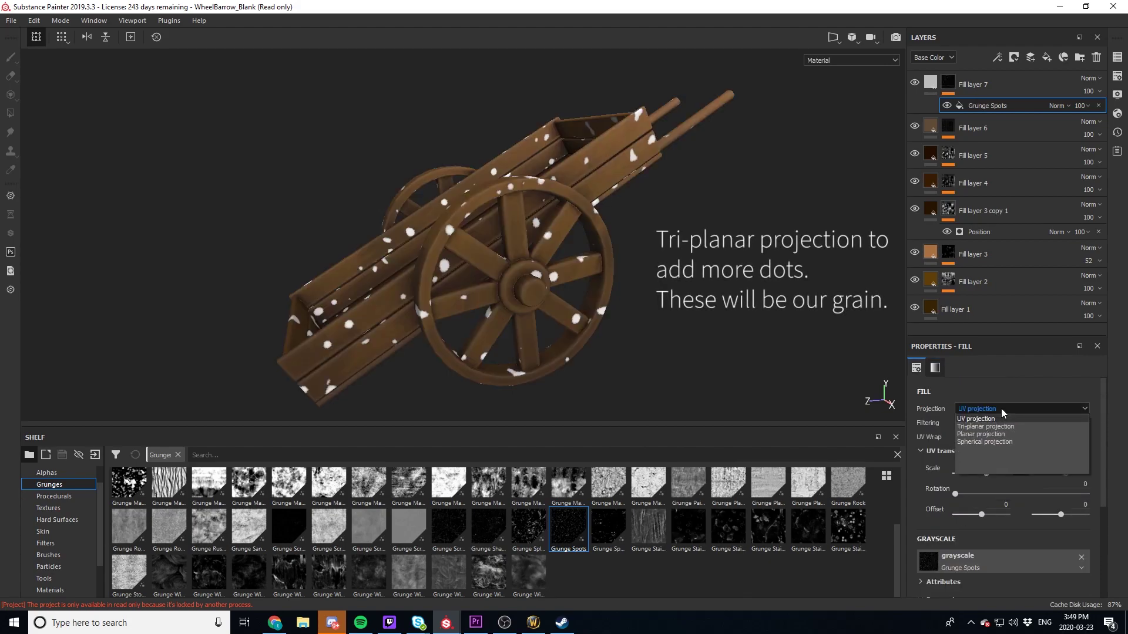
click(989, 426)
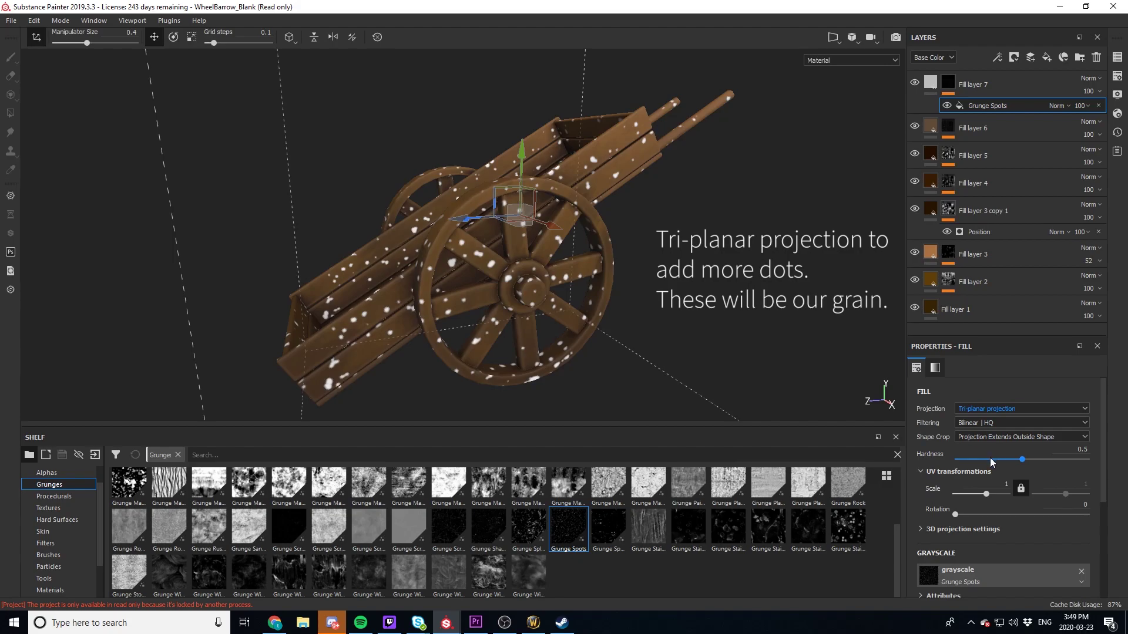
drag(986, 494, 971, 497)
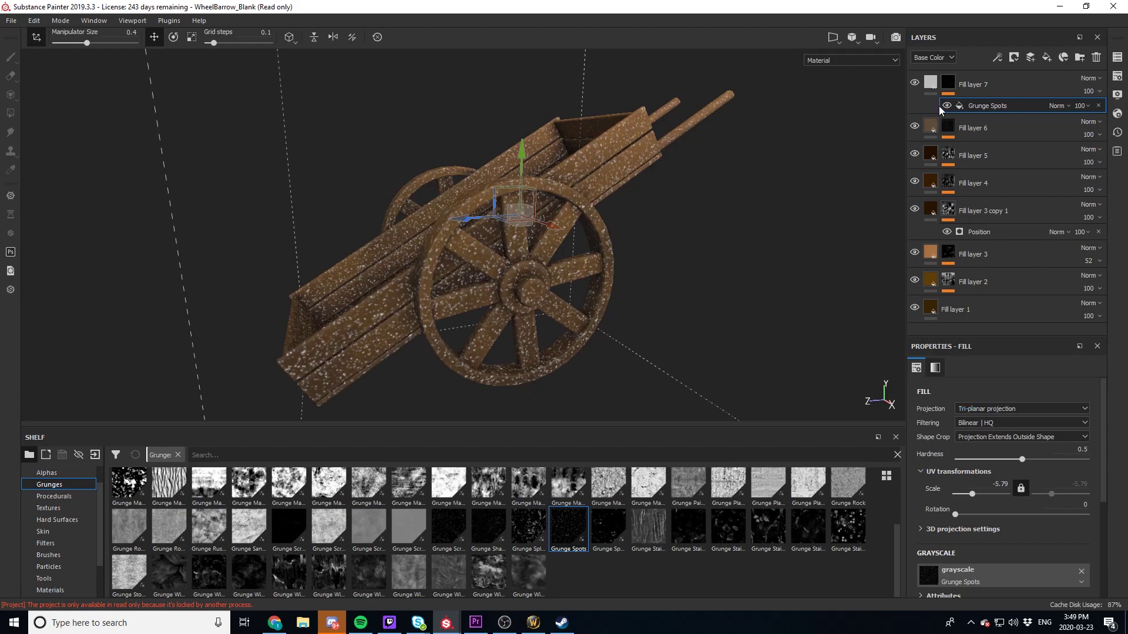
click(993, 92)
Add a Blur Directional filter (Intensity 8.3, Angle 270) to Fill layer 7's mask
right_click(999, 91)
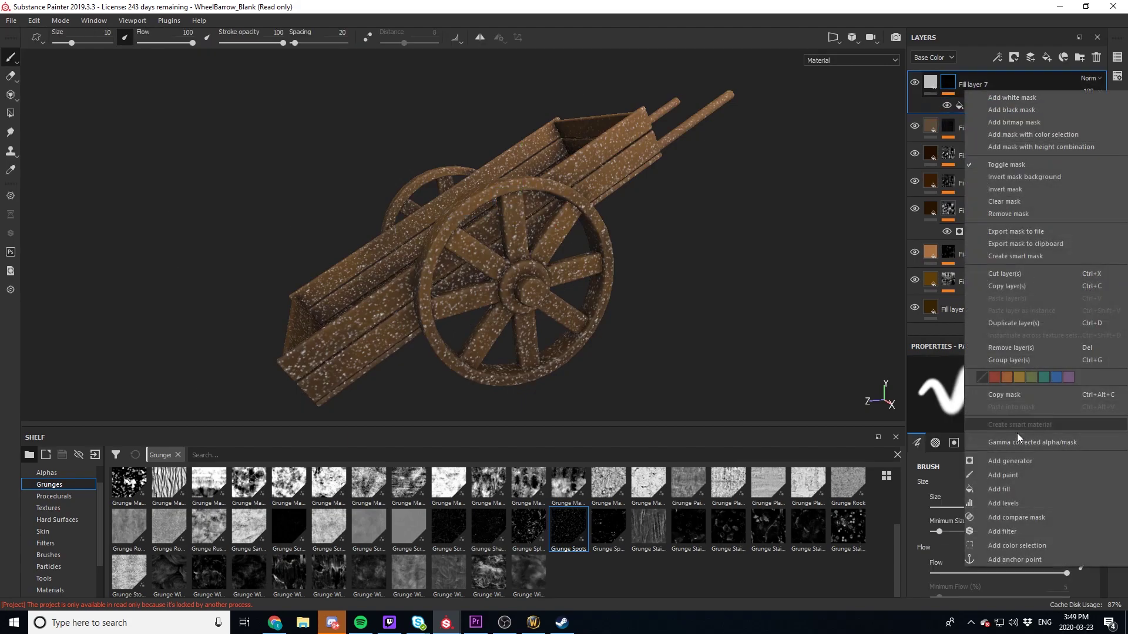
click(999, 531)
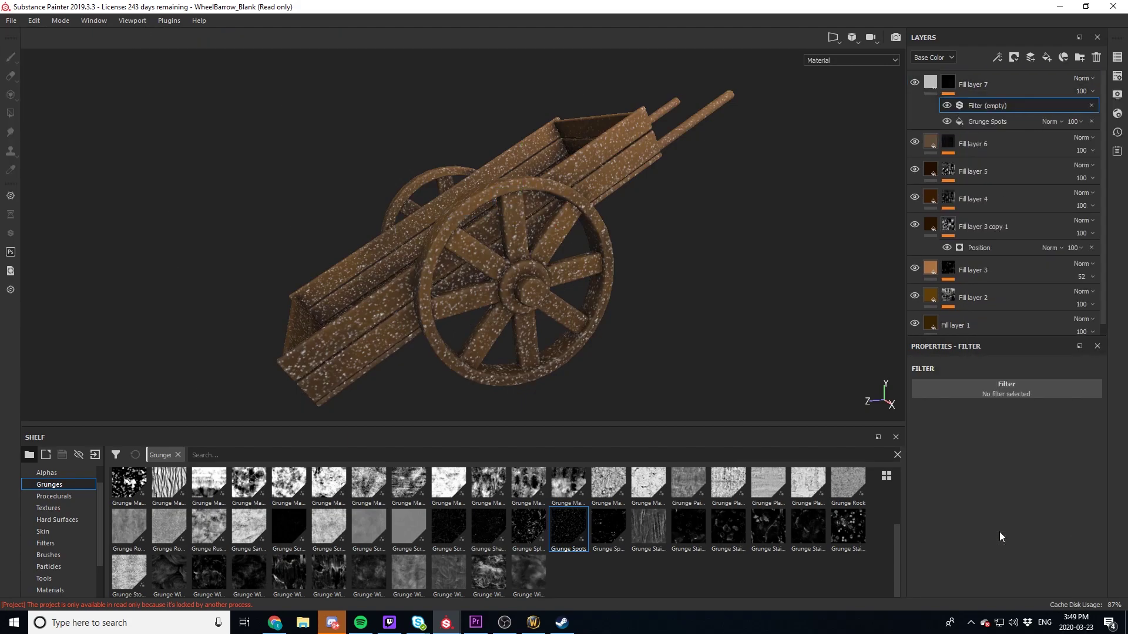
click(1003, 394)
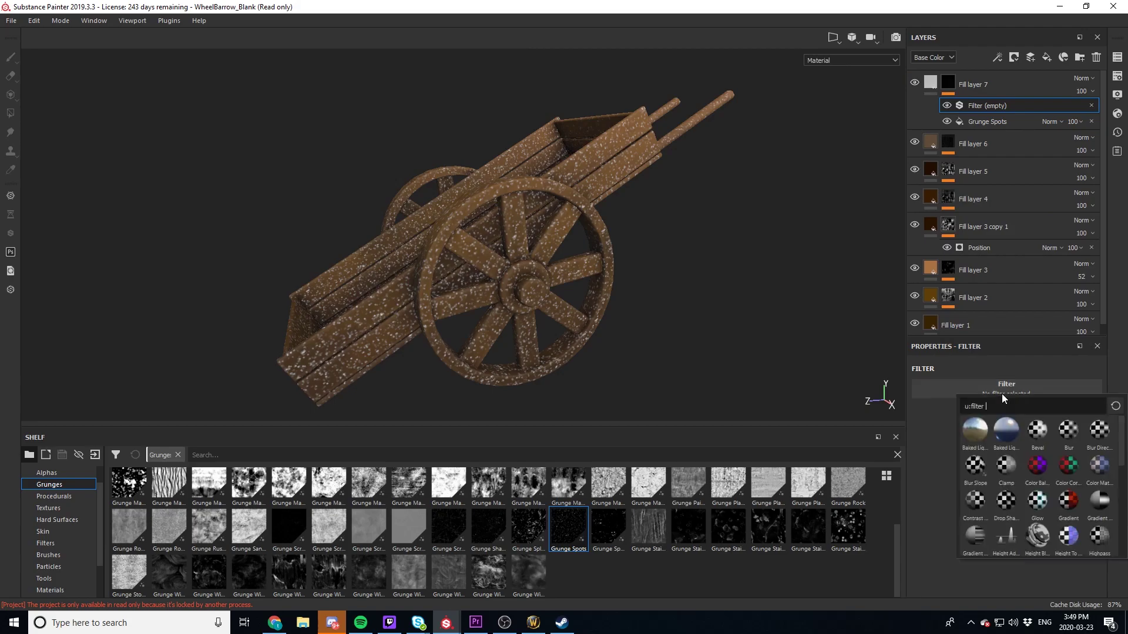
click(1097, 431)
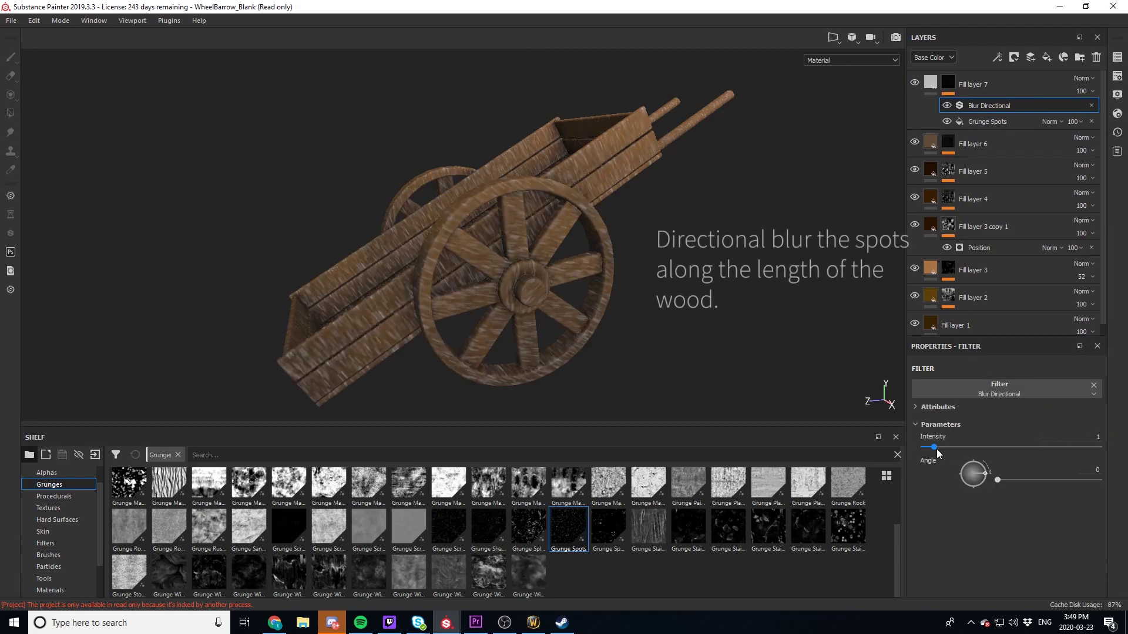
mouse_move(934, 448)
mouse_down()
mouse_move(979, 447)
mouse_move(983, 481)
mouse_move(971, 487)
mouse_up()
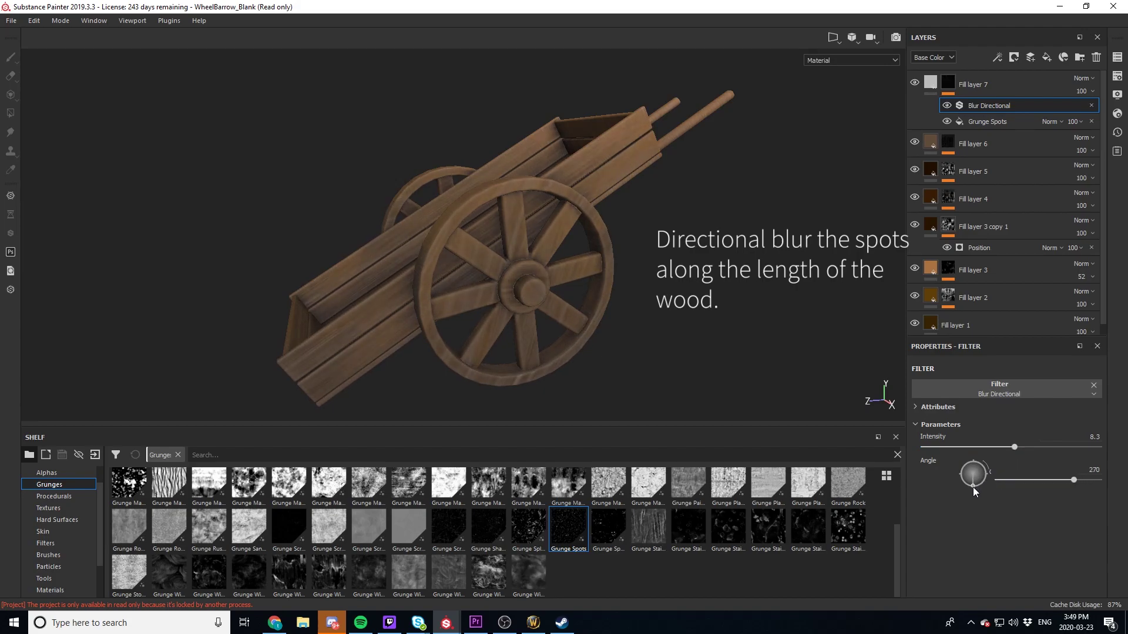
scroll(306, 350, up, 3)
scroll(320, 340, up, 3)
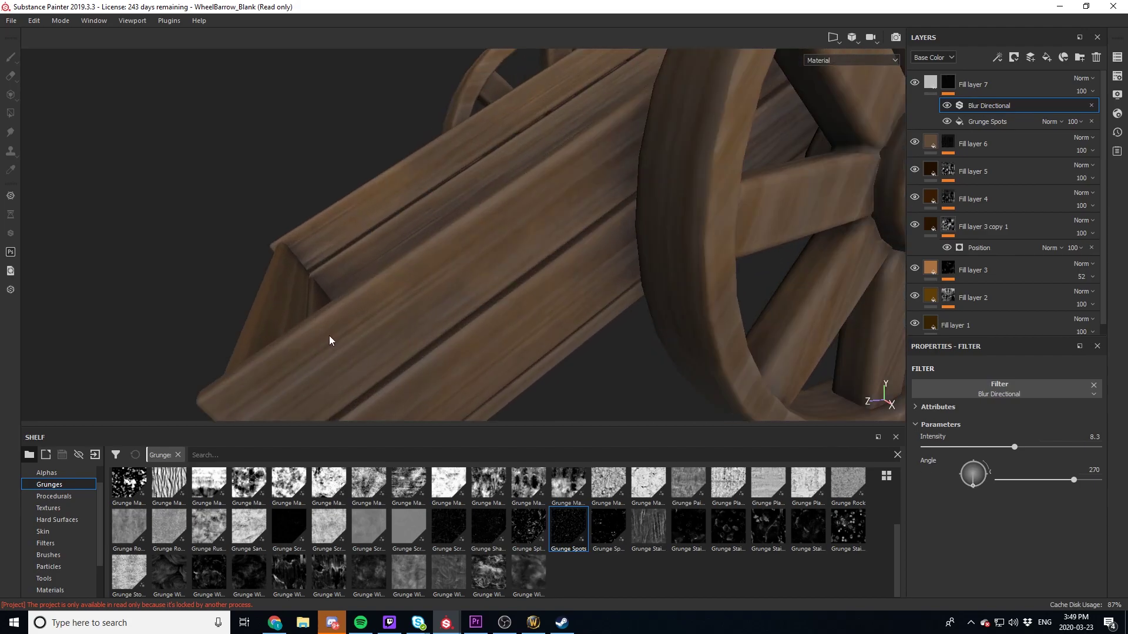
alt+drag(492, 352, 487, 266)
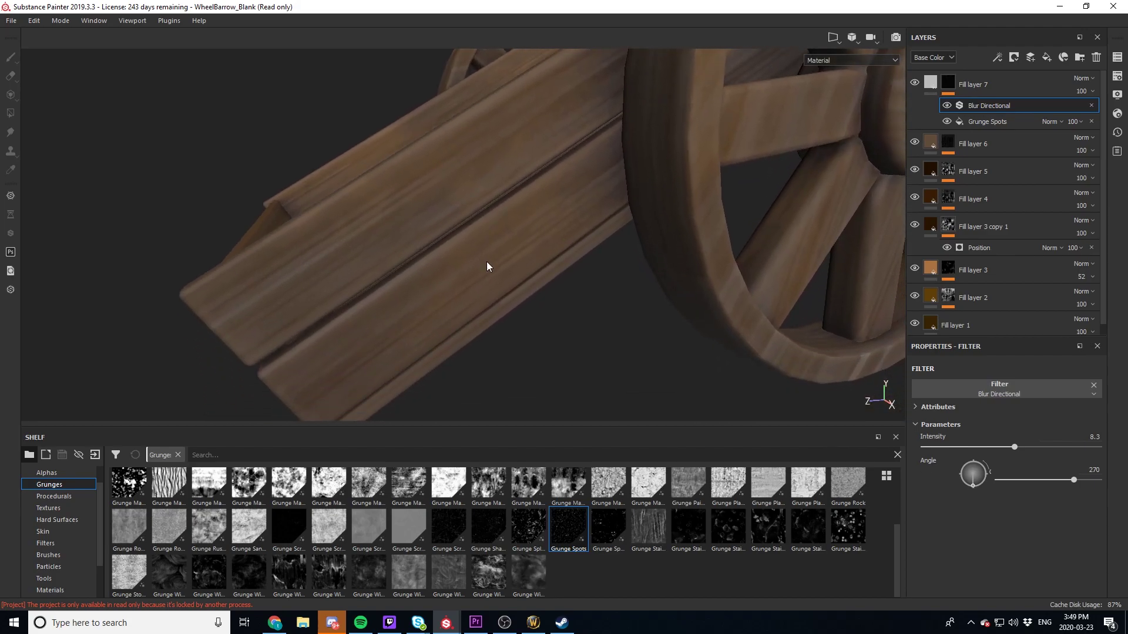
Tint Fill layer 7 with Fill layer 3's orange-brown (0.397/0.165/0.053) and toggle it to compare
click(932, 83)
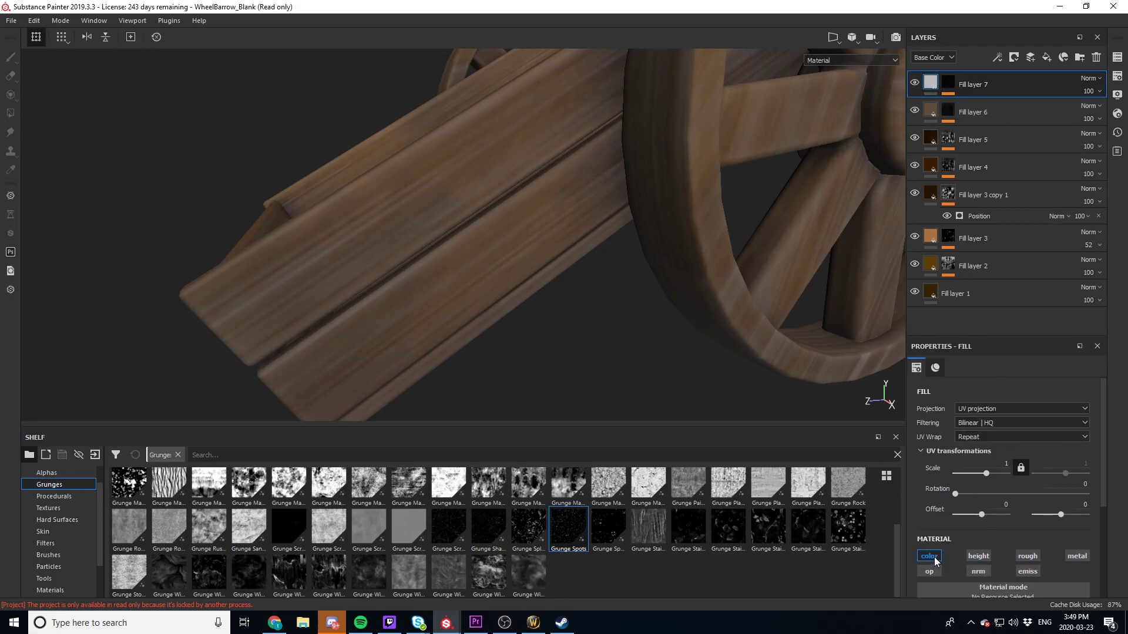
scroll(947, 544, down, 3)
click(996, 551)
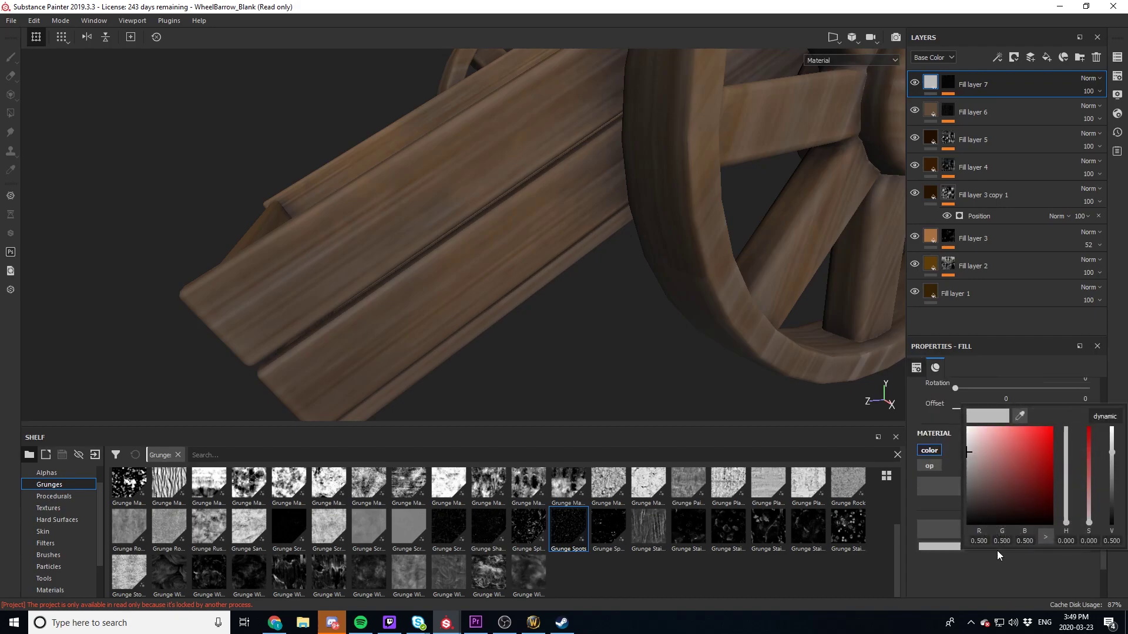
drag(1020, 418, 933, 237)
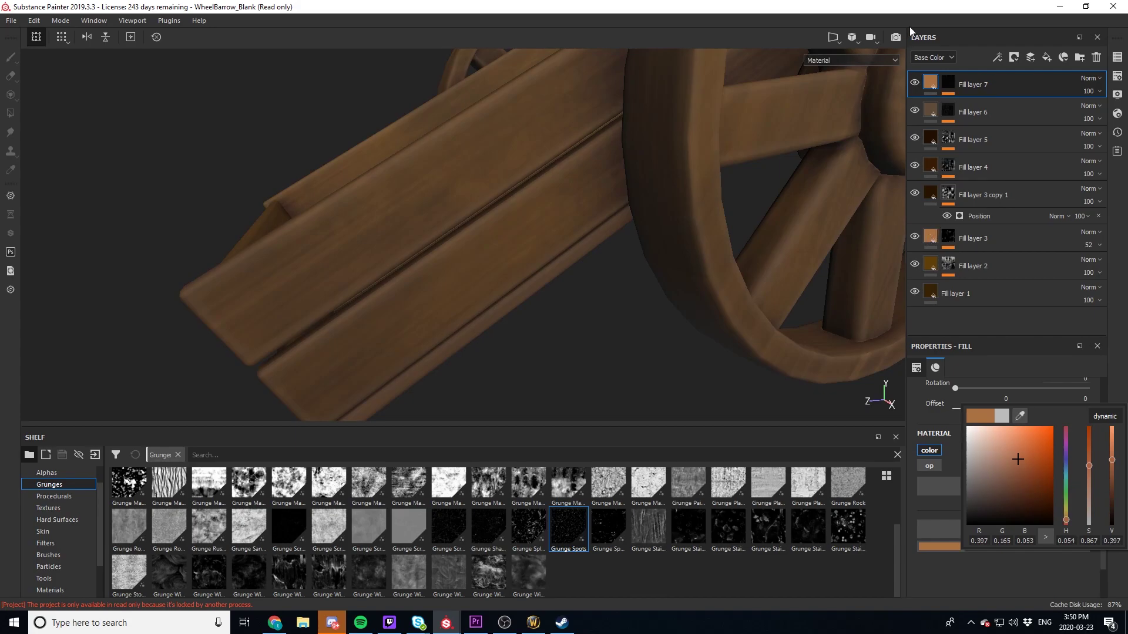
click(914, 84)
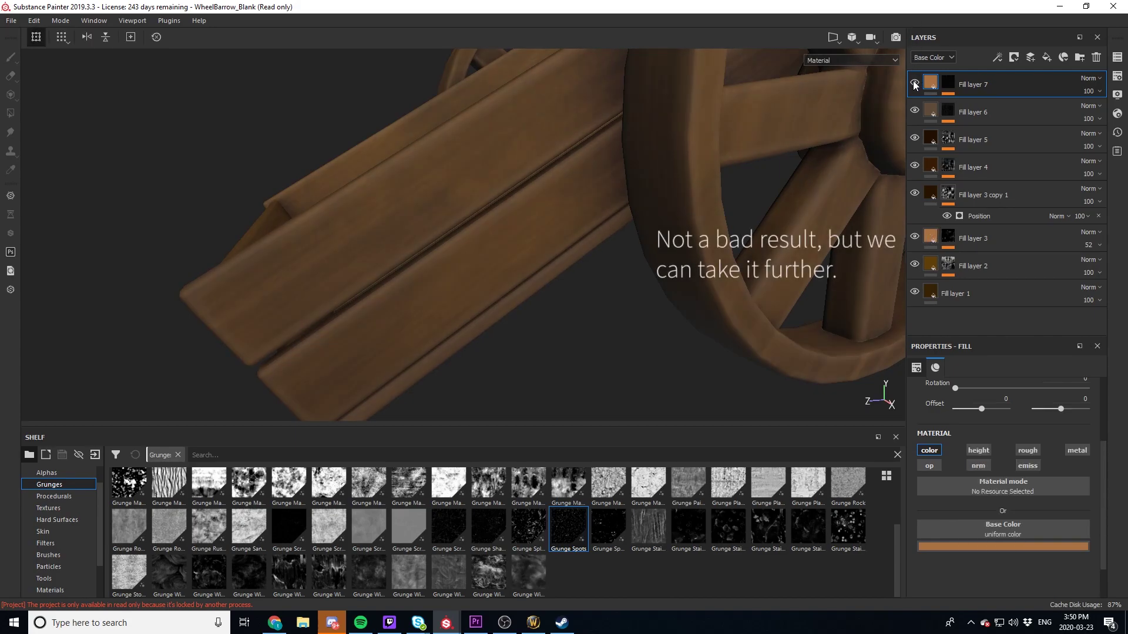
click(914, 84)
Duplicate Fill layer 7 and make the copy's base colour near black
right_click(1023, 85)
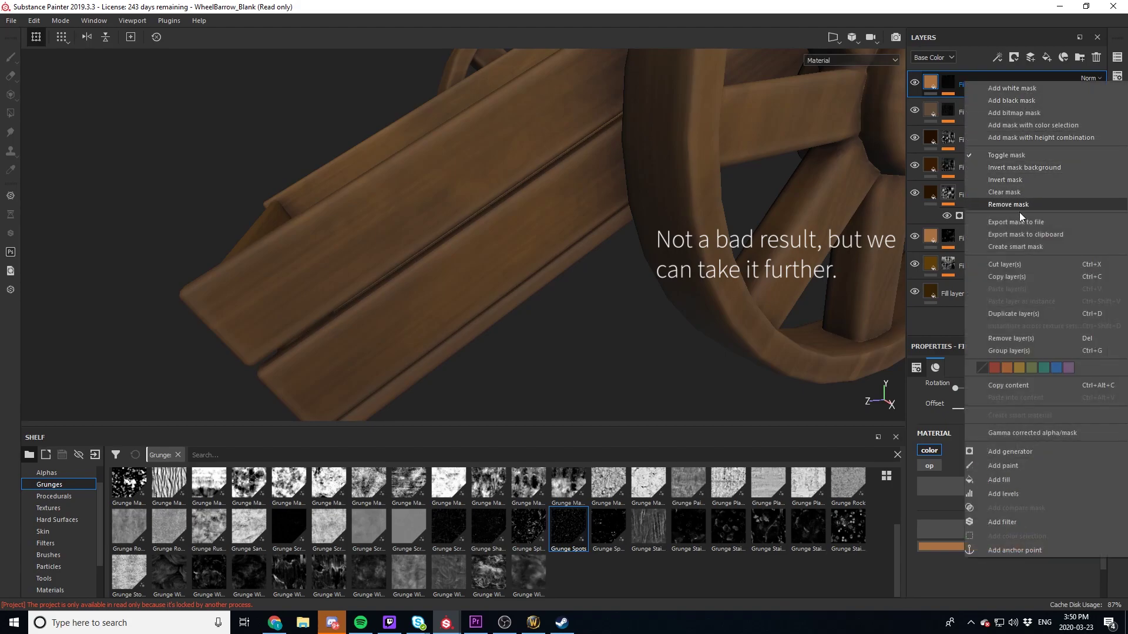
click(1016, 313)
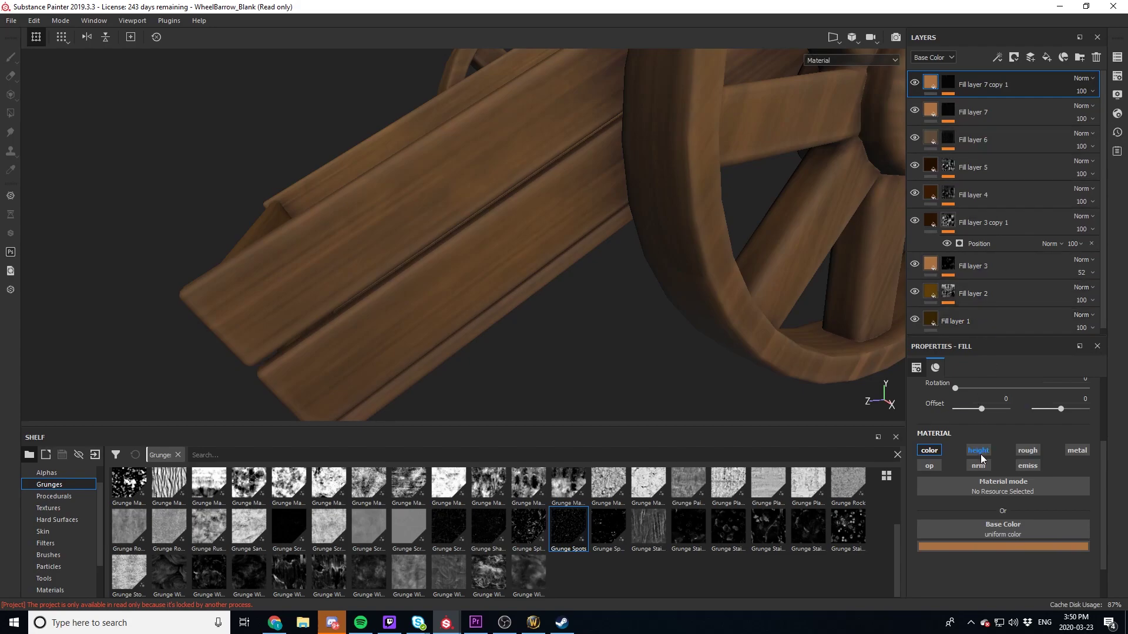
click(995, 546)
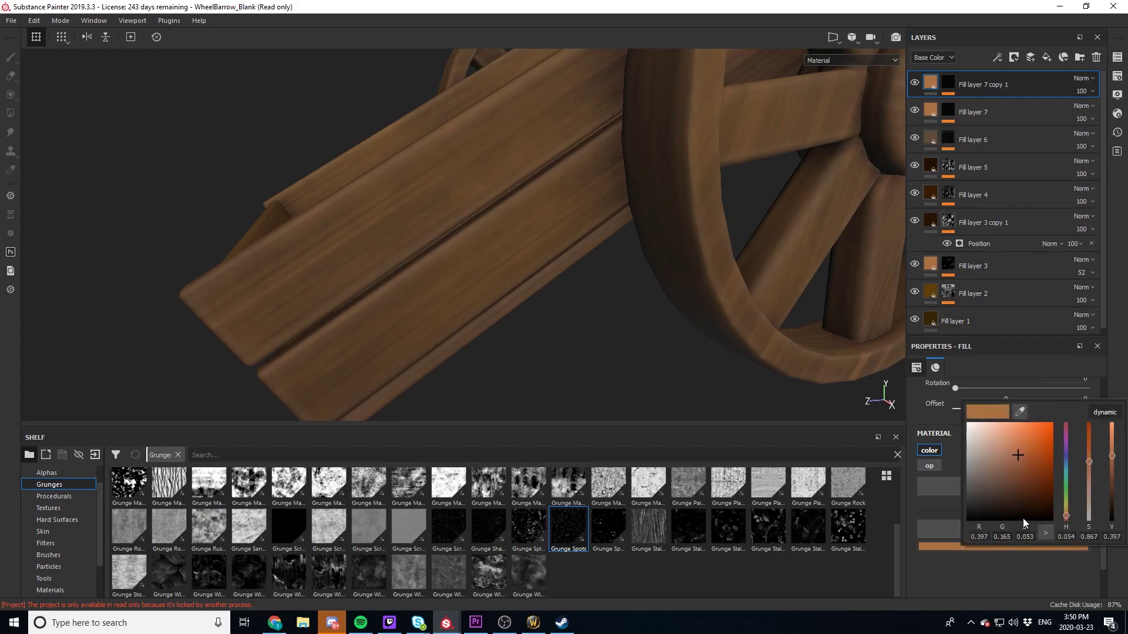
drag(1029, 505, 1035, 516)
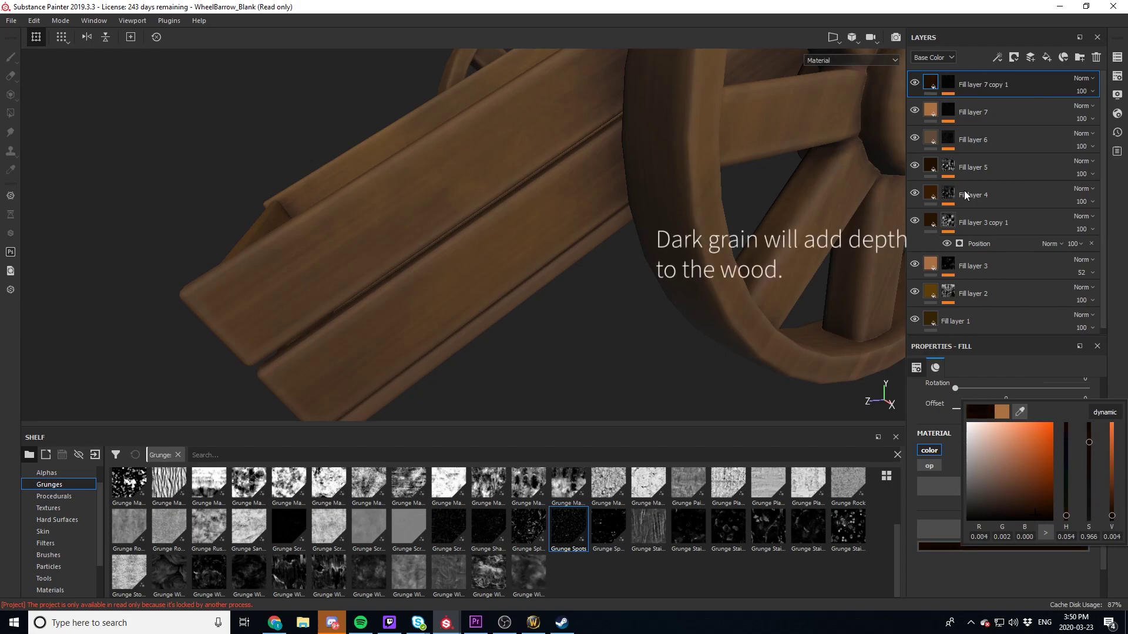
Retune the copy's Grunge Spots scale and balance 0.41, and Blur Directional intensity 2.75
click(949, 87)
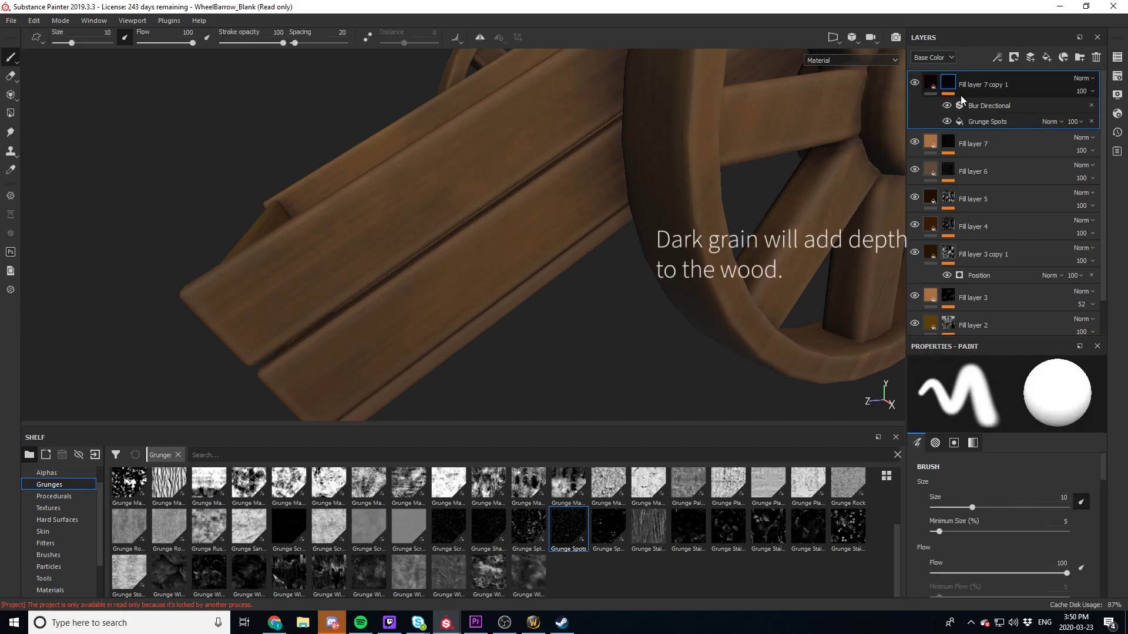
click(978, 116)
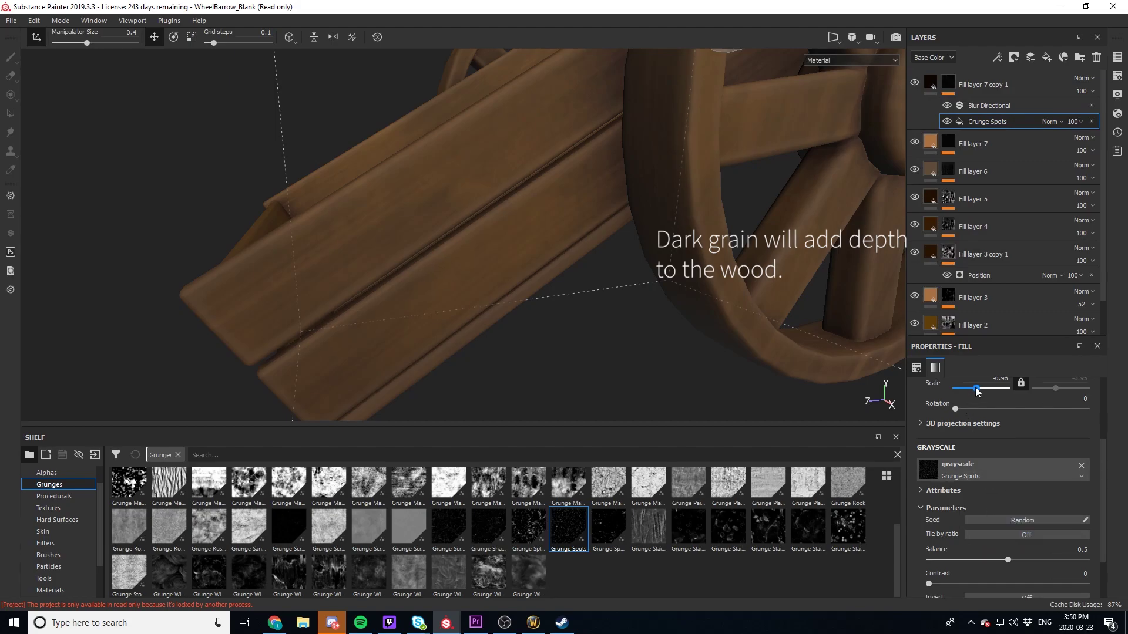
mouse_move(977, 387)
mouse_down()
mouse_move(968, 385)
mouse_move(990, 390)
mouse_up()
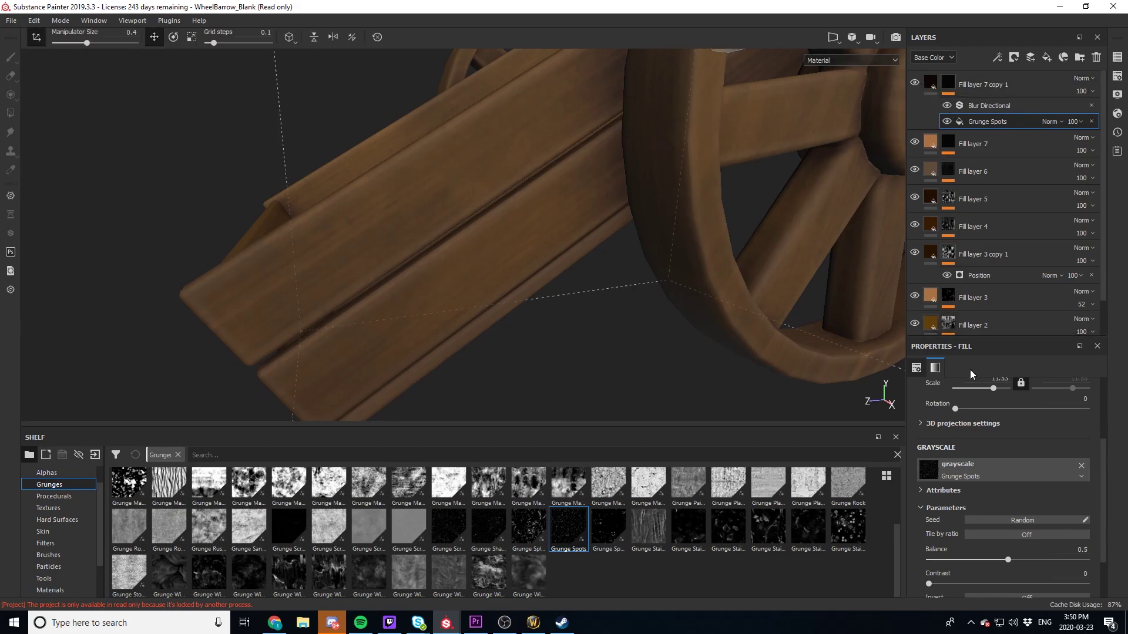
scroll(1001, 437, up, 3)
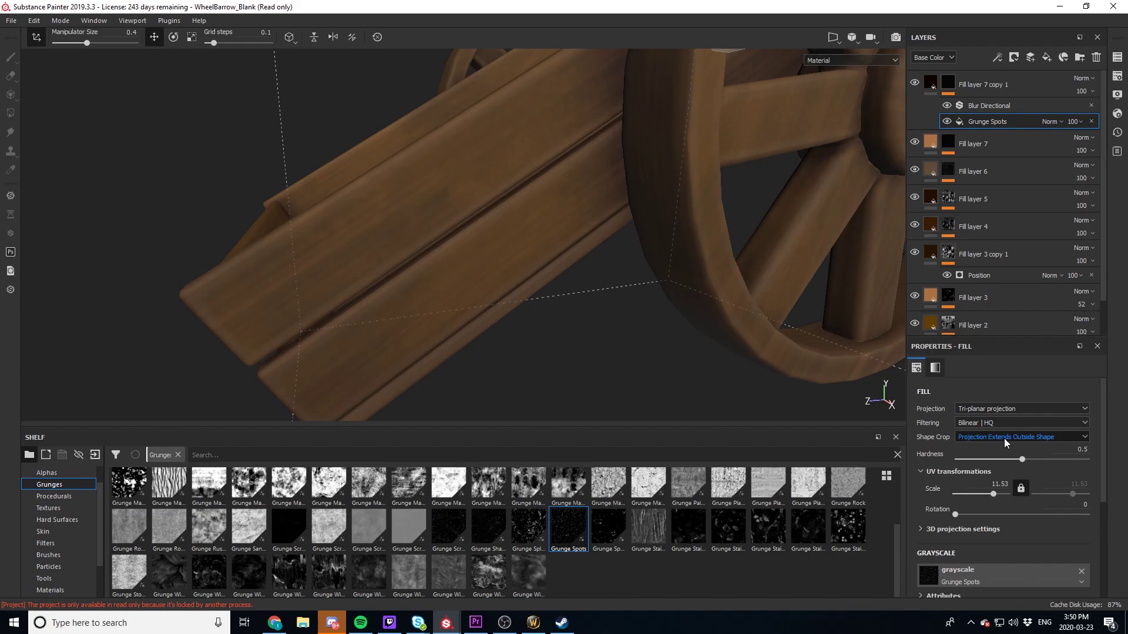
scroll(989, 473, down, 5)
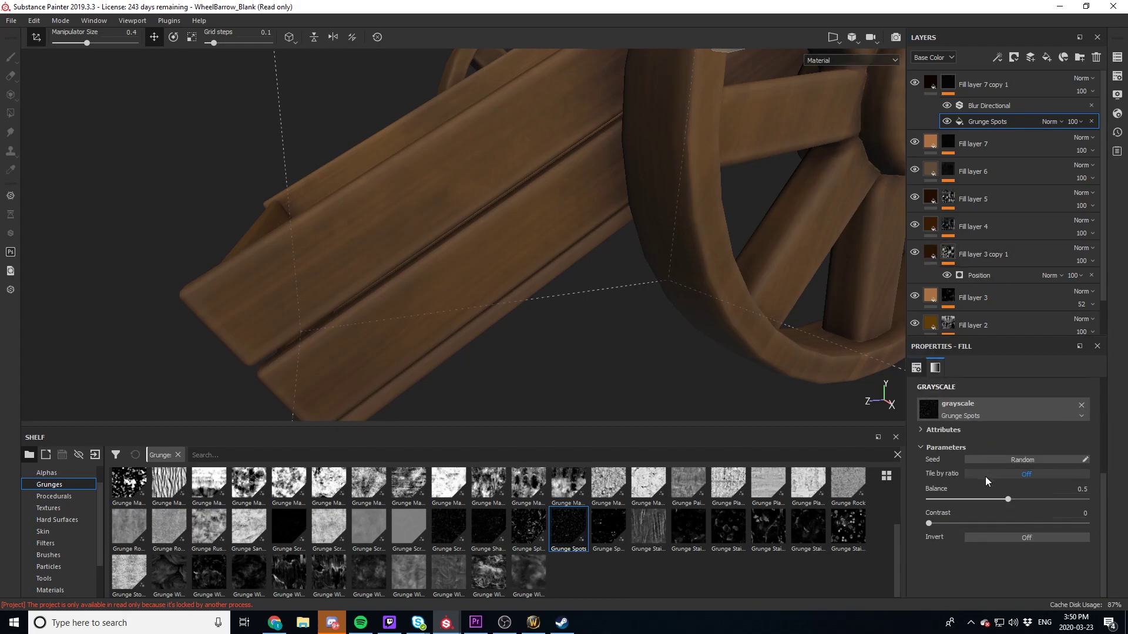
drag(1008, 499, 1069, 490)
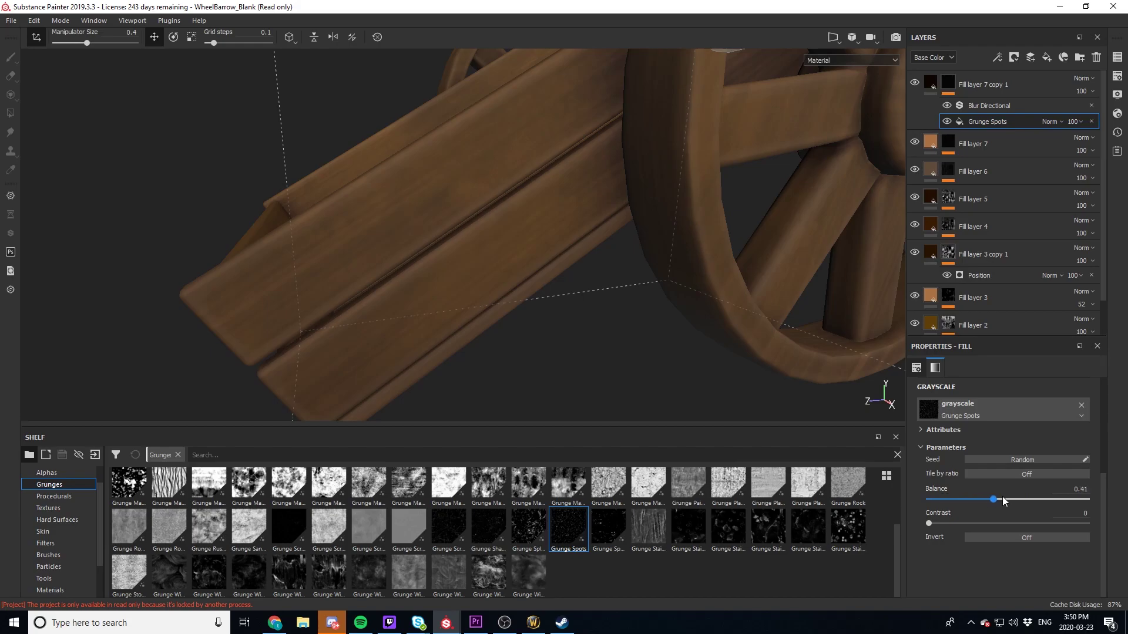
click(974, 108)
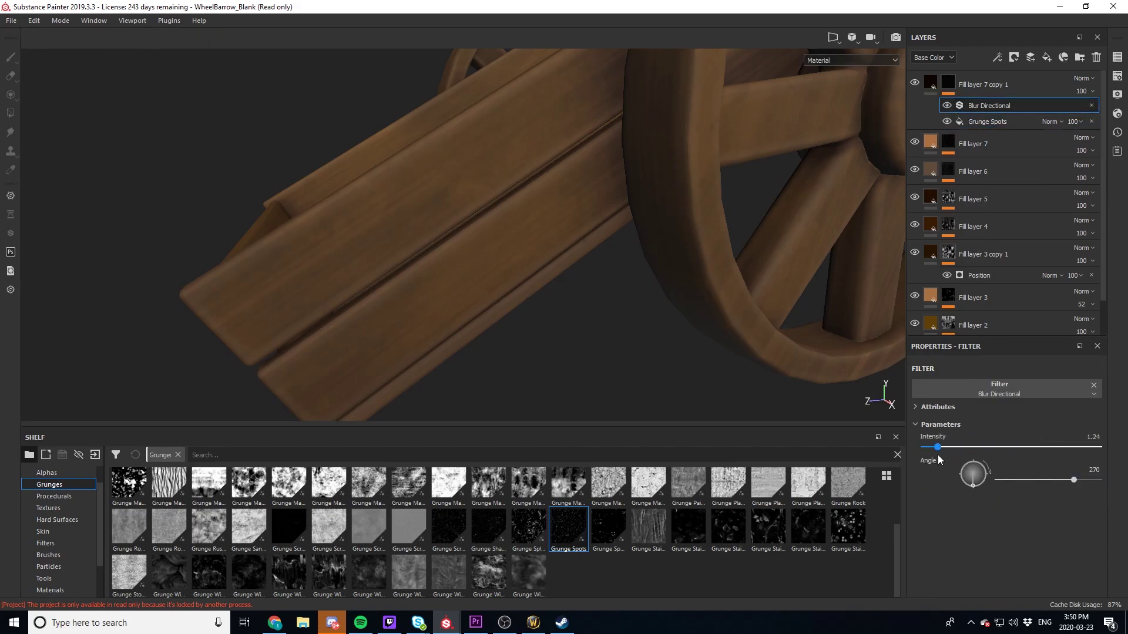
drag(938, 456, 953, 456)
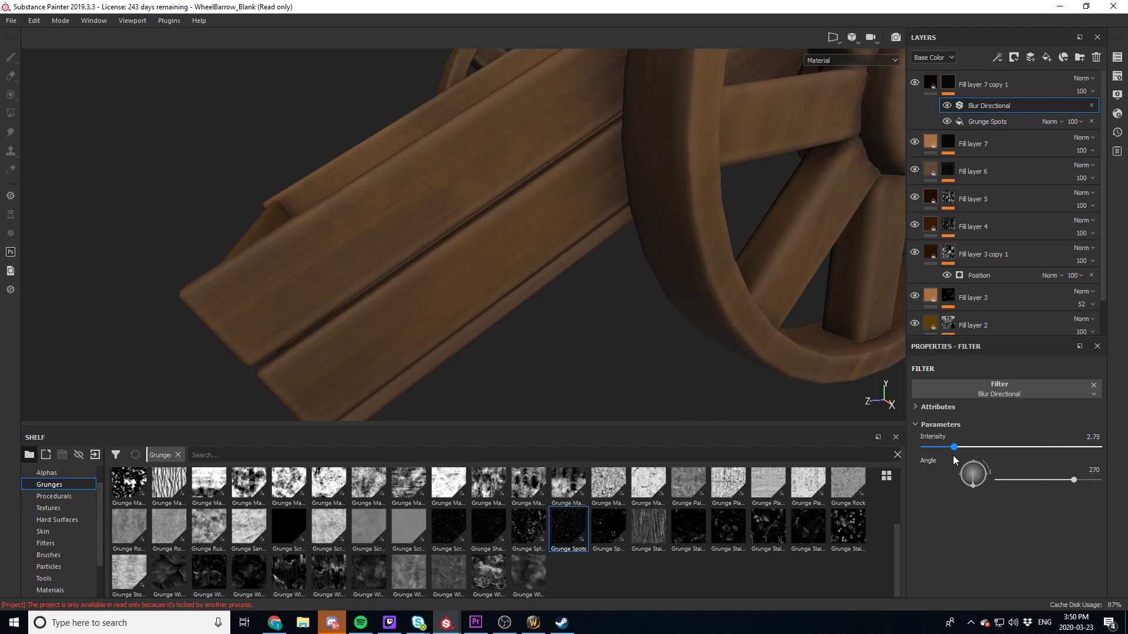
Add a Sharpen filter at intensity 3.11 to Fill layer 7 copy 1's mask and inspect the grain
right_click(985, 89)
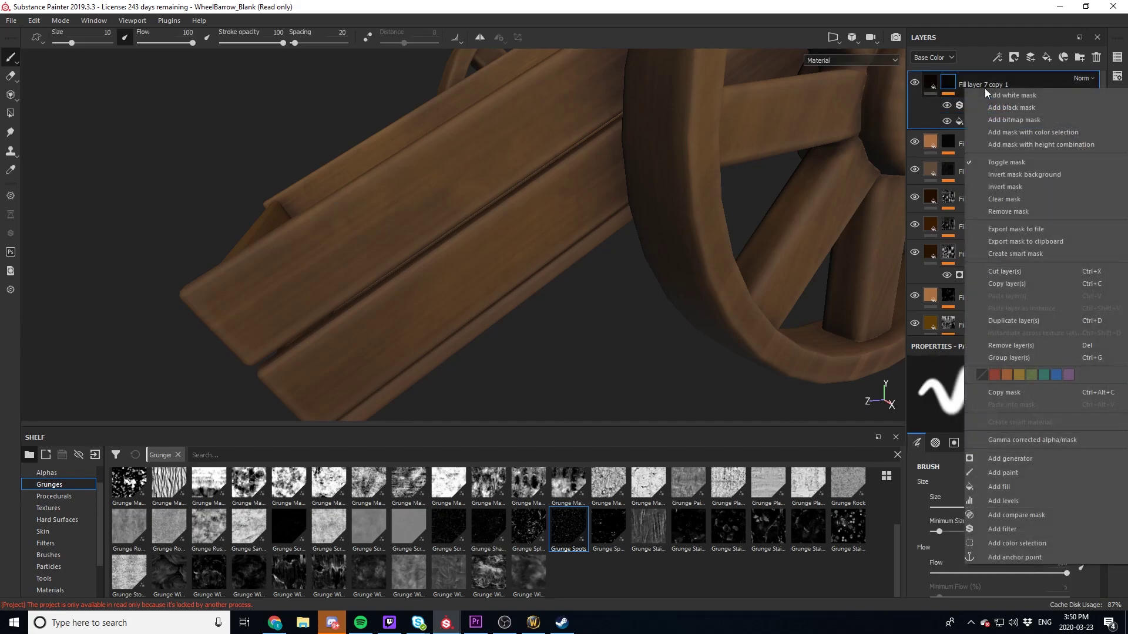
click(1003, 527)
click(1009, 390)
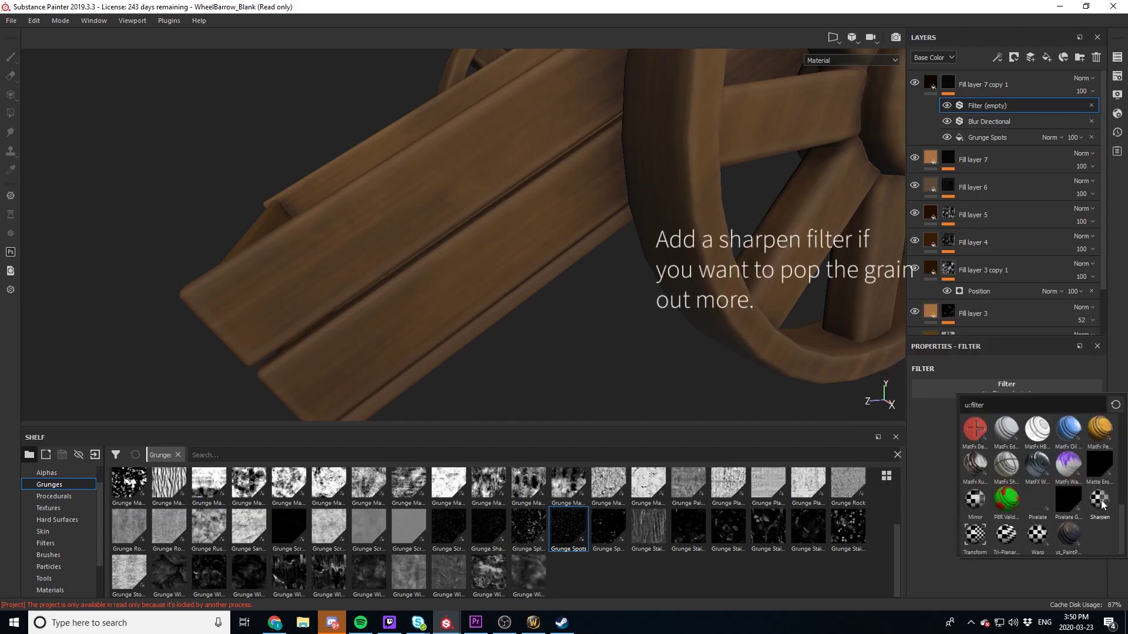
click(1099, 500)
mouse_move(1014, 441)
mouse_down()
mouse_move(1070, 436)
mouse_move(1000, 437)
mouse_move(1058, 435)
mouse_up()
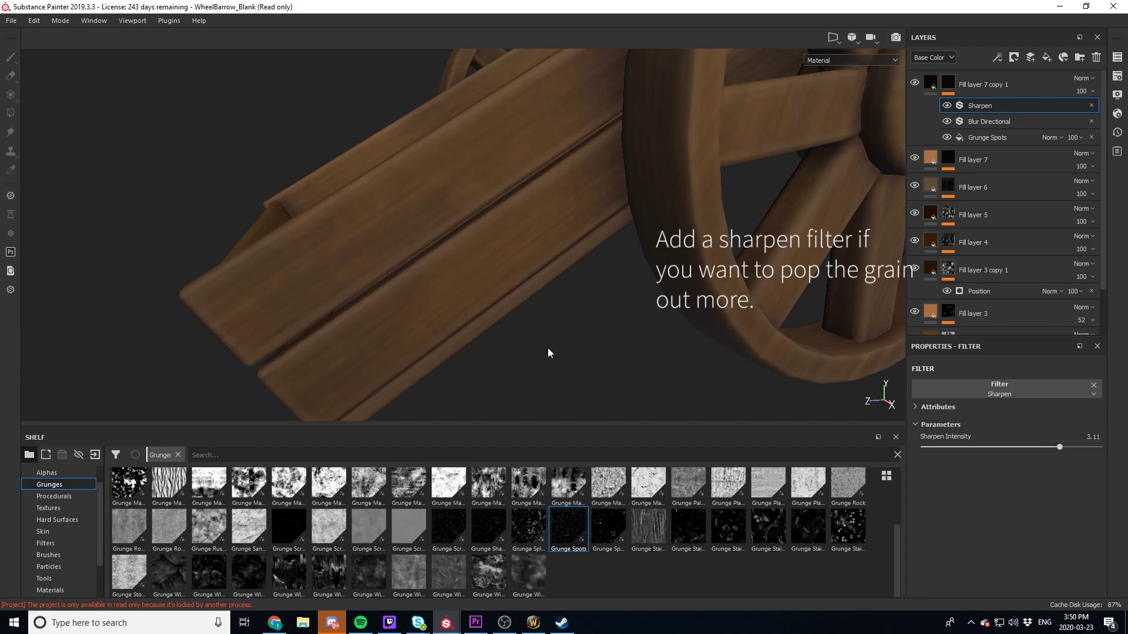
mouse_move(549, 353)
alt+mouse_down()
mouse_move(548, 323)
mouse_move(597, 335)
mouse_move(572, 343)
mouse_move(554, 312)
mouse_move(534, 317)
mouse_move(552, 339)
mouse_move(540, 244)
mouse_move(481, 227)
mouse_move(516, 270)
mouse_move(536, 227)
mouse_move(546, 257)
mouse_move(860, 103)
alt+mouse_up()
scroll(541, 245, up, 2)
scroll(540, 245, up, 4)
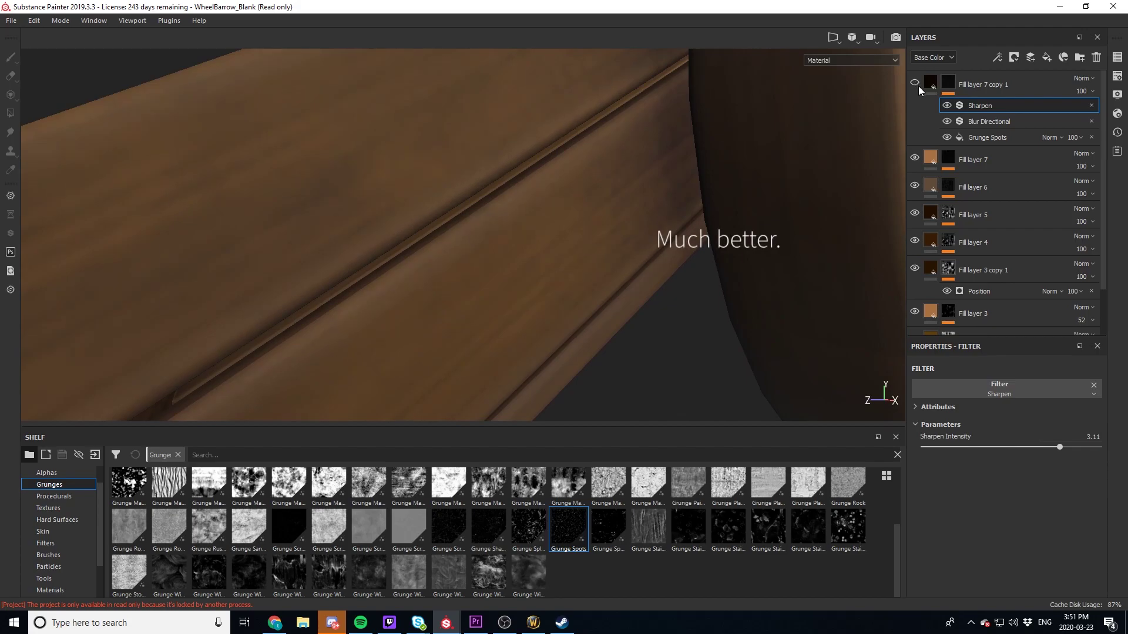
scroll(650, 195, down, 3)
scroll(651, 197, down, 3)
alt+middle_drag(651, 198, 705, 183)
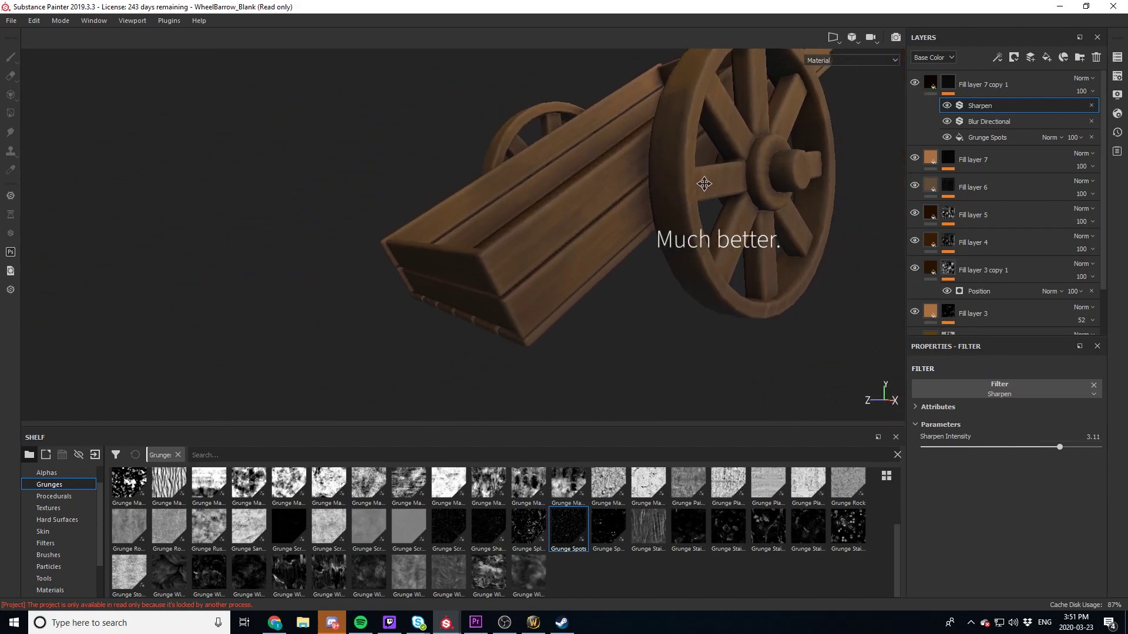
mouse_move(704, 184)
alt+mouse_down()
mouse_move(629, 254)
mouse_move(558, 262)
mouse_move(518, 252)
mouse_move(500, 270)
mouse_move(527, 254)
mouse_move(811, 261)
alt+mouse_up()
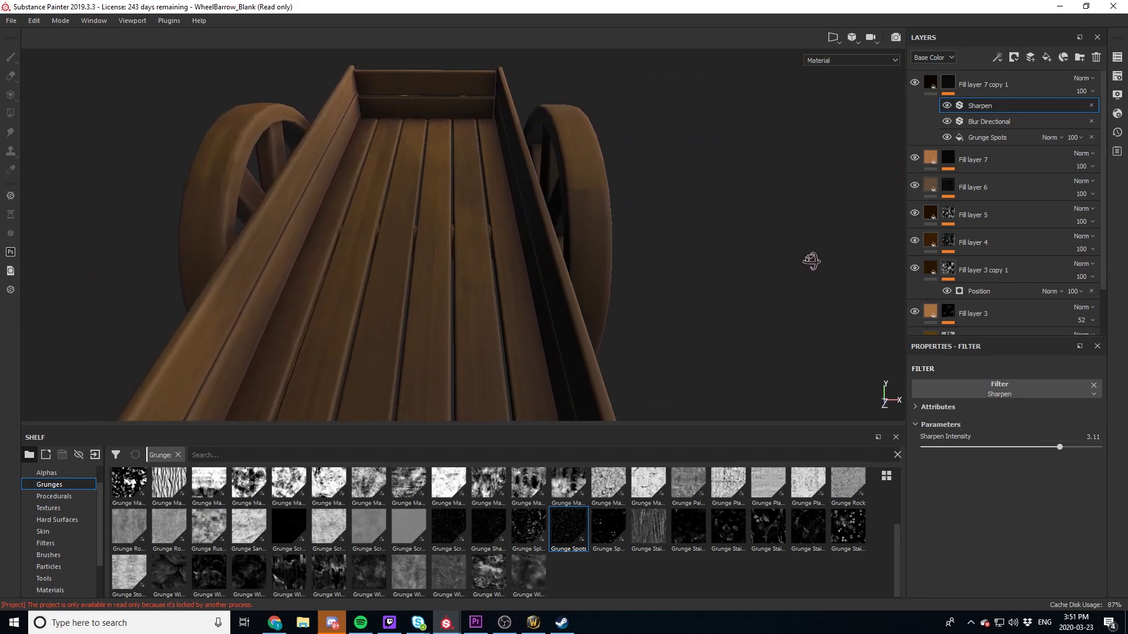
mouse_move(482, 259)
alt+middle_down()
mouse_move(569, 194)
mouse_move(551, 163)
alt+middle_up()
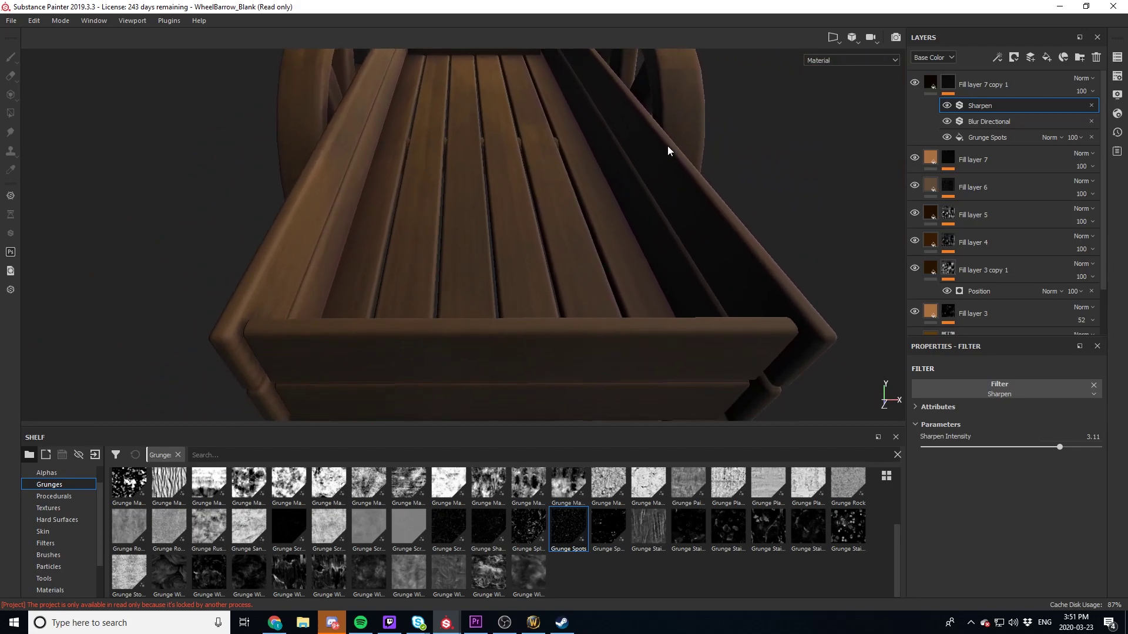
mouse_move(668, 148)
alt+mouse_down()
mouse_move(527, 201)
mouse_move(395, 166)
mouse_move(647, 160)
mouse_move(556, 232)
mouse_move(533, 265)
mouse_move(594, 166)
mouse_move(586, 181)
alt+mouse_up()
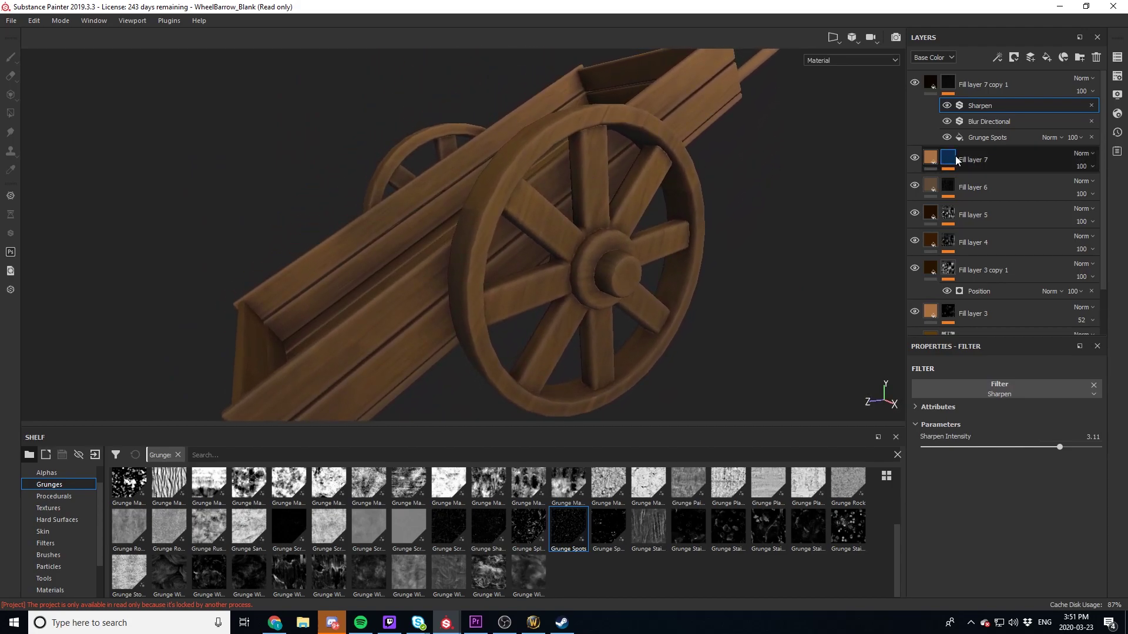
Add Fill layer 8 on top with a Baked Lighting Stylized filter
click(1045, 63)
right_click(1031, 77)
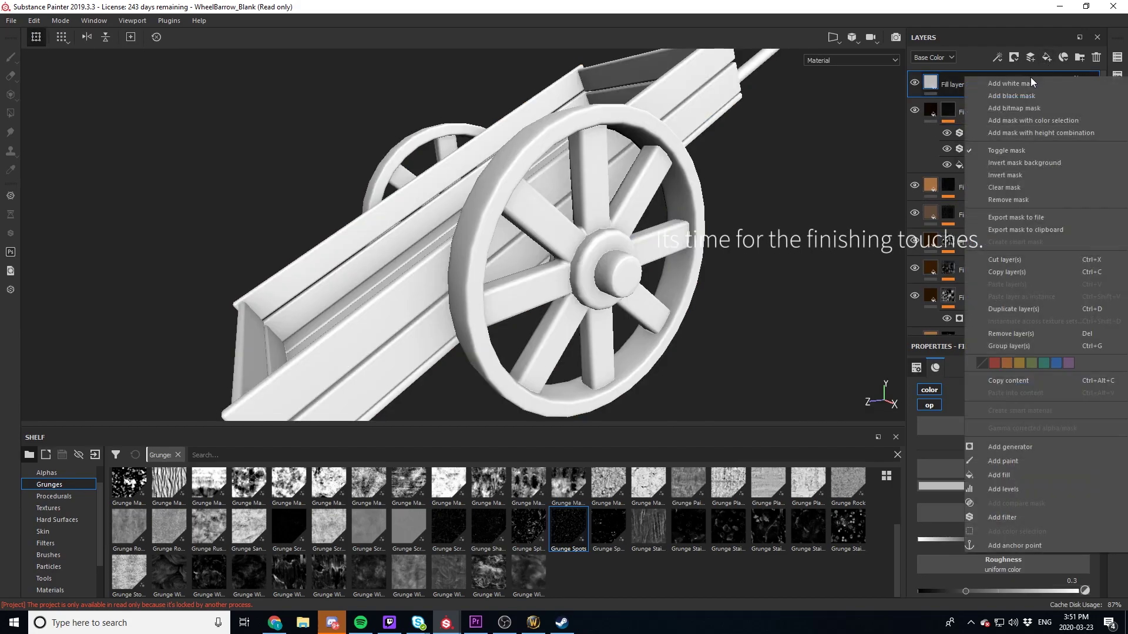
click(1007, 517)
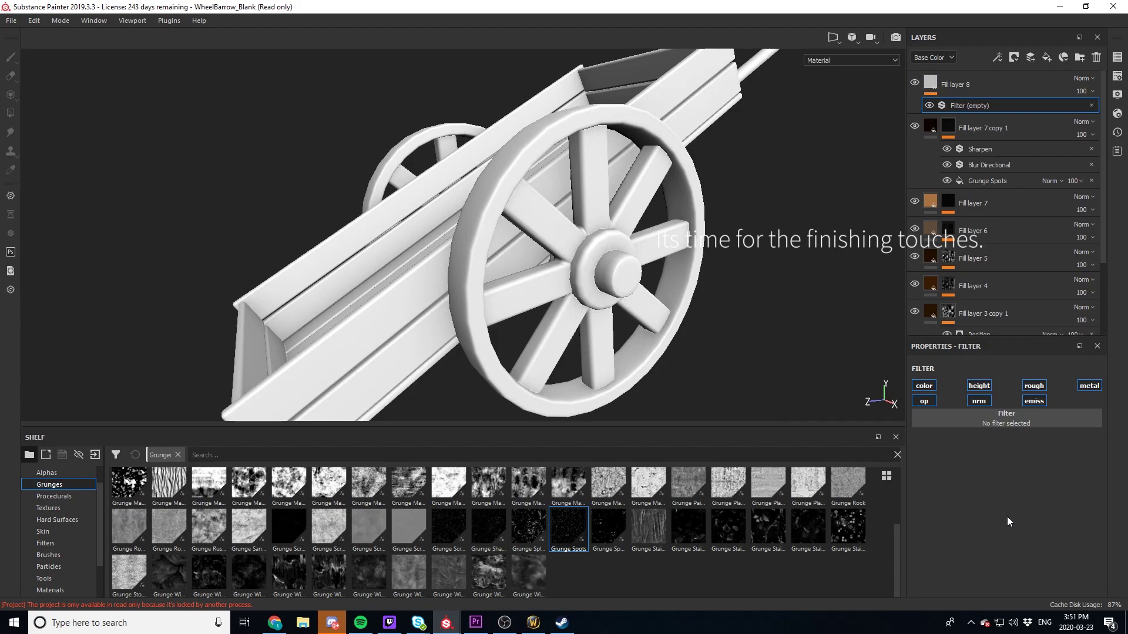
click(1016, 417)
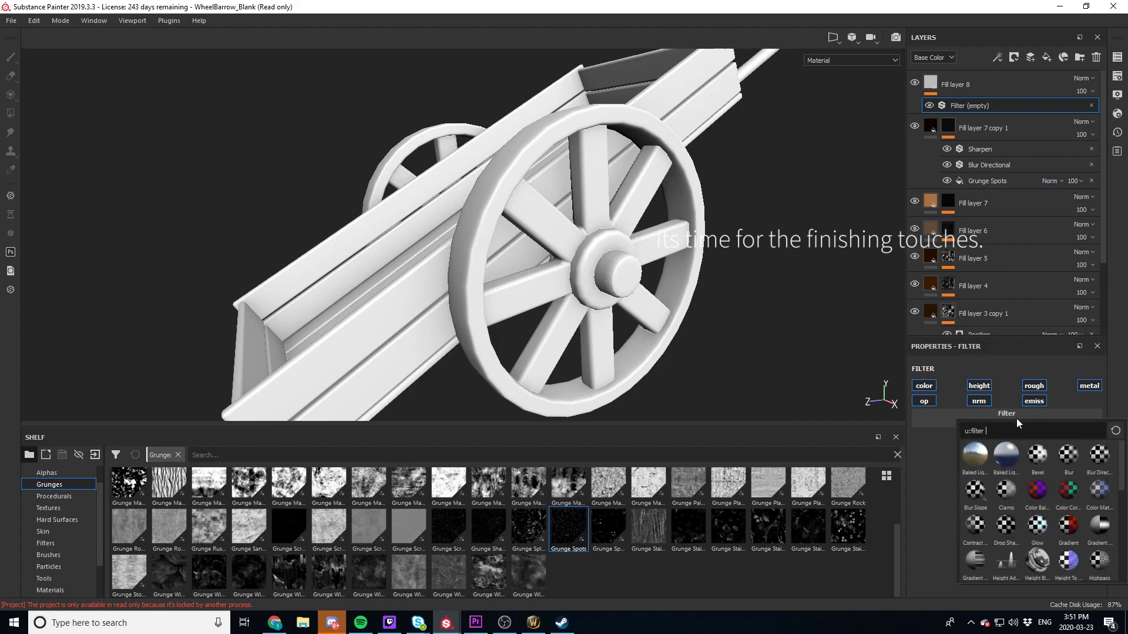
click(1005, 455)
click(963, 84)
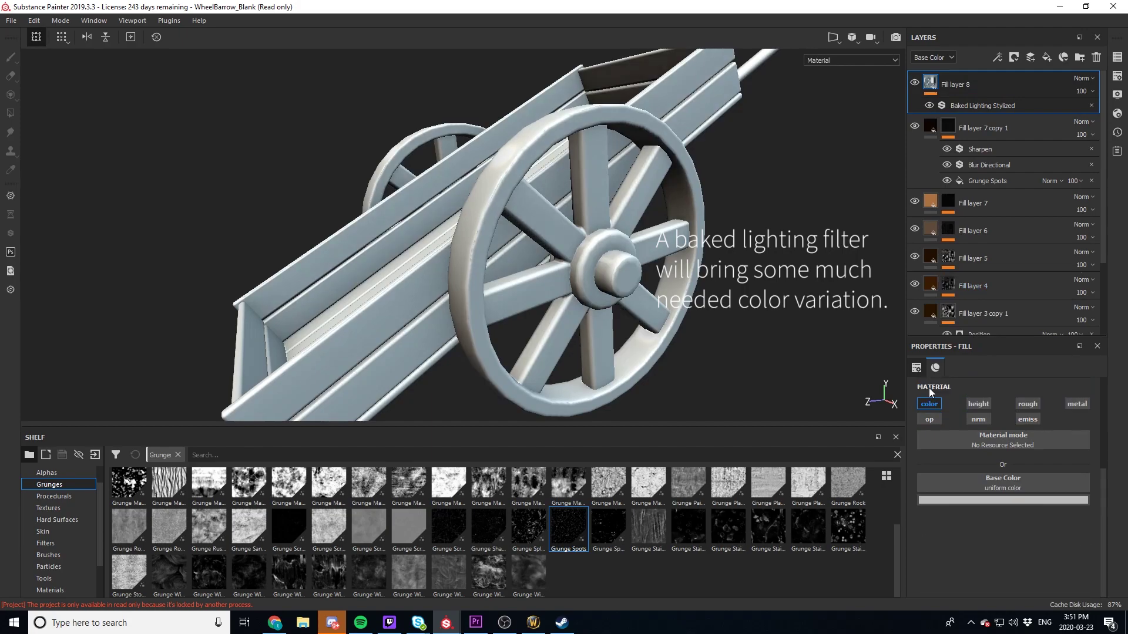
click(1018, 111)
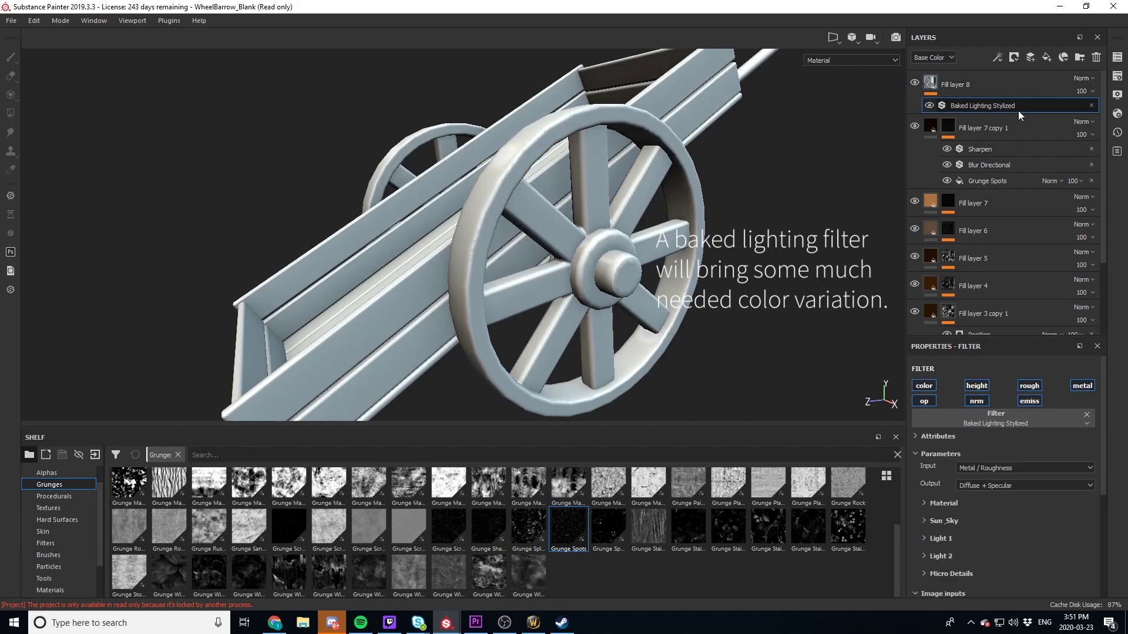
Set Fill layer 8 to Soft Light, with Metal/Roughness input and Diffuse-only output
click(1083, 79)
click(1054, 310)
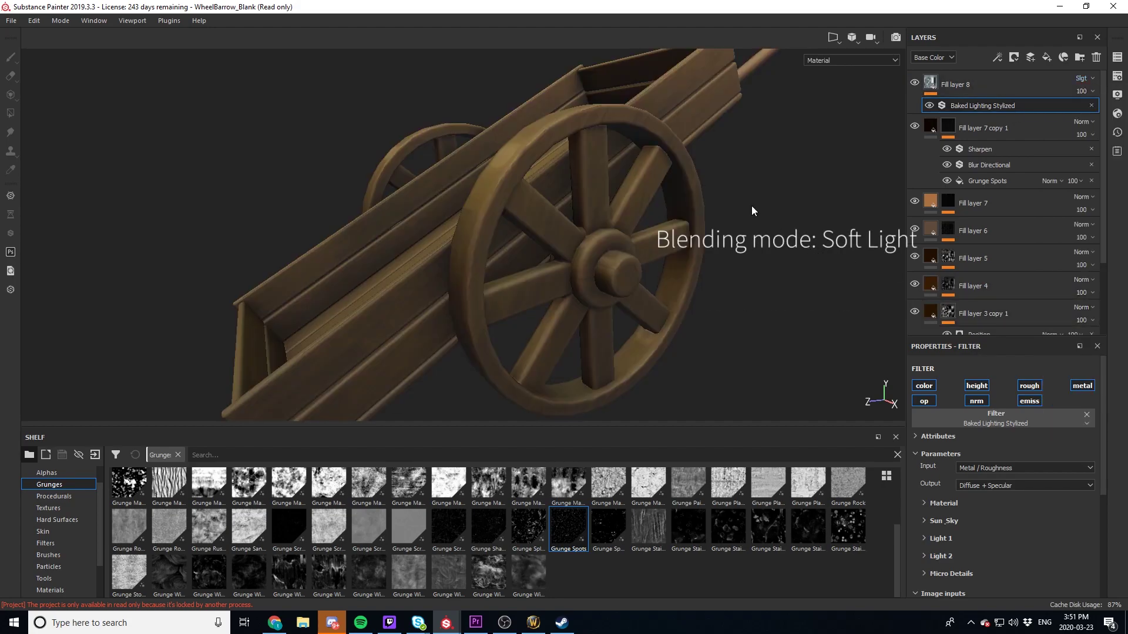
alt+drag(751, 209, 738, 211)
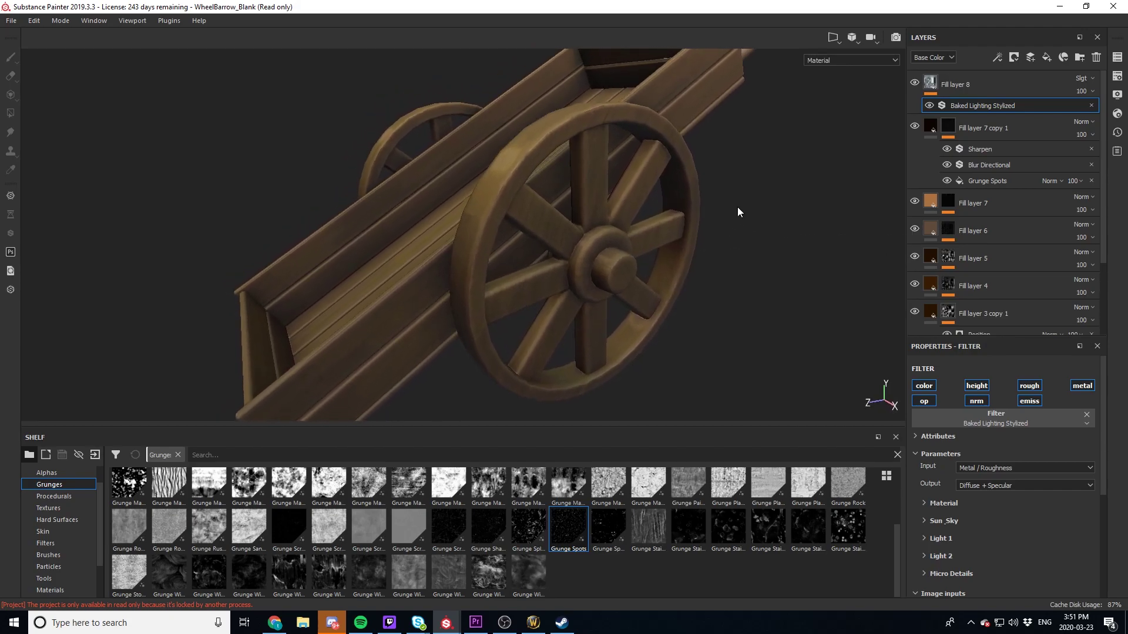
click(995, 474)
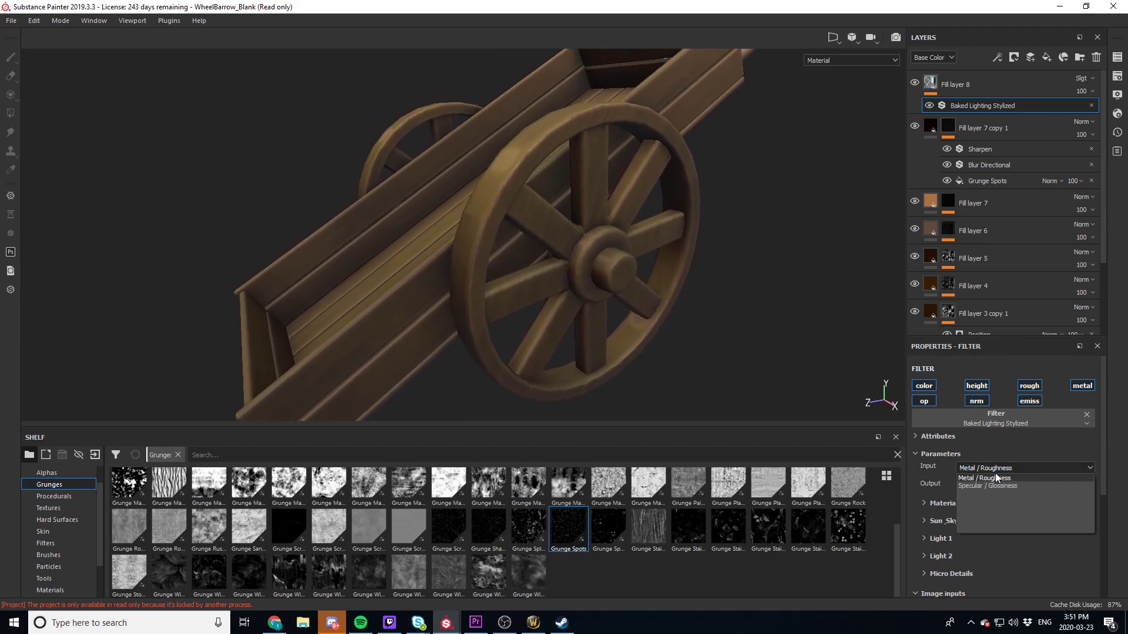
click(992, 485)
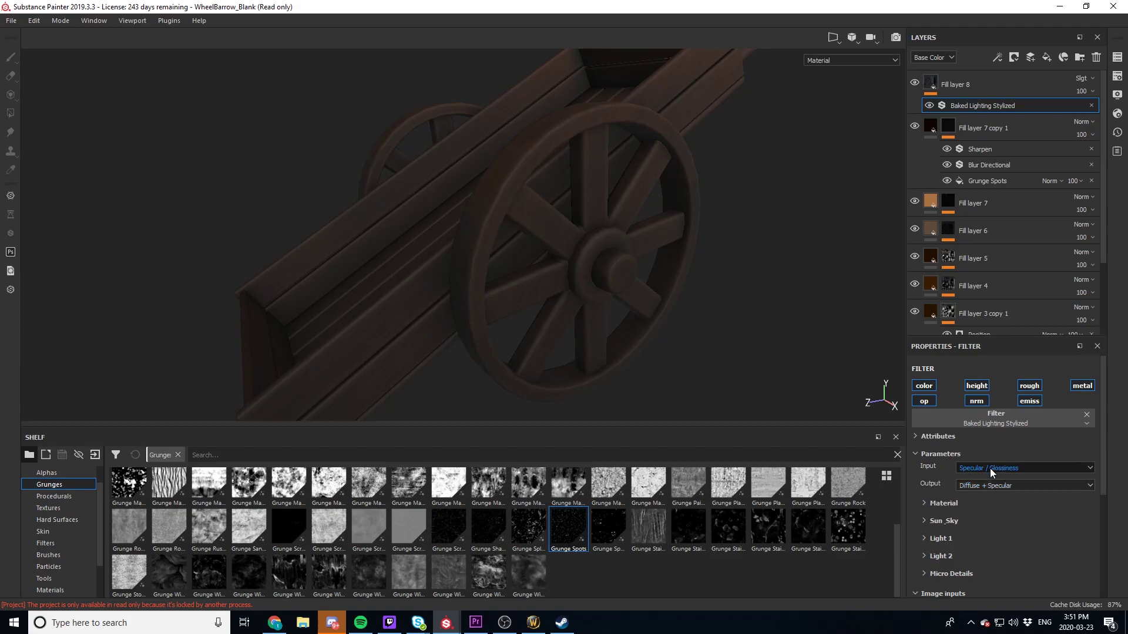
click(989, 467)
click(989, 485)
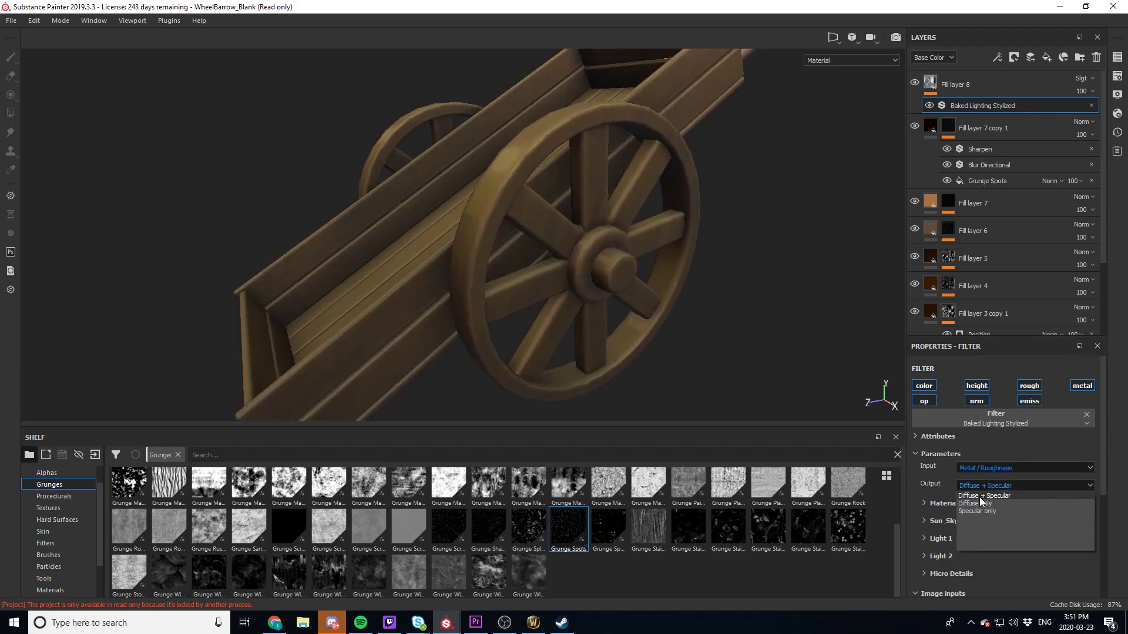
click(978, 503)
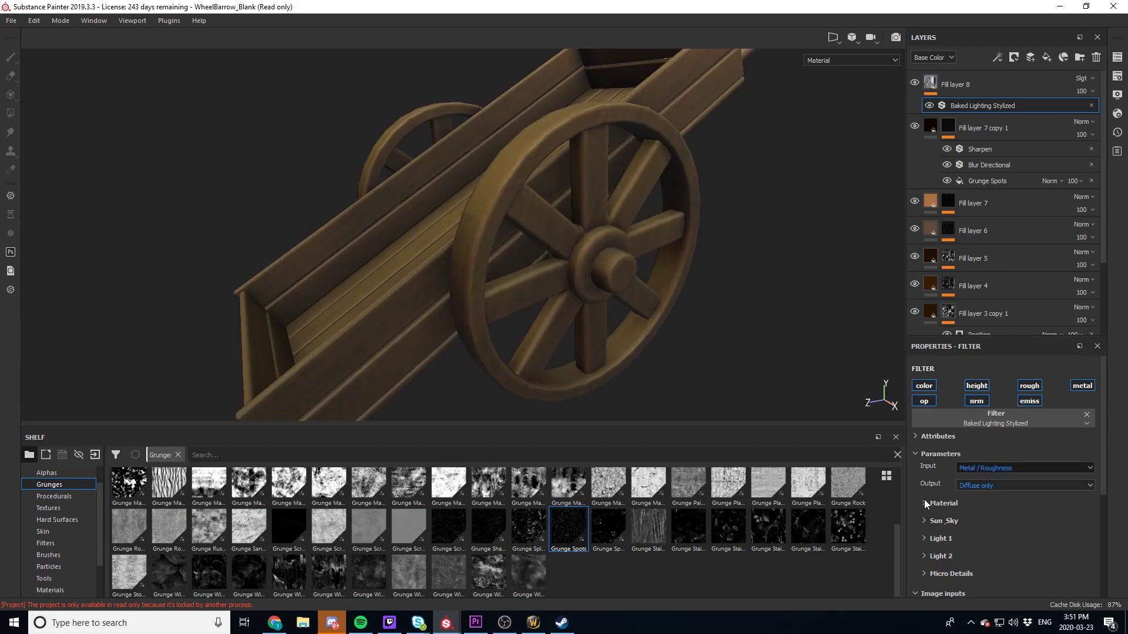
Raise the baked lighting filter's sun intensity to 1.33
scroll(924, 499, down, 2)
click(923, 448)
drag(948, 472, 953, 471)
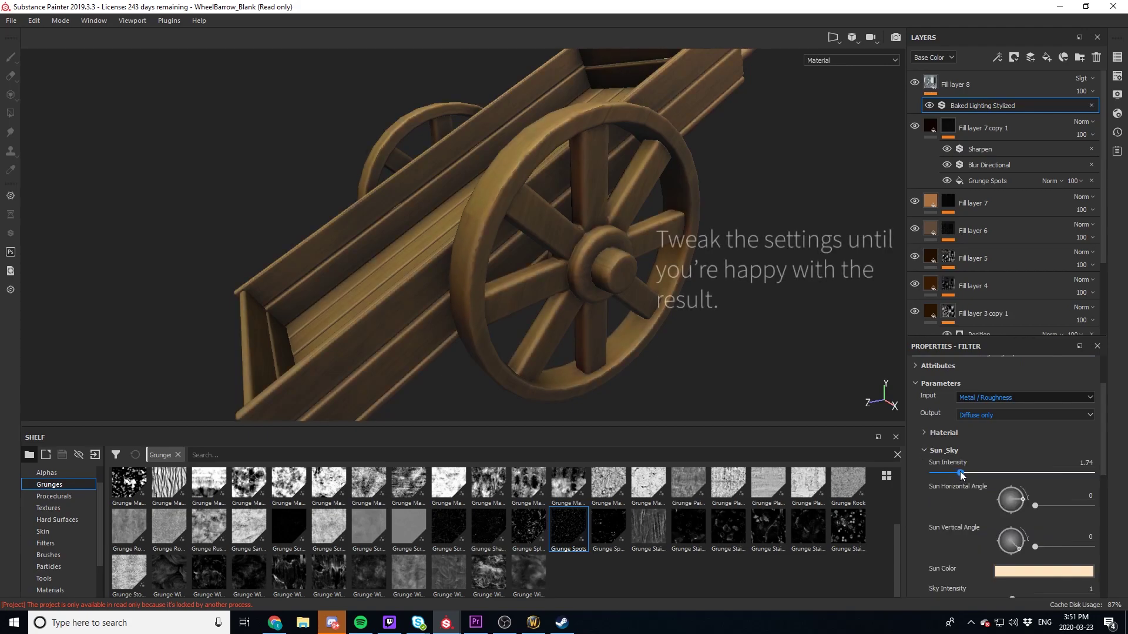
scroll(938, 216, down, 3)
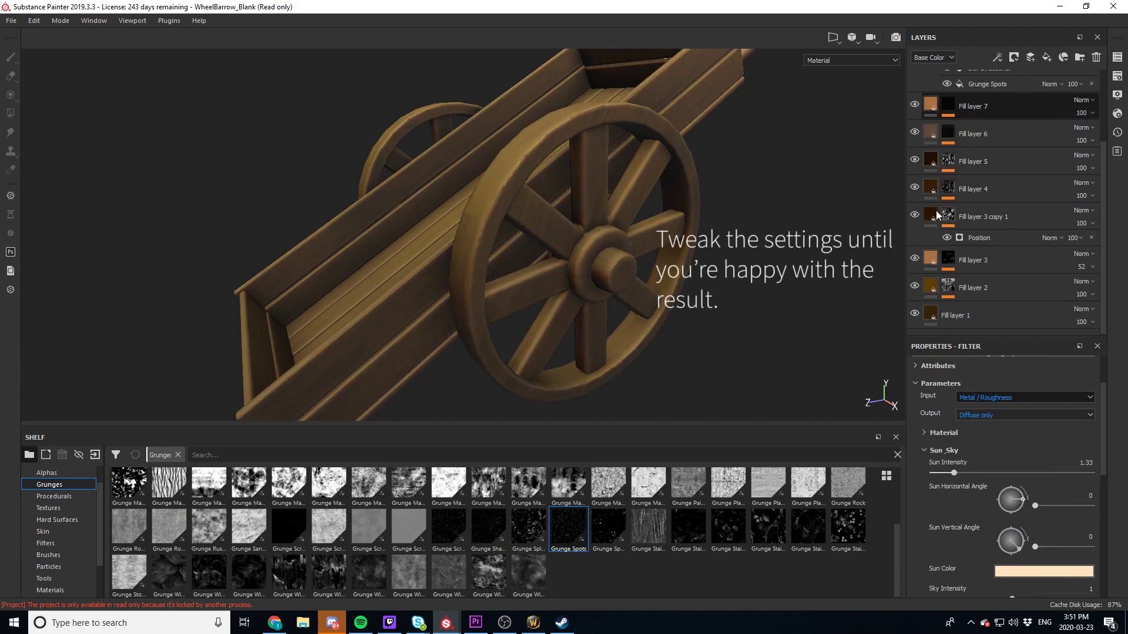
click(964, 316)
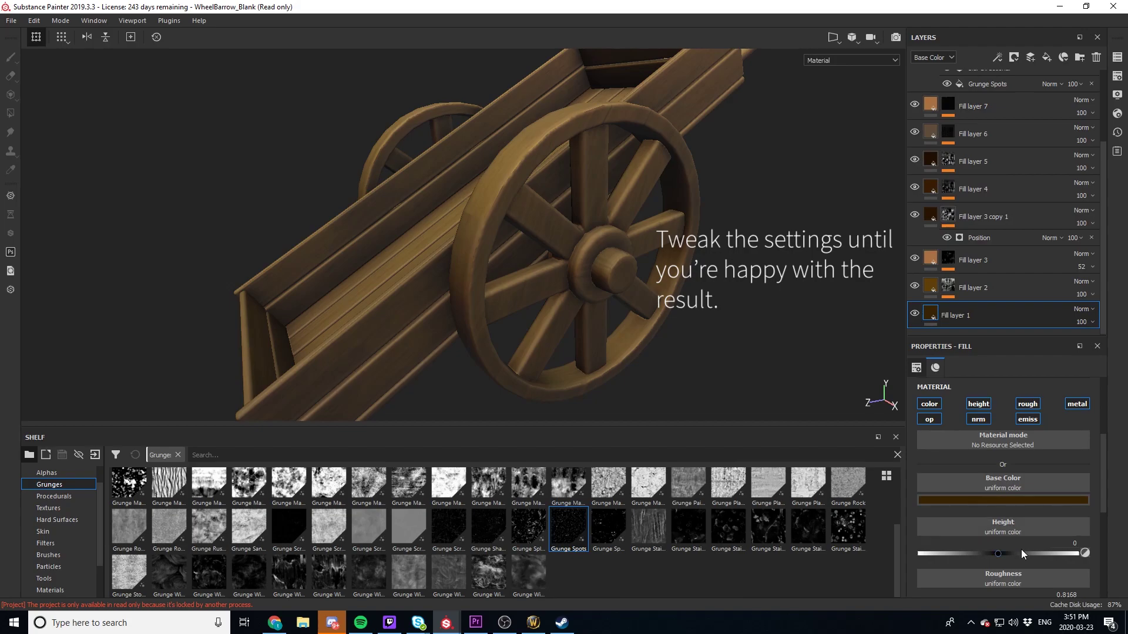
scroll(1002, 206, up, 3)
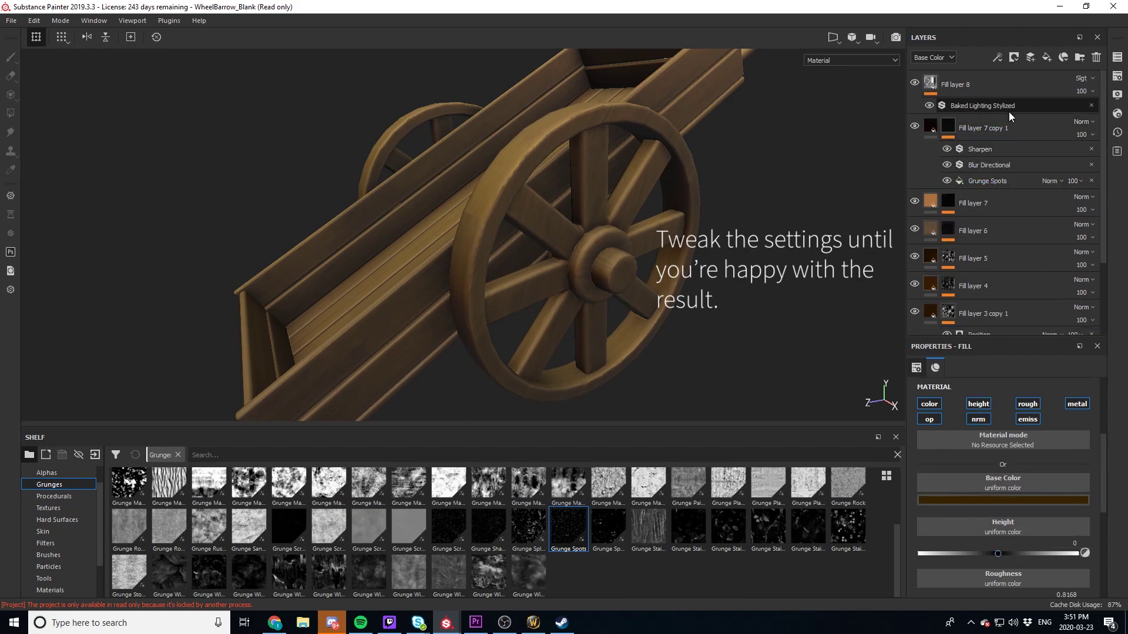
click(1011, 90)
Create a folder named 'Wood' and move Fill layers 8 through 1 into it
shift+click(1005, 312)
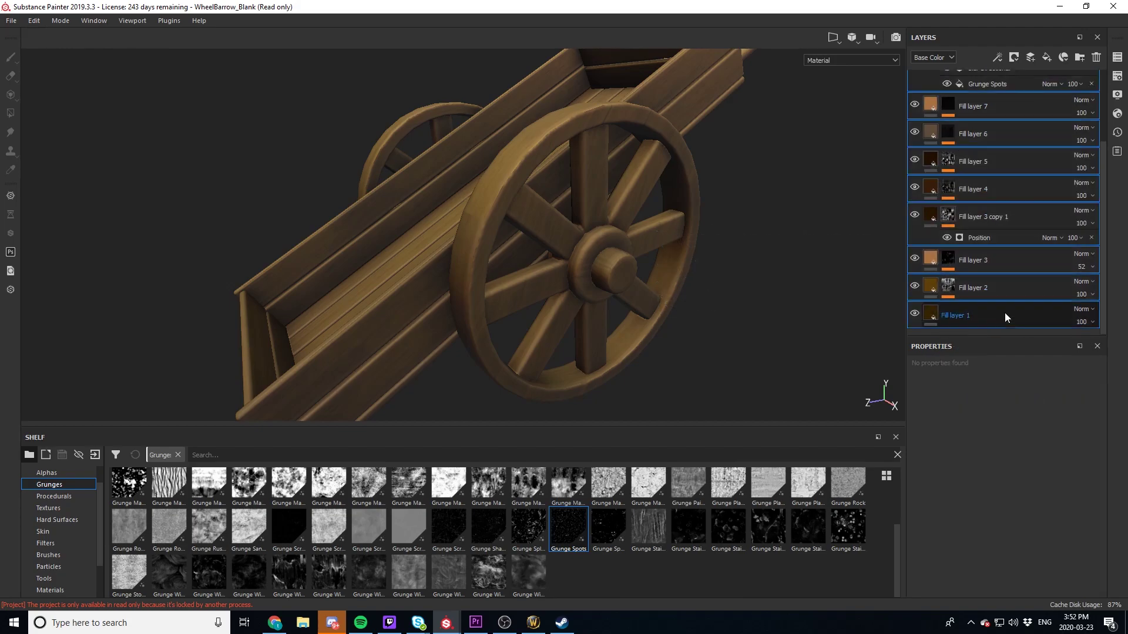
scroll(1005, 311, down, 2)
scroll(1004, 316, up, 2)
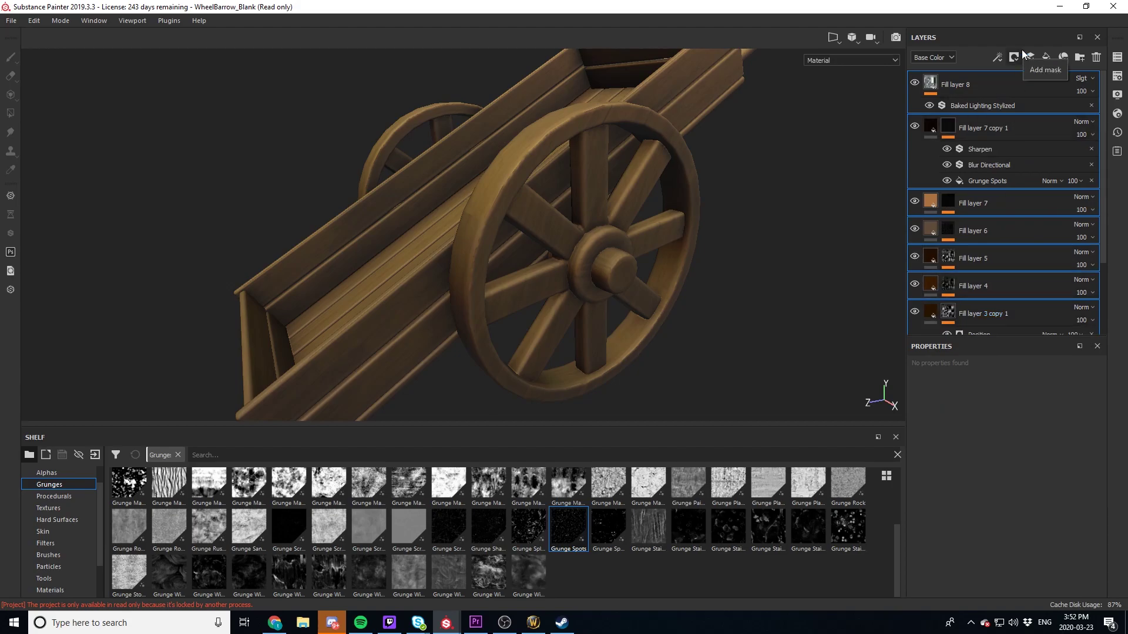
click(1080, 57)
double_click(969, 84)
text(Wood)
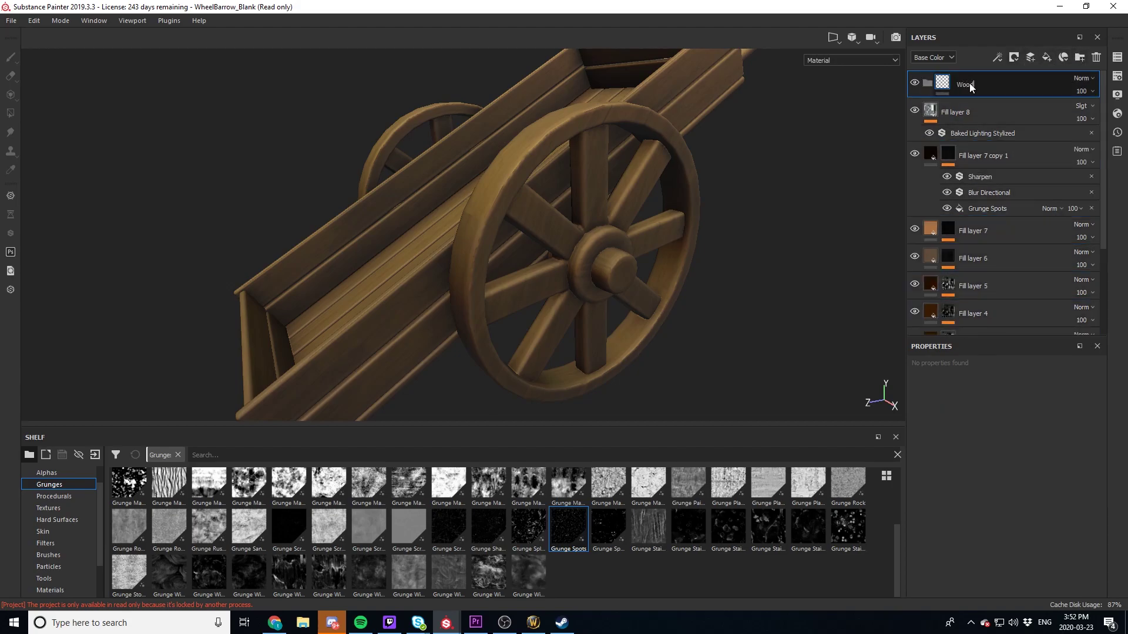
click(975, 111)
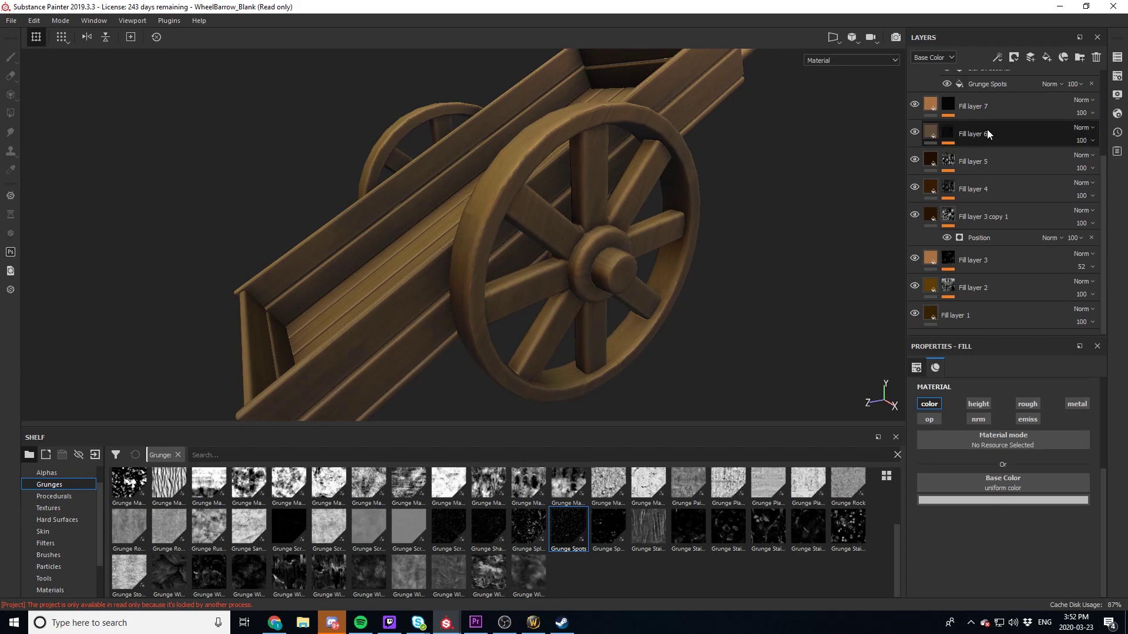
scroll(1008, 315, down, 4)
shift+click(1008, 315)
drag(1008, 315, 1017, 87)
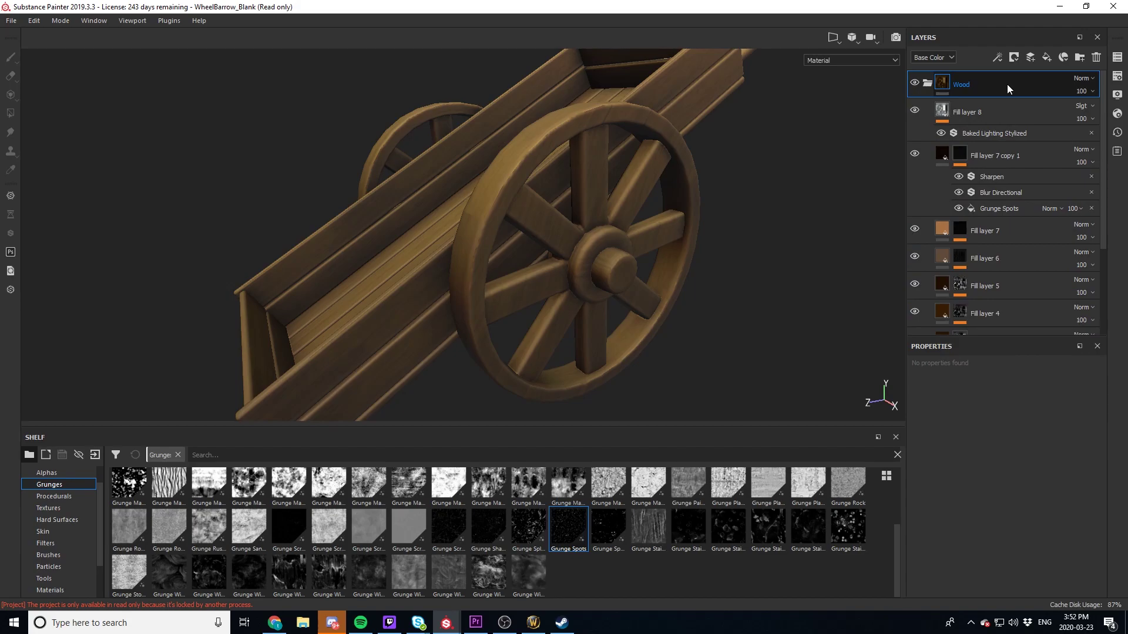
scroll(1005, 110, down, 3)
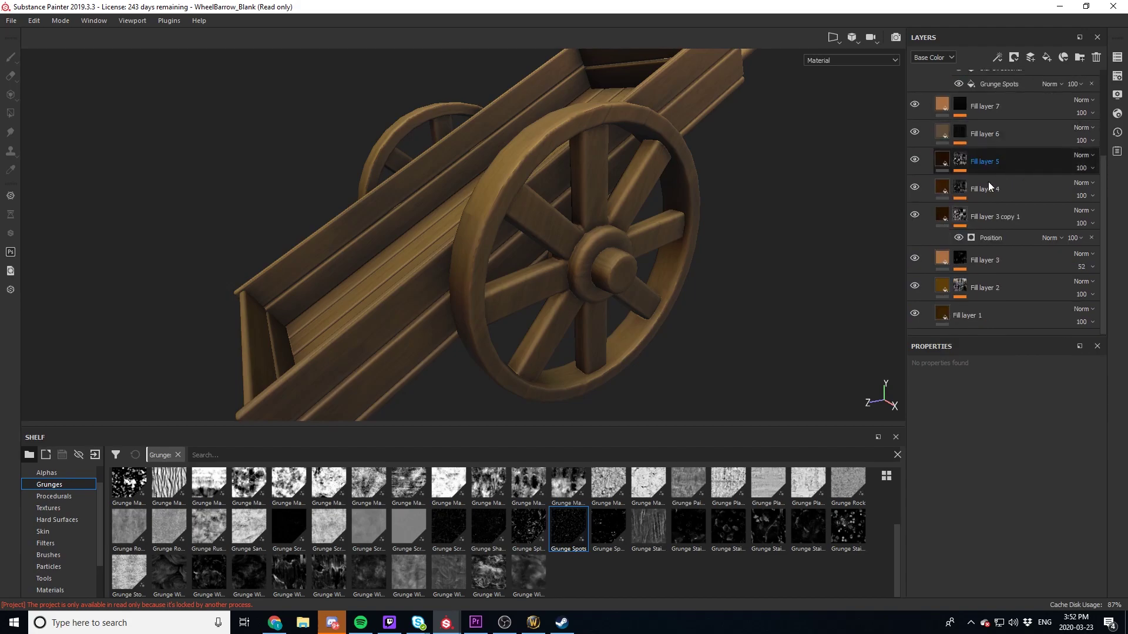
Brighten Fill layer 1's base colour slightly by raising its value
click(946, 310)
click(993, 499)
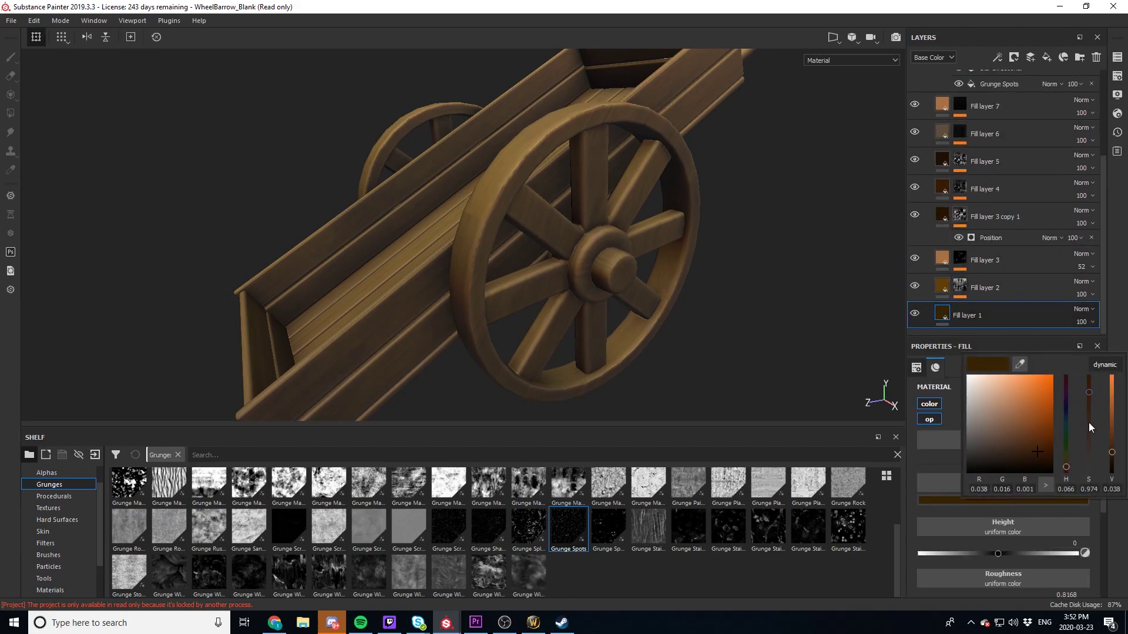
drag(1115, 451, 1115, 440)
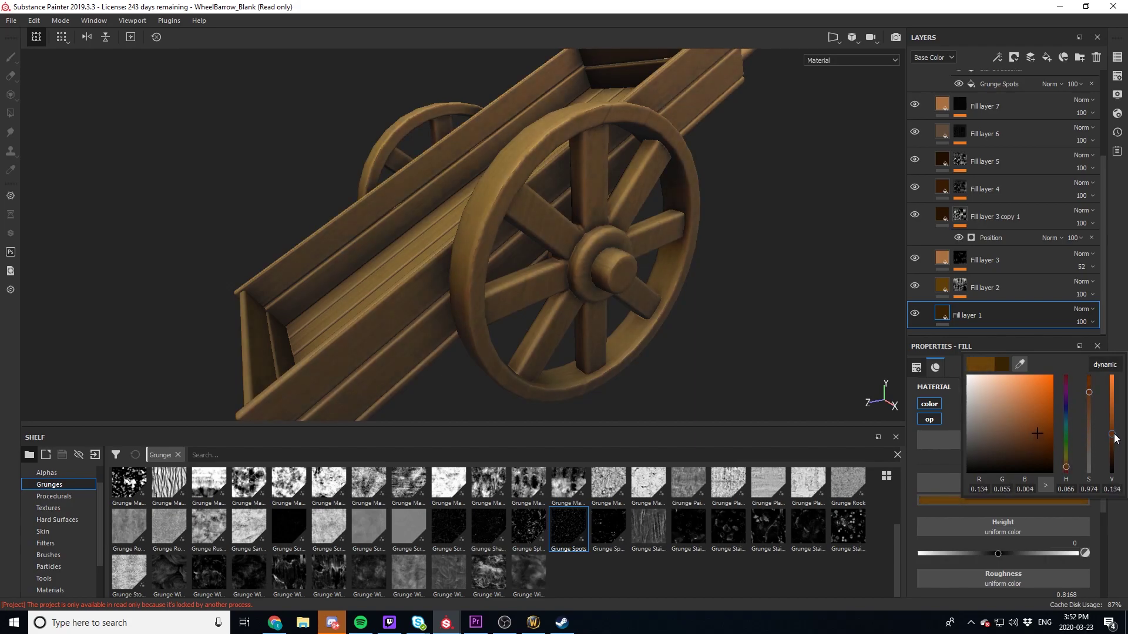
click(1118, 94)
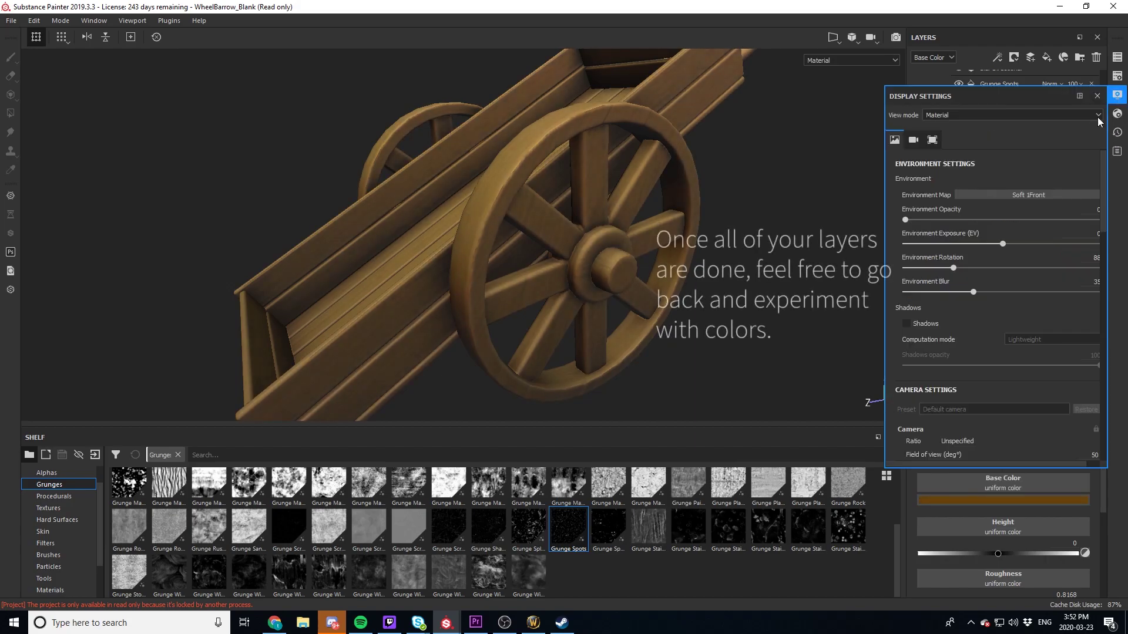
click(1097, 96)
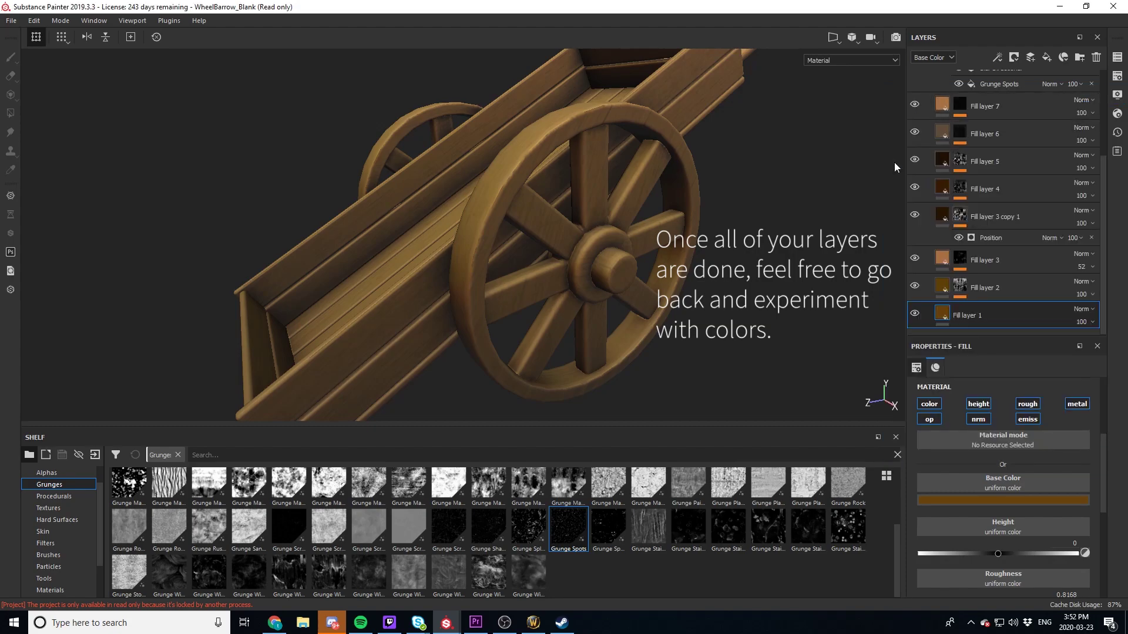
Lower Global Balance on Fill layer 3 copy 1's Position generator to 0.56
scroll(673, 244, down, 3)
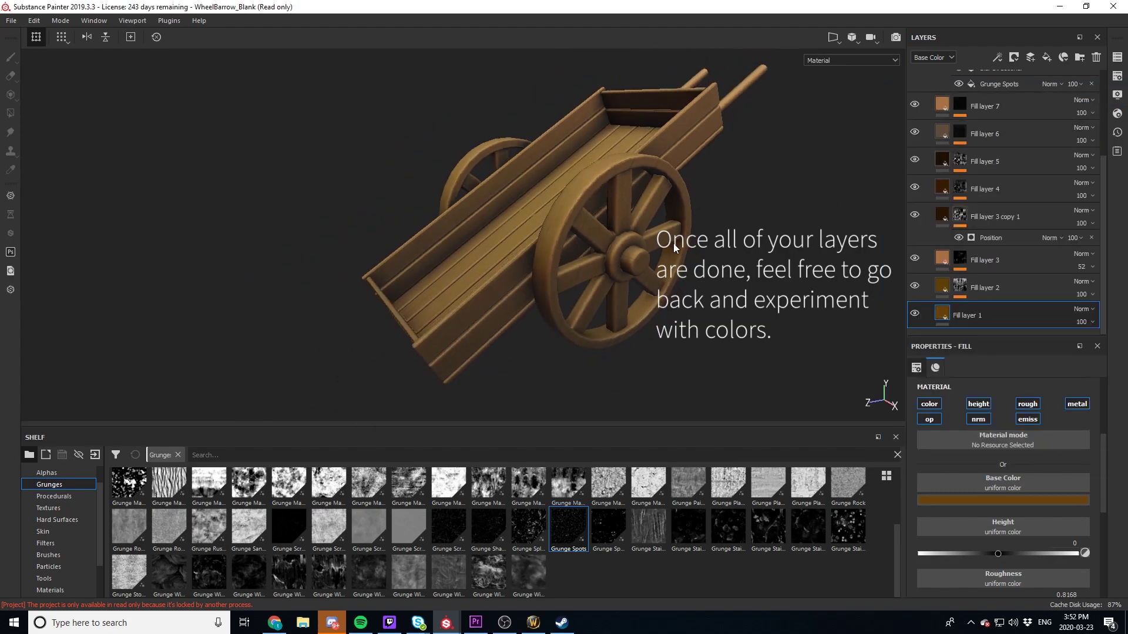
click(914, 215)
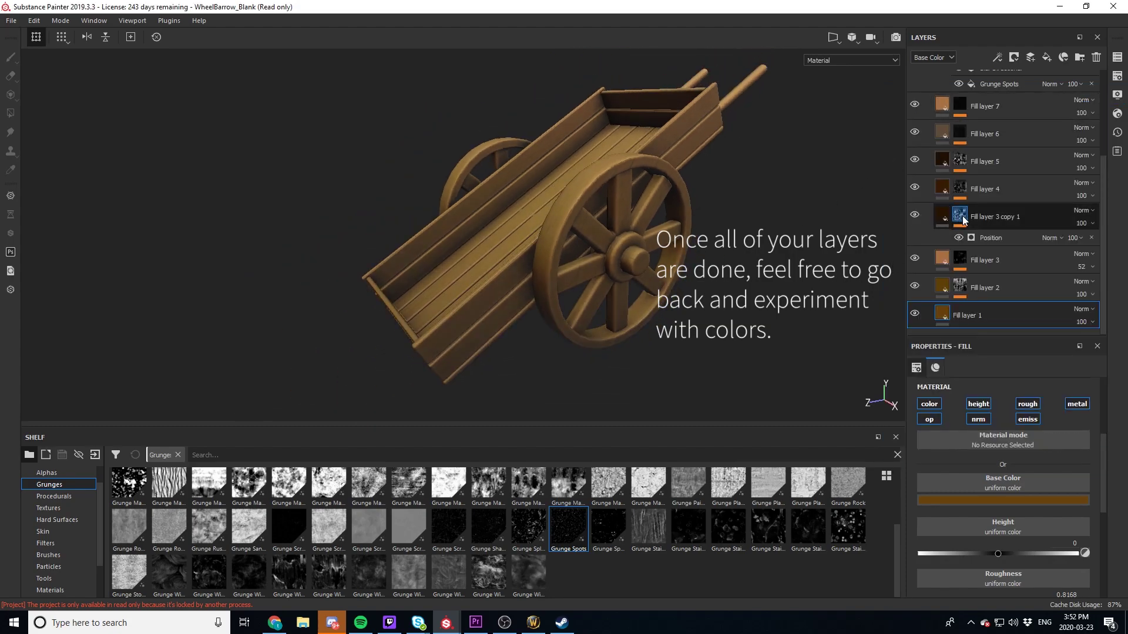
click(981, 235)
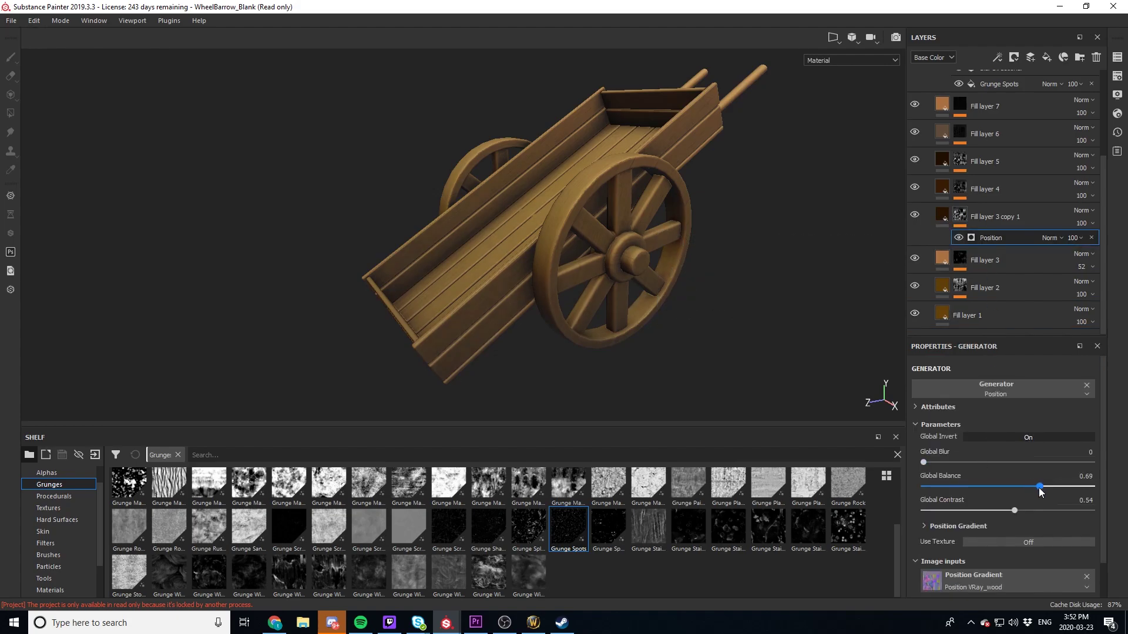
mouse_move(1040, 491)
mouse_down()
mouse_move(933, 482)
mouse_move(1080, 489)
mouse_move(1017, 487)
mouse_up()
scroll(575, 252, up, 2)
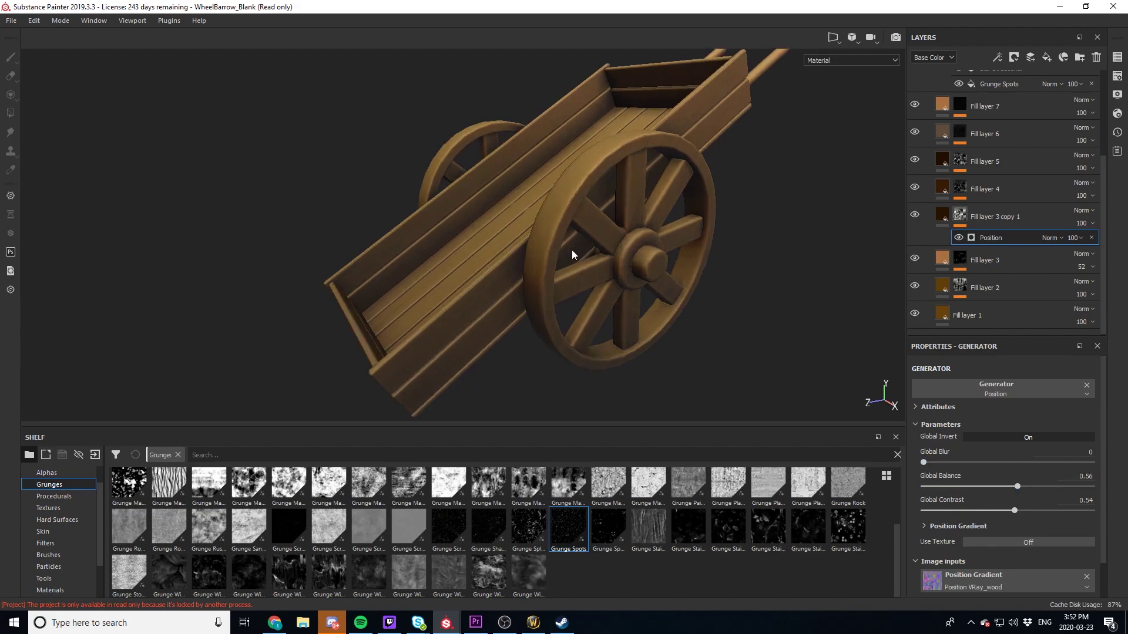
scroll(598, 262, up, 1)
mouse_move(598, 261)
alt+mouse_down()
mouse_move(660, 294)
mouse_move(840, 303)
mouse_move(655, 287)
mouse_move(634, 300)
mouse_move(668, 312)
alt+mouse_up()
shift+right_drag(668, 312, 554, 328)
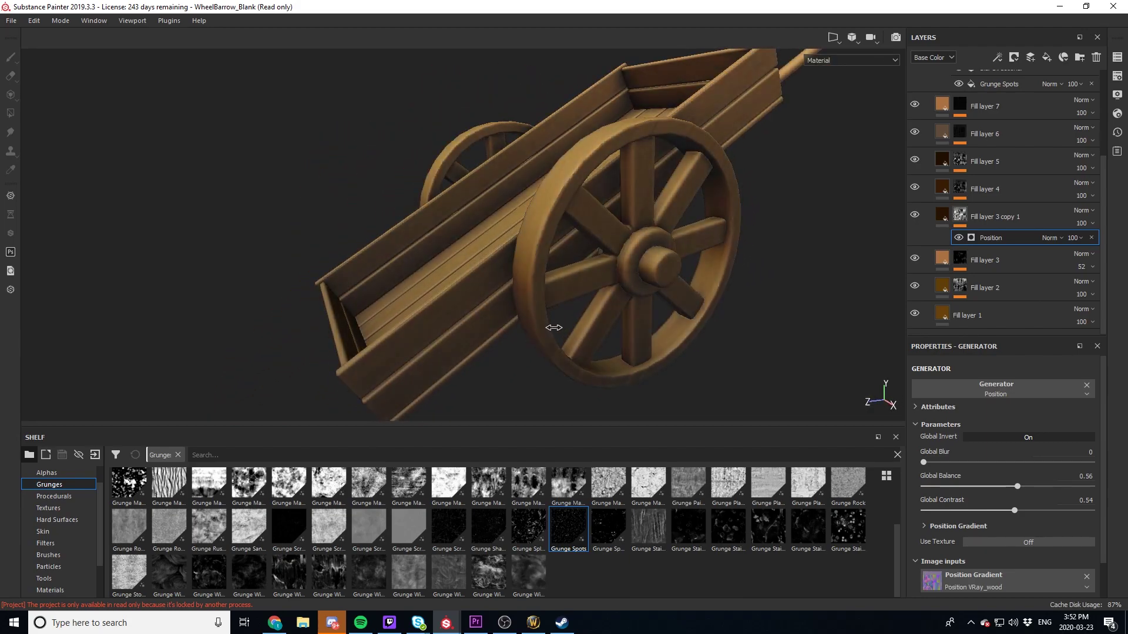
scroll(692, 258, down, 2)
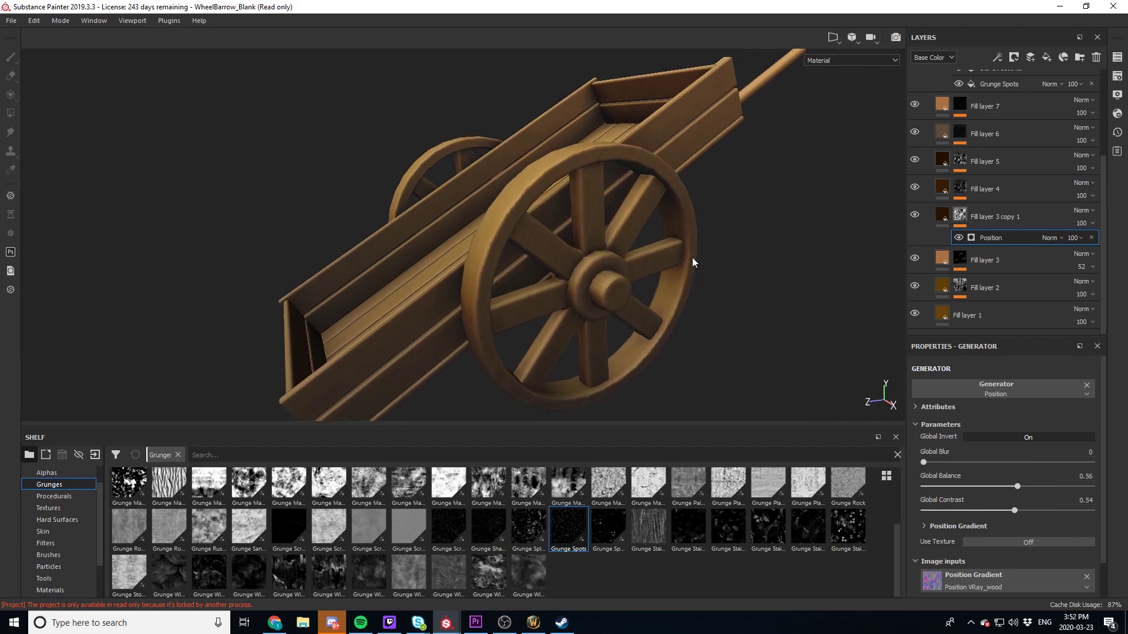
scroll(692, 257, down, 2)
scroll(986, 164, up, 4)
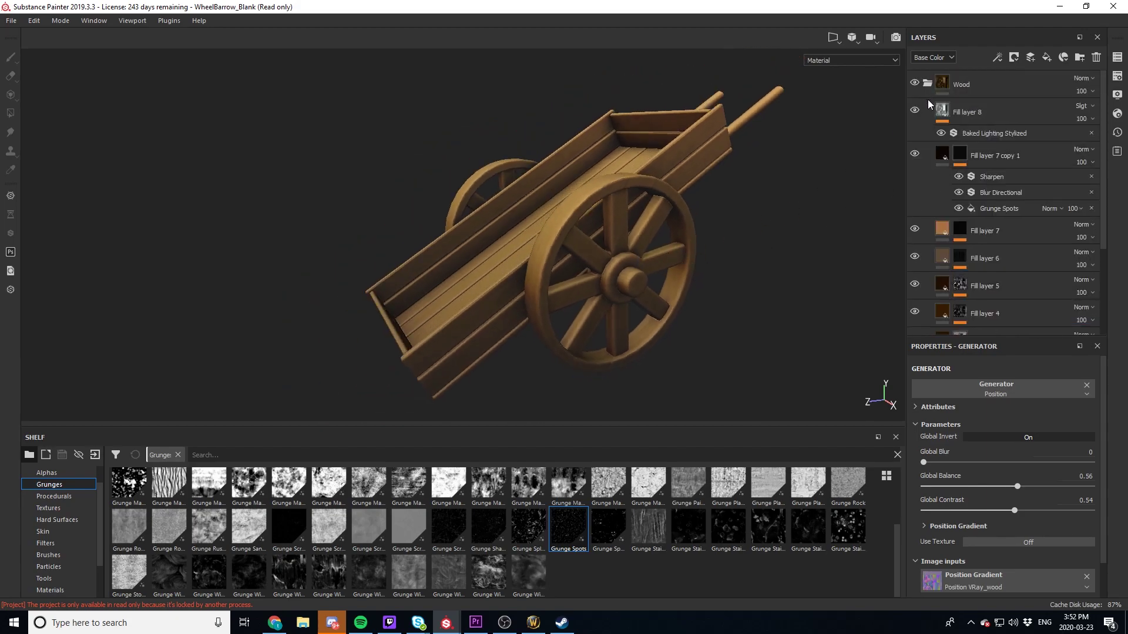
Compare Fill layer 8 on and off, then rotate Light 1's horizontal angle
click(917, 112)
click(917, 111)
click(988, 133)
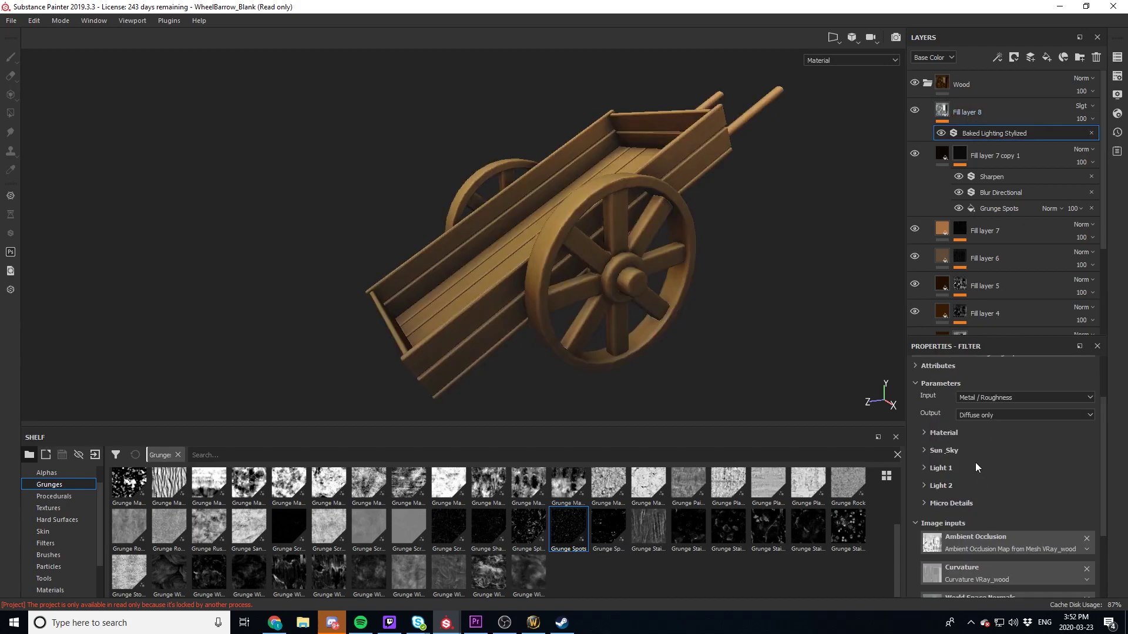
scroll(1004, 489, down, 1)
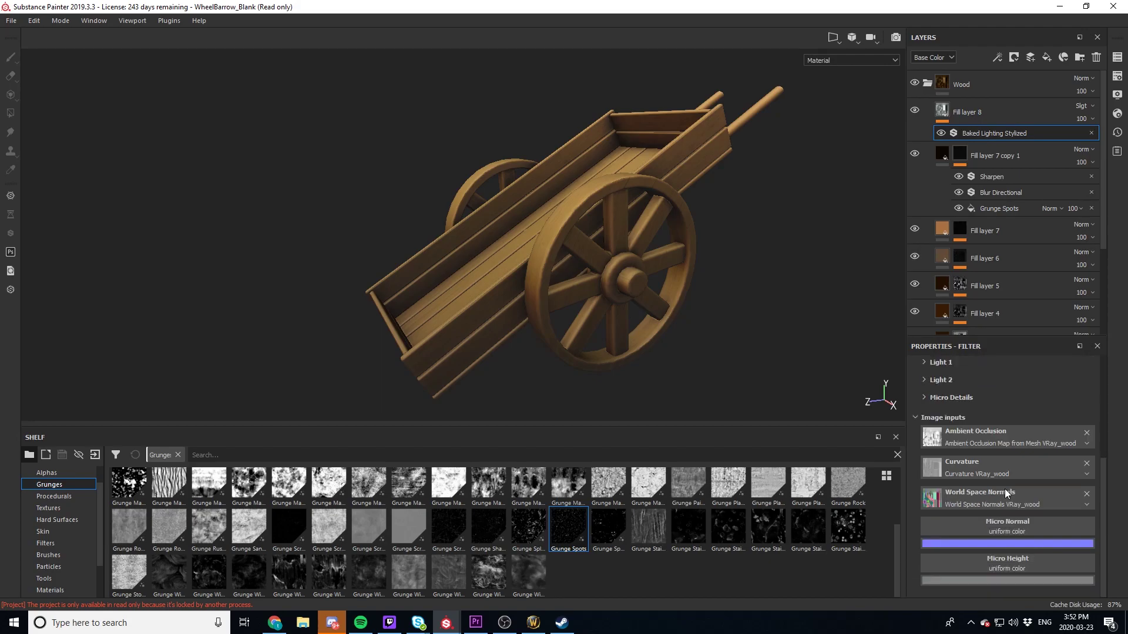
scroll(1004, 489, up, 2)
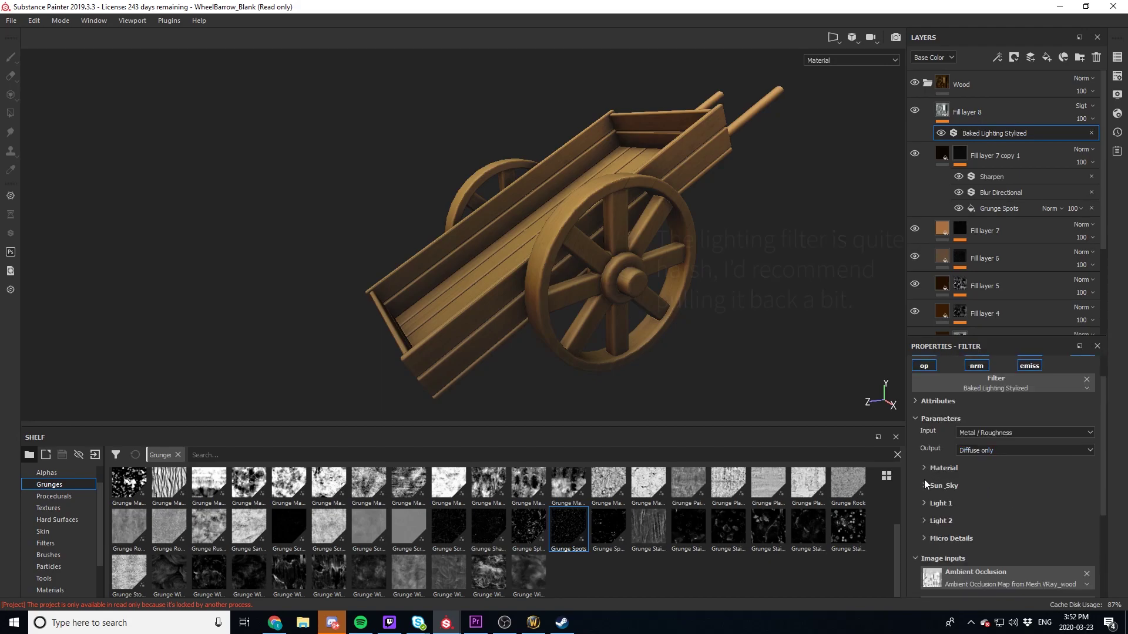
click(925, 503)
scroll(959, 470, down, 3)
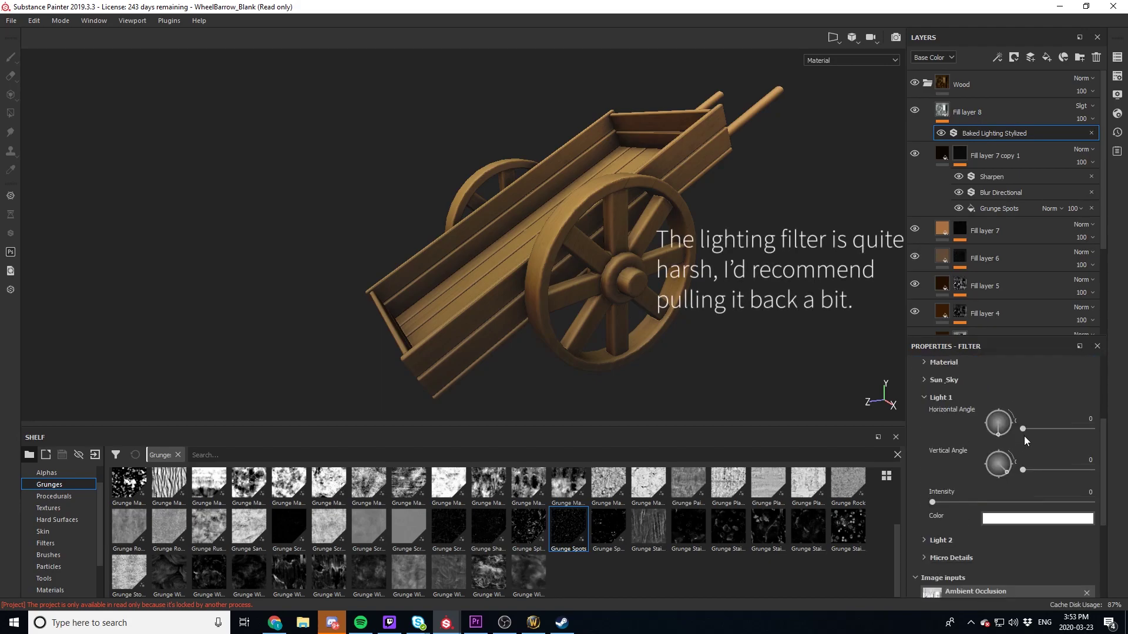
drag(1027, 431, 1027, 438)
Change the baked lighting Sun Color to a bright pale orange
click(925, 380)
scroll(948, 460, down, 2)
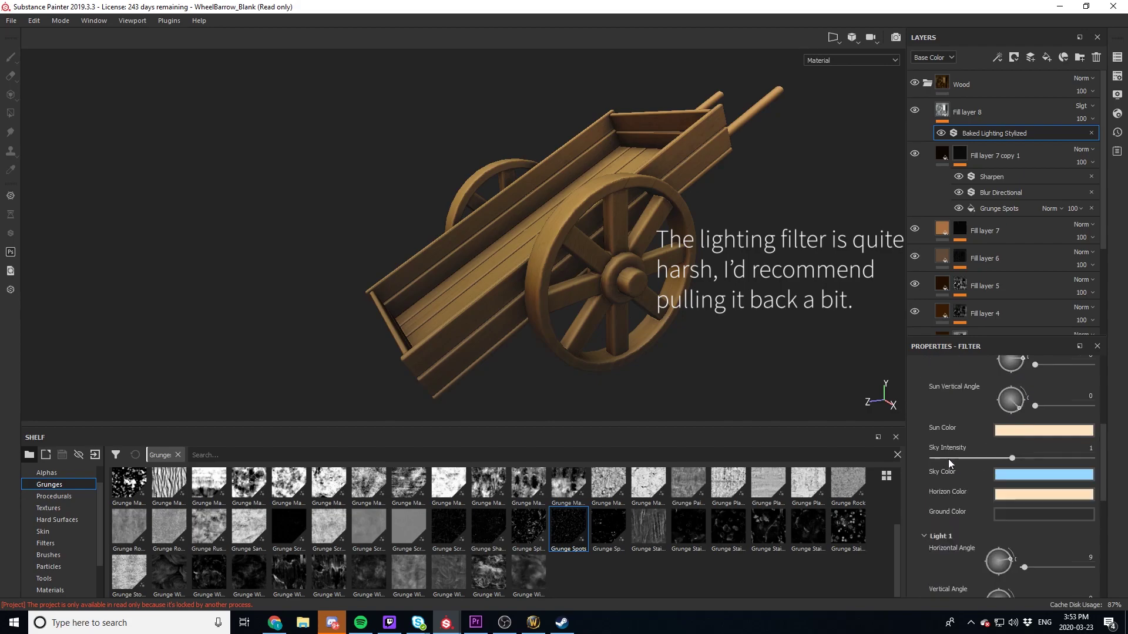
click(1015, 431)
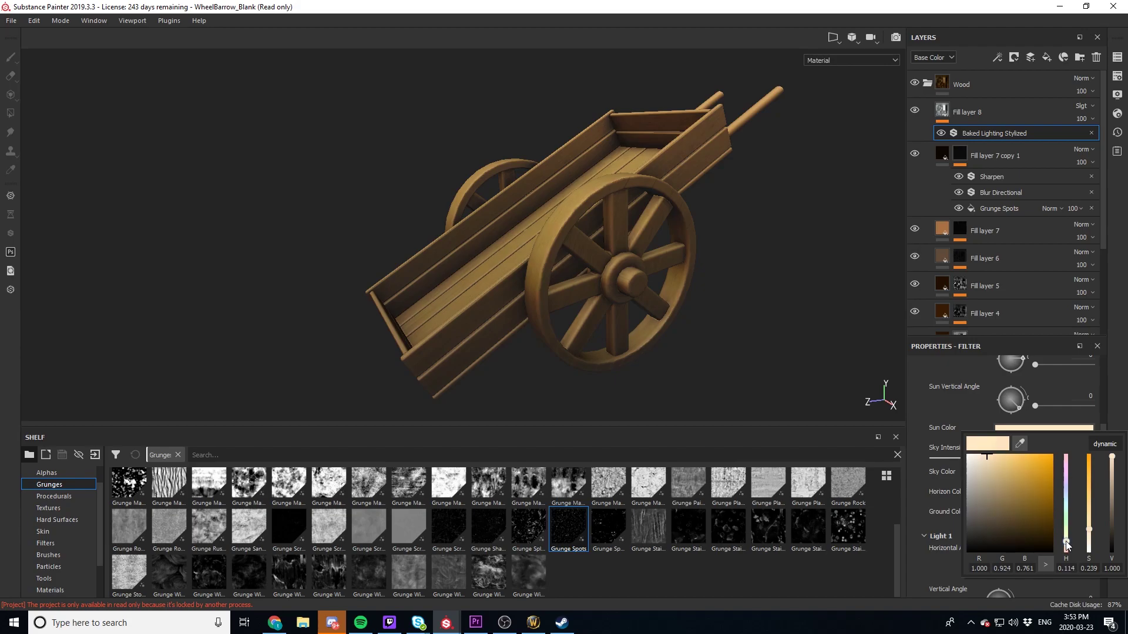
drag(1065, 543, 1065, 551)
drag(1024, 456, 988, 471)
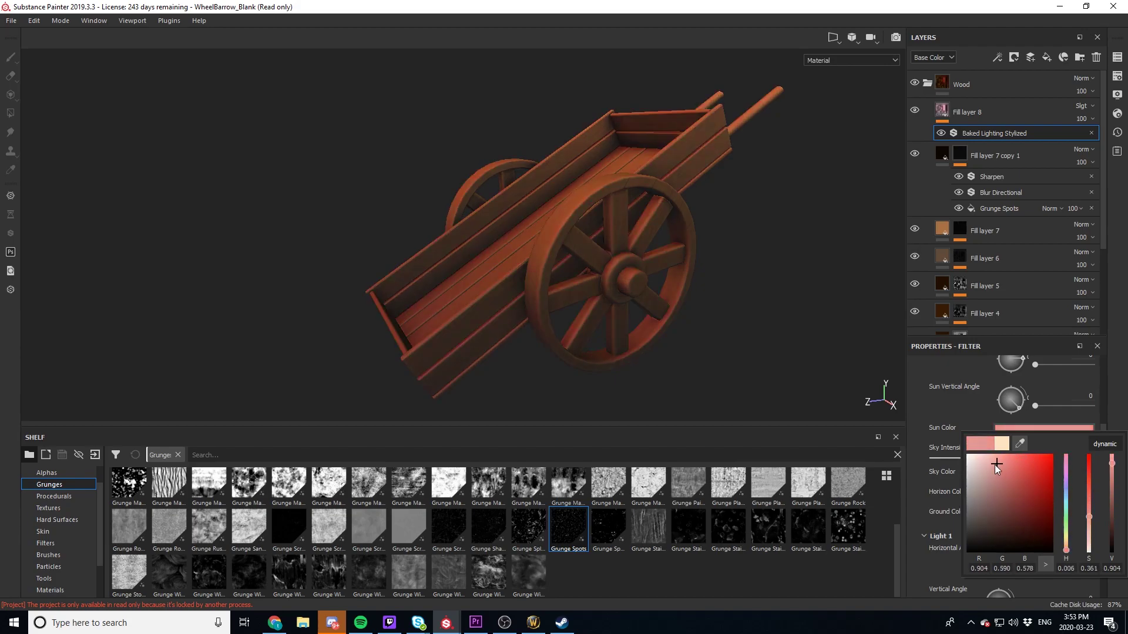
mouse_move(1066, 550)
mouse_down()
mouse_move(1067, 535)
mouse_move(1064, 545)
mouse_up()
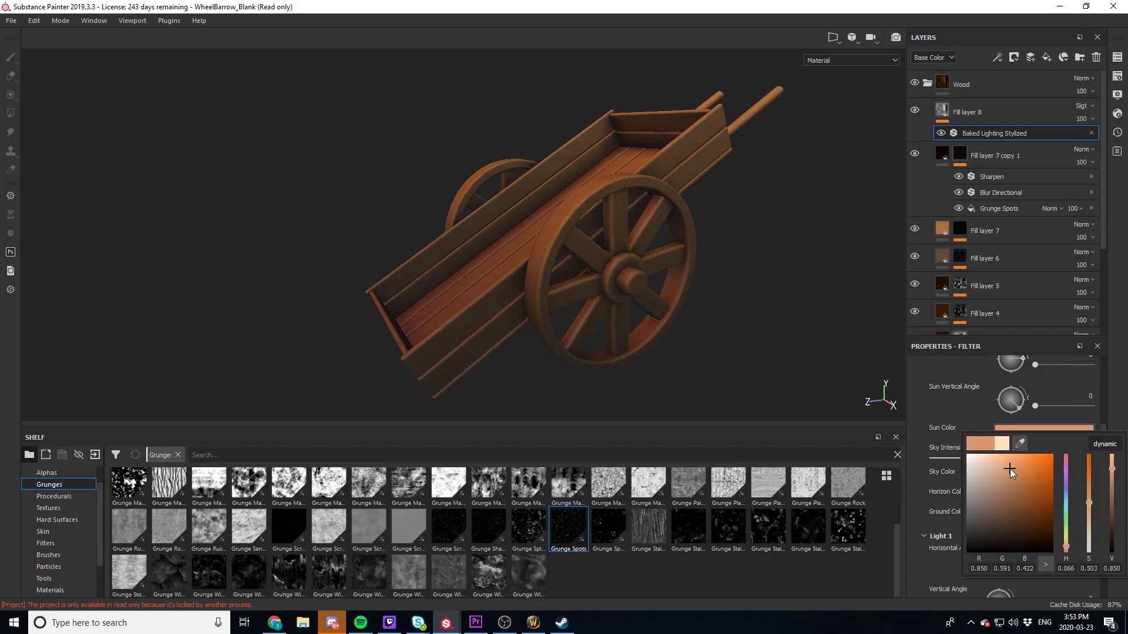
drag(1010, 469, 996, 456)
alt+drag(717, 239, 687, 216)
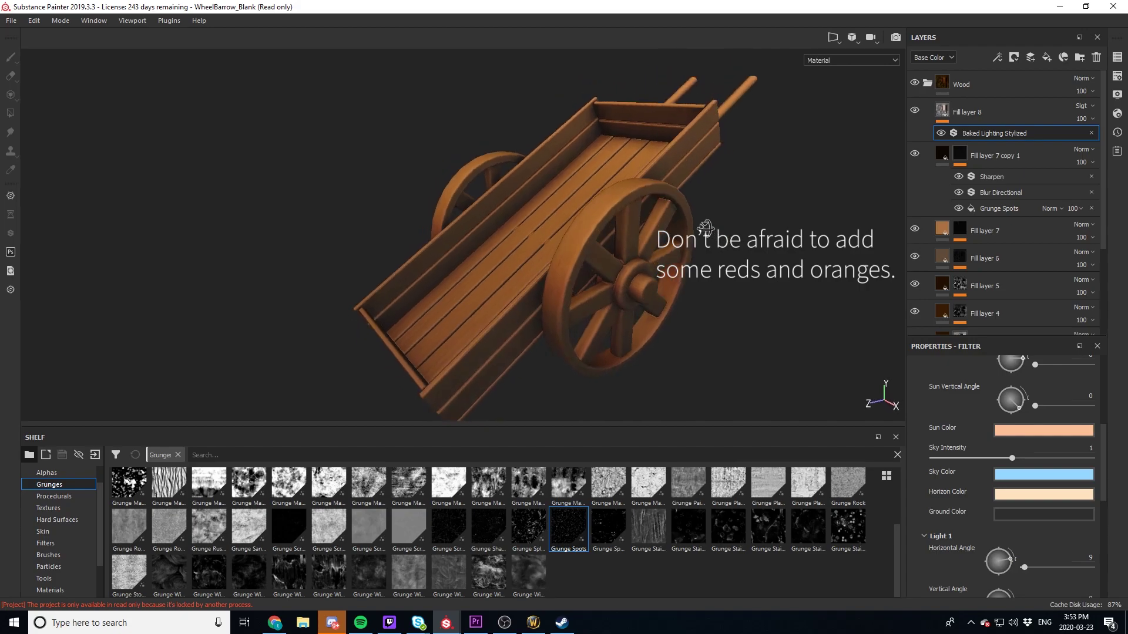
Set the Ground Color to an olive yellow-green
click(1010, 513)
drag(1020, 410, 1027, 426)
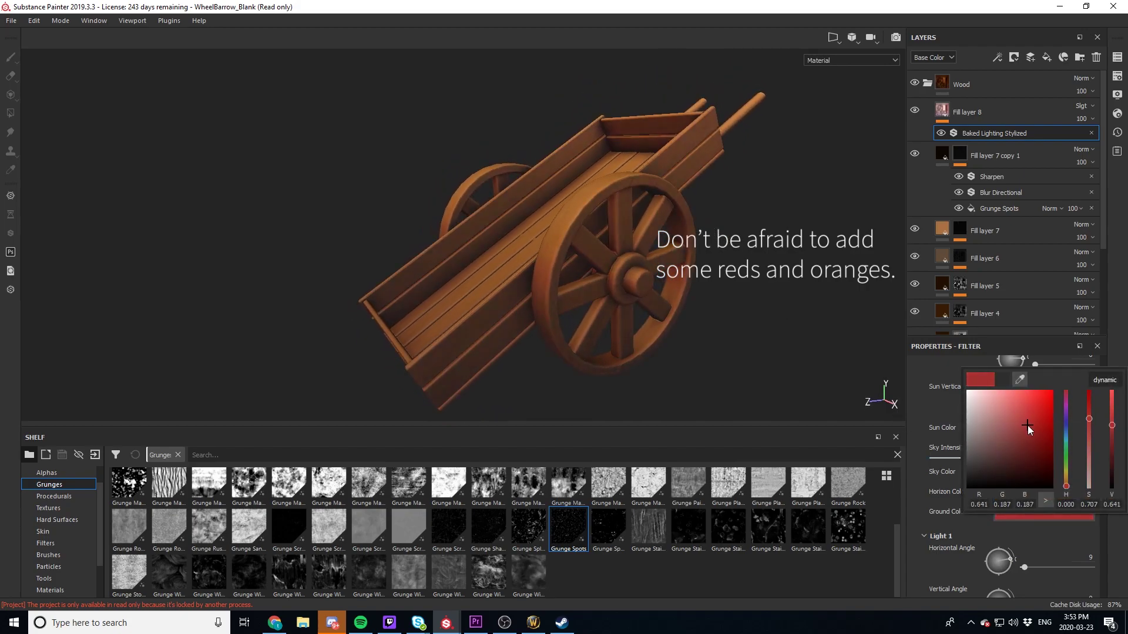
click(1067, 461)
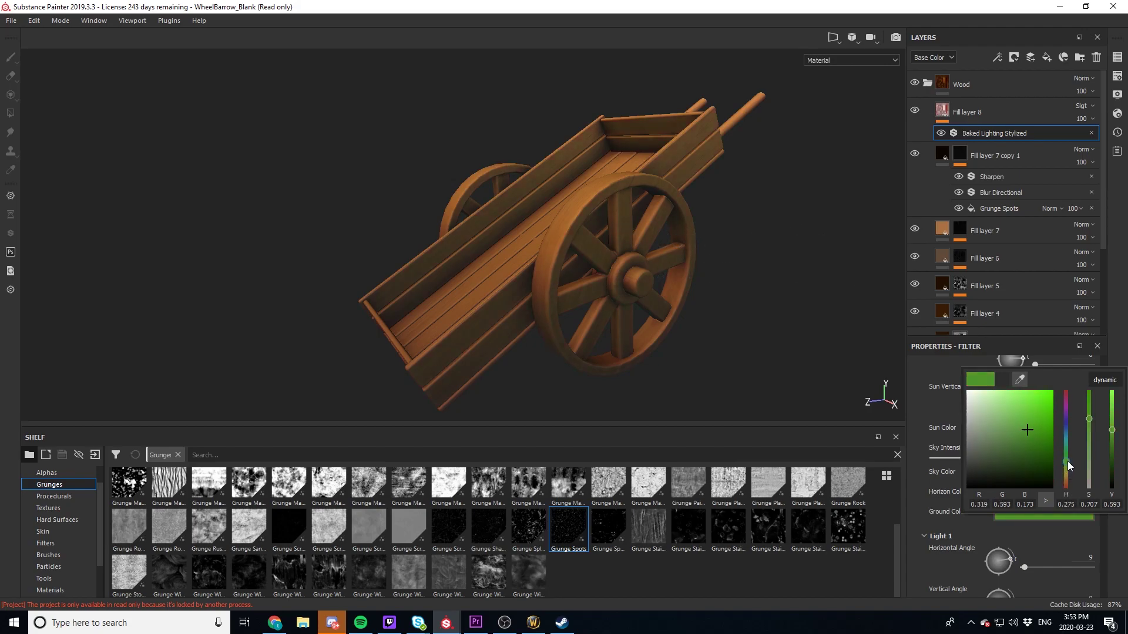
drag(1066, 460, 1066, 471)
alt+drag(734, 285, 611, 272)
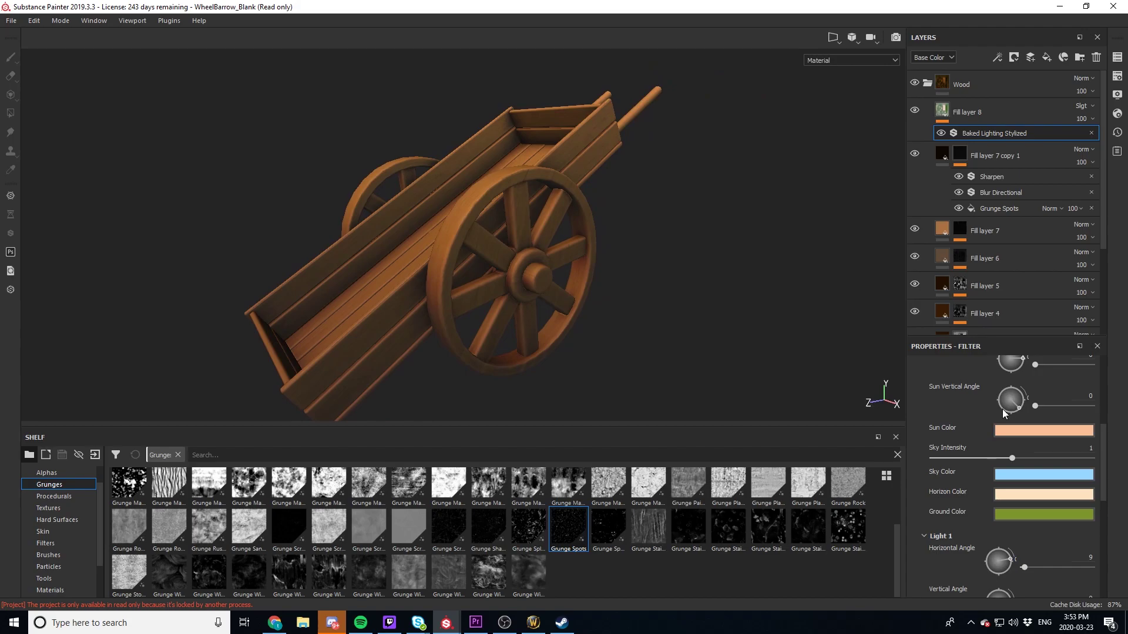
Refine the Sun Color to a paler light orange peach
click(1017, 430)
drag(1065, 491, 1062, 551)
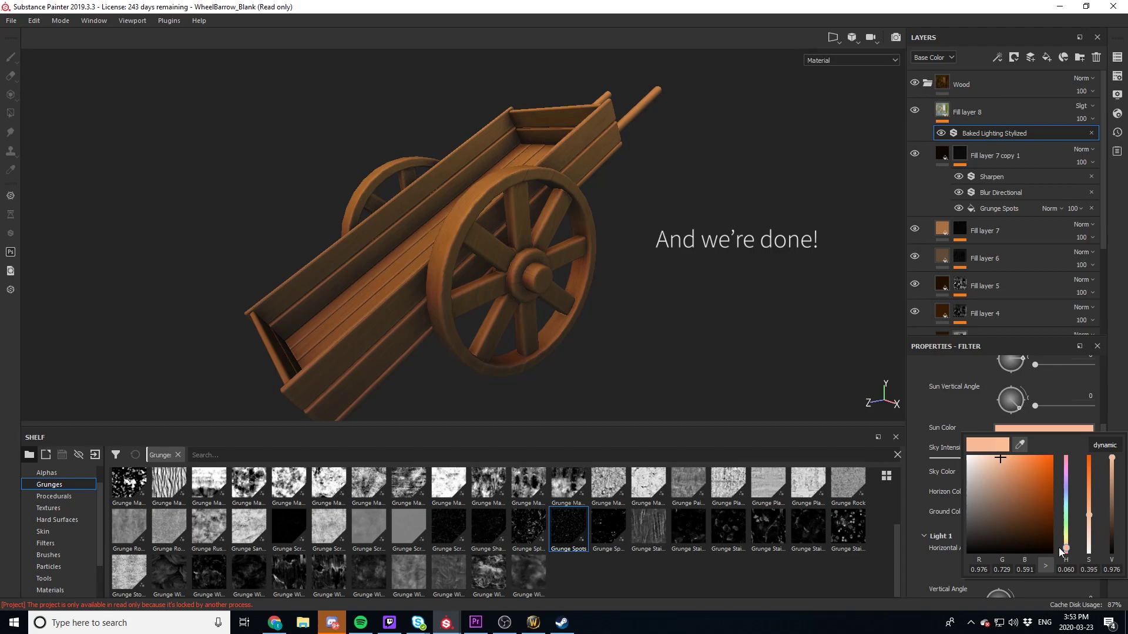
mouse_move(1016, 466)
mouse_down()
mouse_move(980, 465)
mouse_move(1004, 468)
mouse_move(990, 467)
mouse_up()
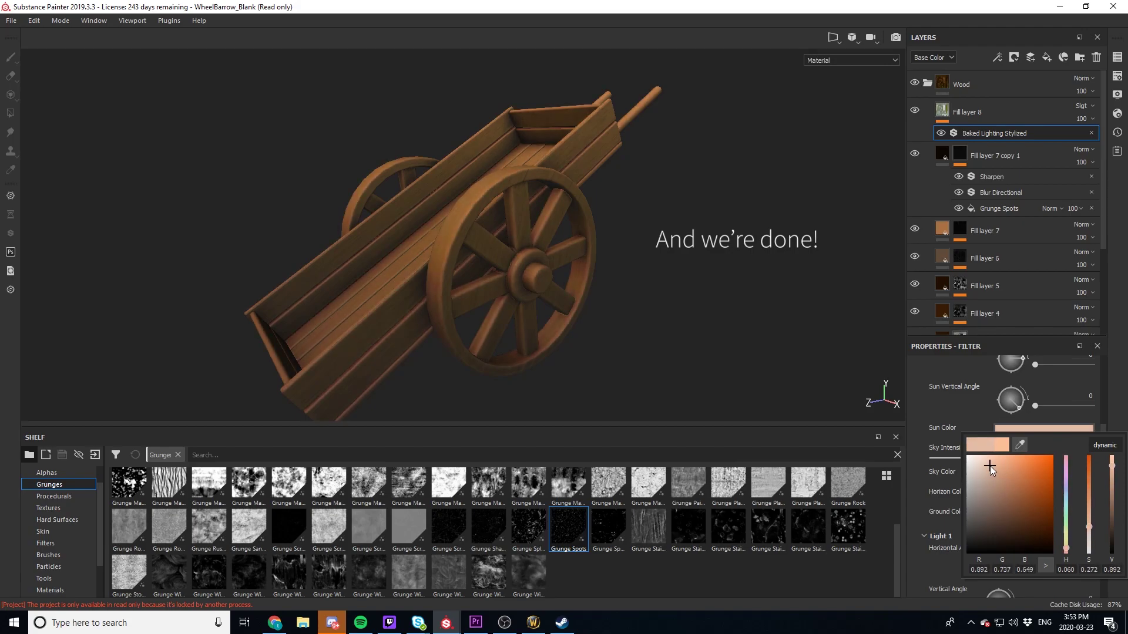
mouse_move(612, 254)
alt+mouse_down()
mouse_move(720, 277)
mouse_move(623, 238)
mouse_move(613, 251)
alt+mouse_up()
scroll(963, 415, up, 5)
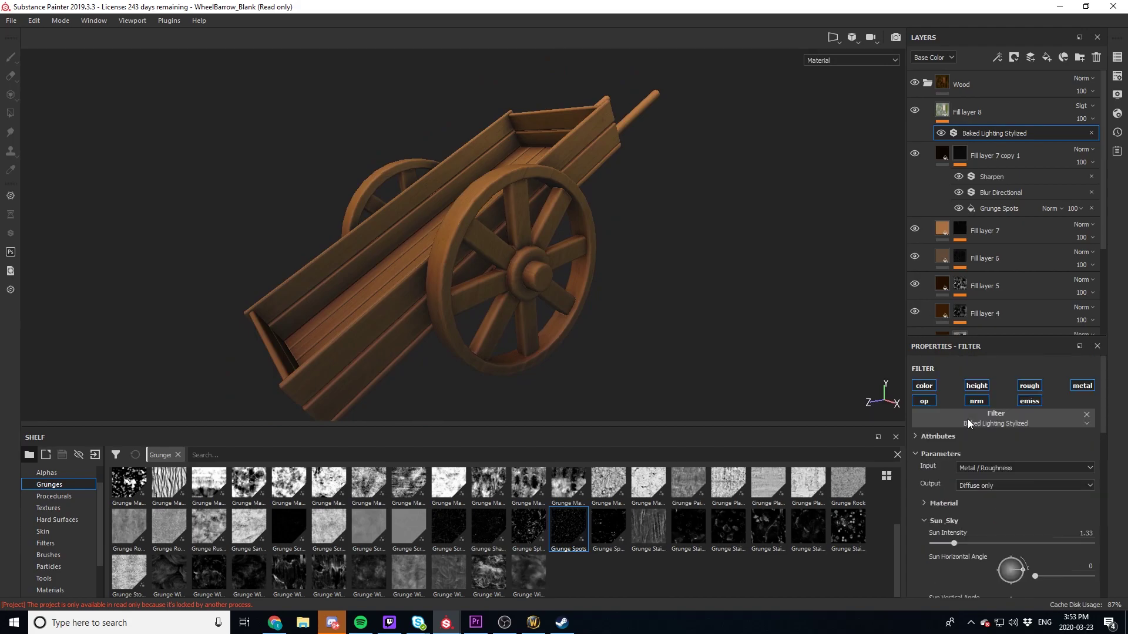
Open the filter's Output options and show the finished orange-brown wheelbarrow as a full-screen render
click(975, 485)
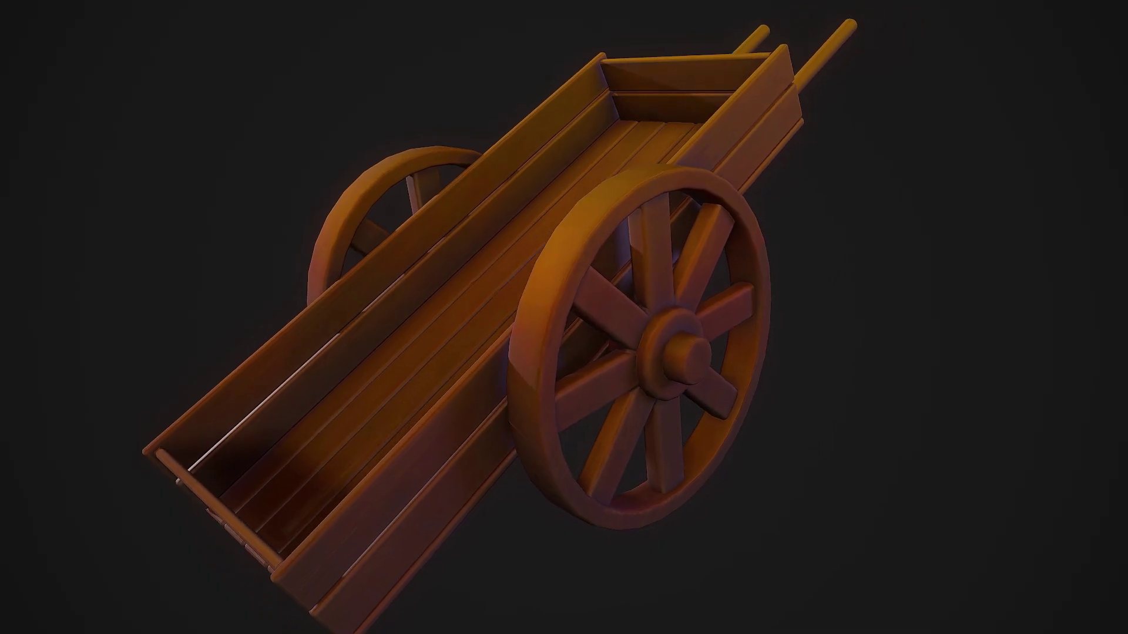